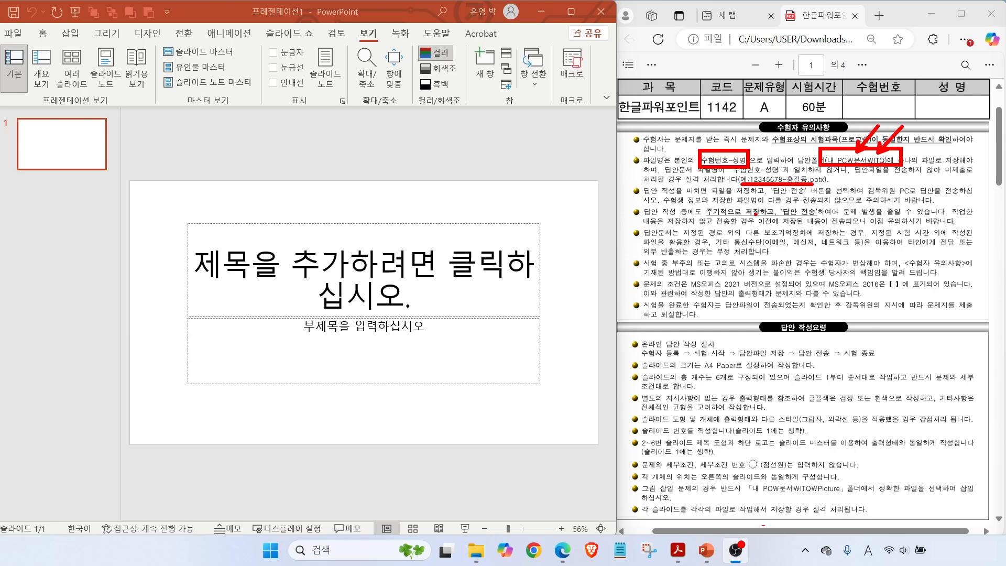
Review the exam sheet's candidate notes, answer-writing guidelines and overall composition requirements for slide size, order and slide master
left_click_drag(696, 214, 820, 212)
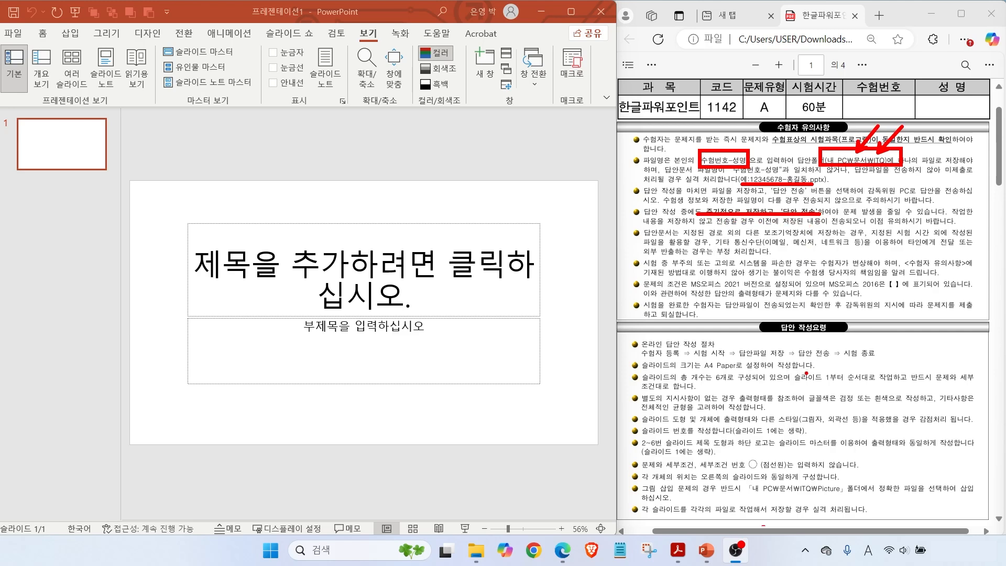
left_click_drag(661, 371, 763, 369)
mouse_move(699, 365)
left_mouse_down()
mouse_move(734, 355)
mouse_move(698, 372)
left_mouse_up()
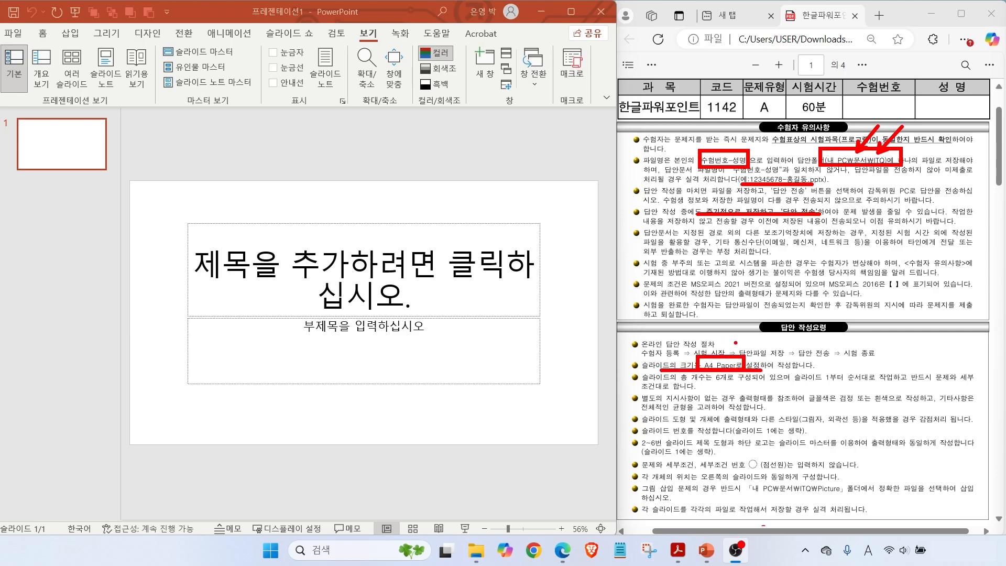
left_click_drag(702, 384, 752, 384)
mouse_move(838, 379)
left_mouse_down()
mouse_move(830, 387)
mouse_move(844, 375)
mouse_move(893, 380)
left_mouse_up()
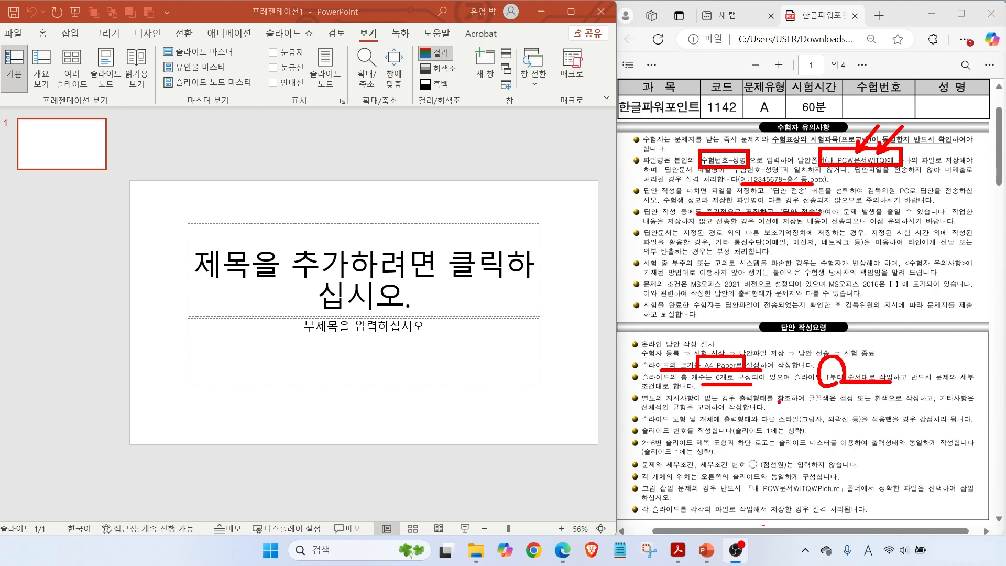
left_click_drag(809, 405, 901, 404)
left_click_drag(771, 426, 865, 424)
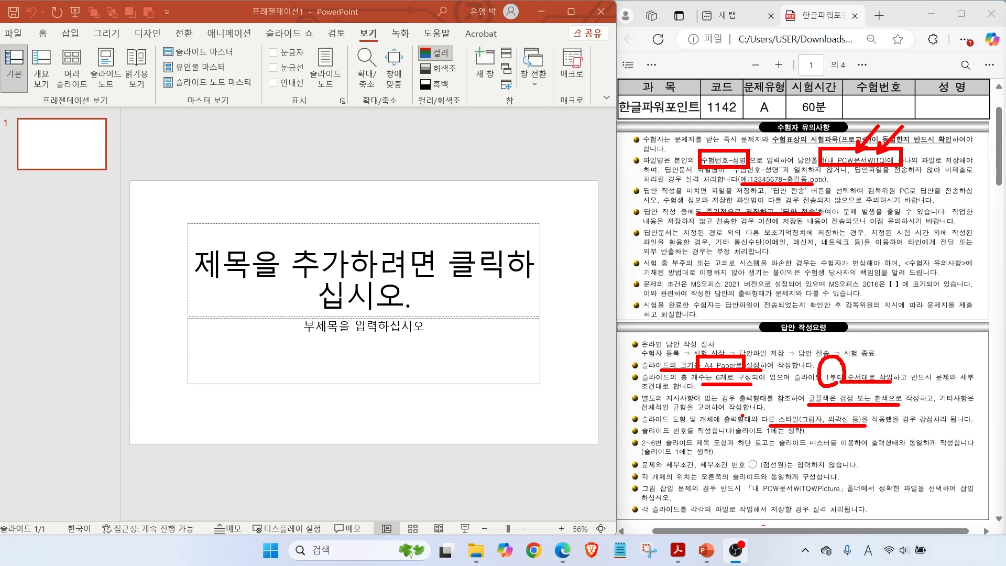
left_click_drag(659, 435, 806, 438)
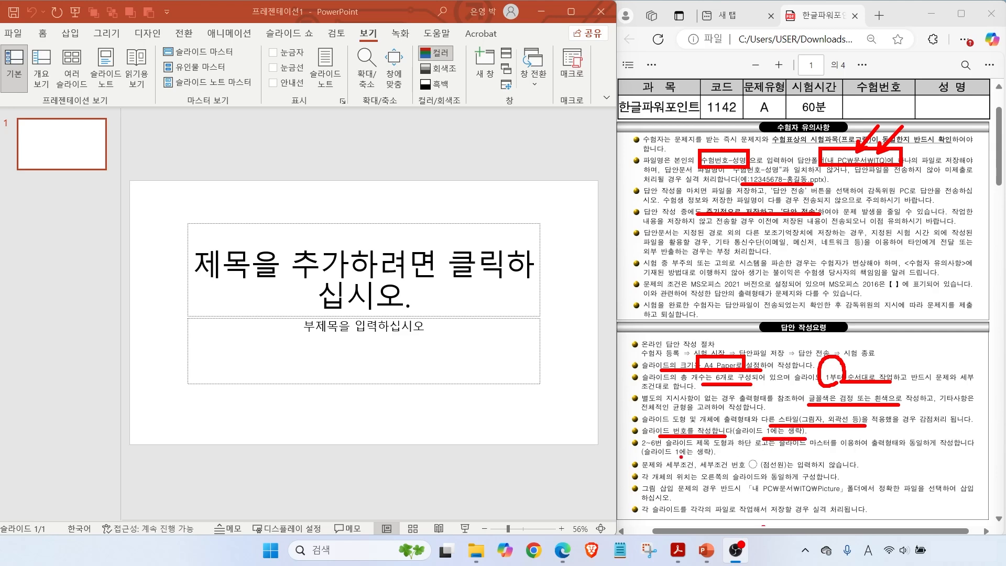
mouse_move(637, 435)
left_mouse_down()
mouse_move(671, 453)
mouse_move(766, 447)
left_mouse_up()
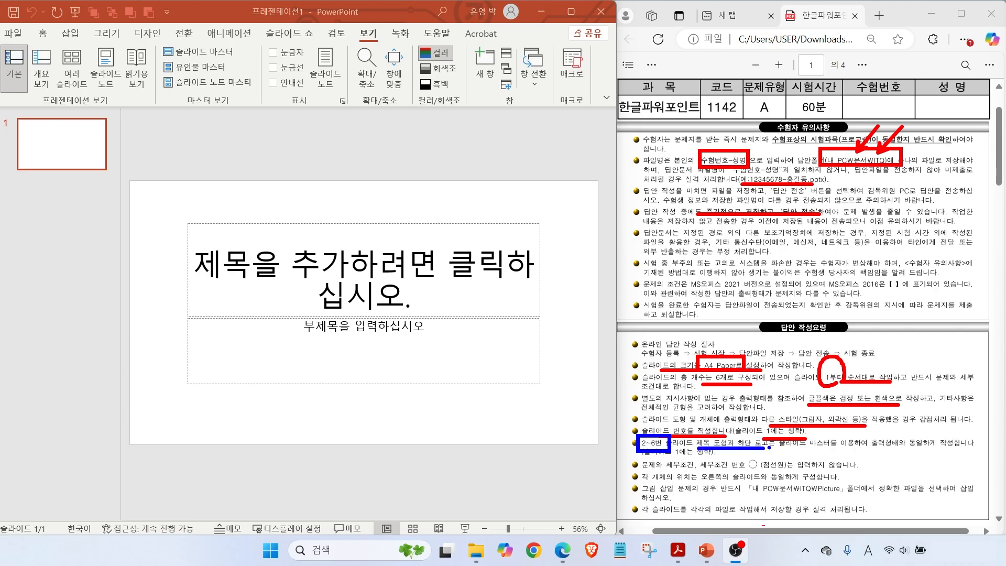
mouse_move(786, 448)
left_mouse_down()
mouse_move(839, 446)
mouse_move(864, 468)
left_mouse_up()
left_click_drag(774, 497, 858, 497)
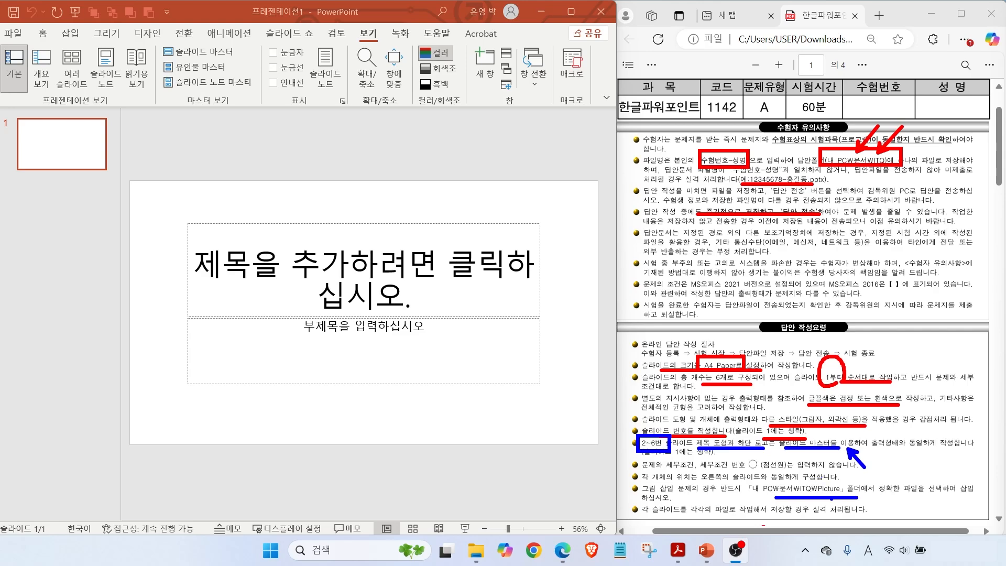
mouse_move(835, 500)
left_mouse_down()
mouse_move(816, 478)
mouse_move(844, 487)
mouse_move(838, 495)
left_mouse_up()
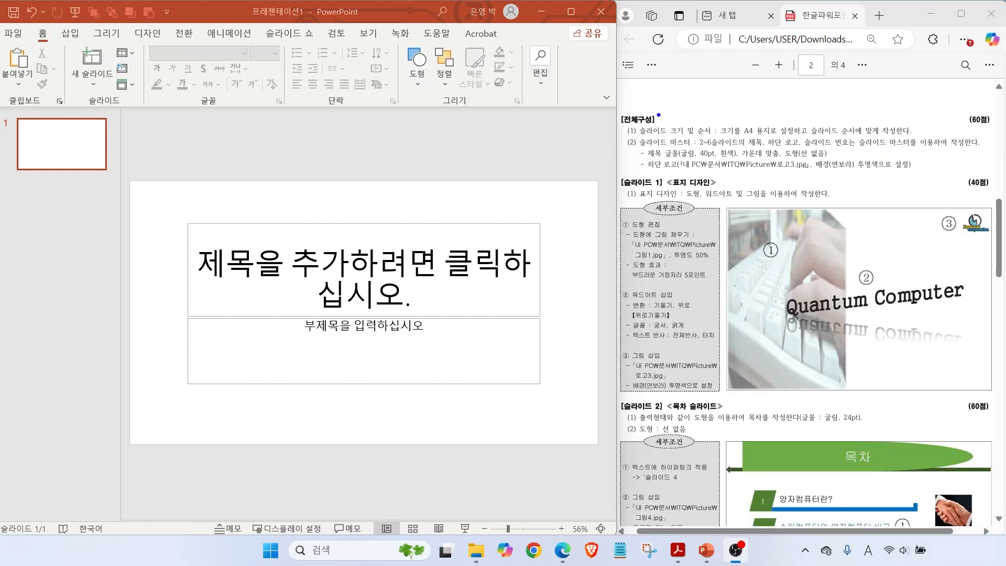
left_click_drag(659, 115, 691, 92)
left_click_drag(701, 135, 920, 134)
key("Escape")
Set the slide size to A4 paper (210x297mm) and scale the content with the 맞춤 확인 (Ensure Fit) option
left_click(145, 34)
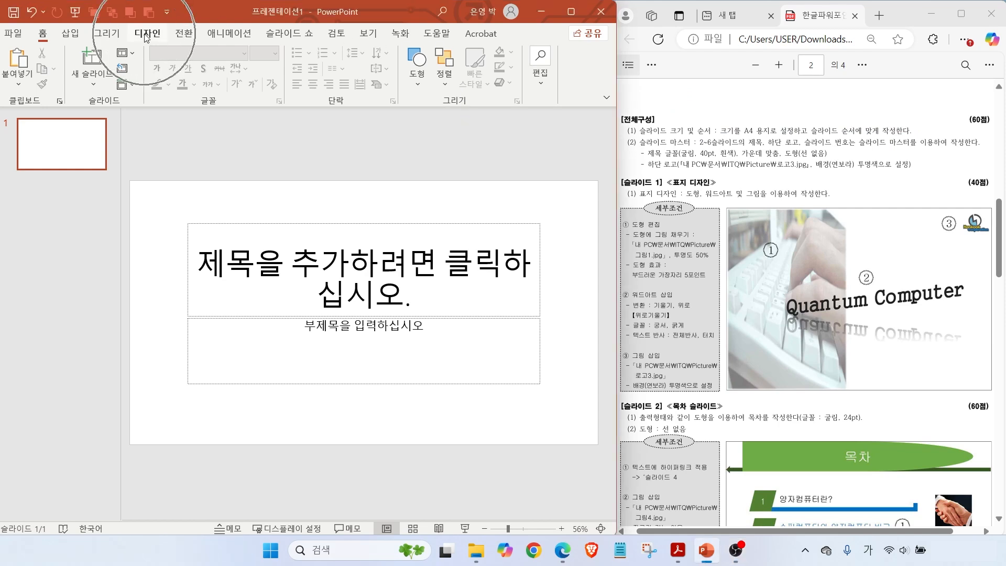
left_click(147, 37)
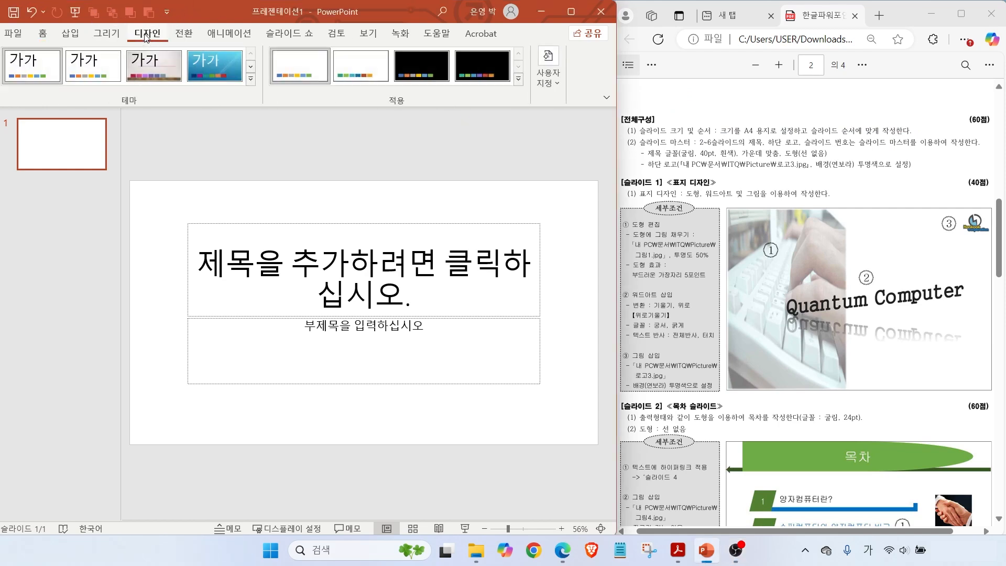
left_click(546, 81)
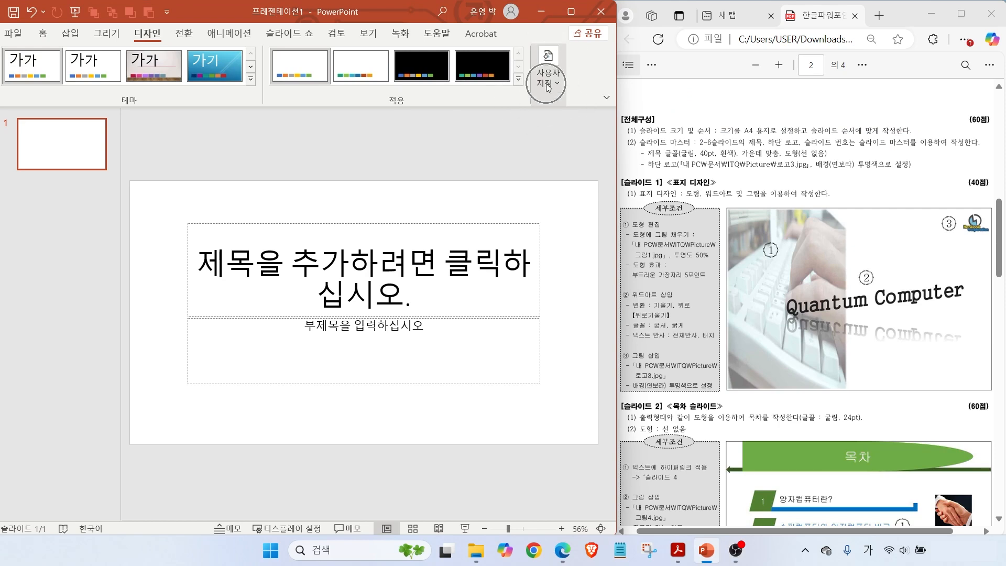
left_click(551, 138)
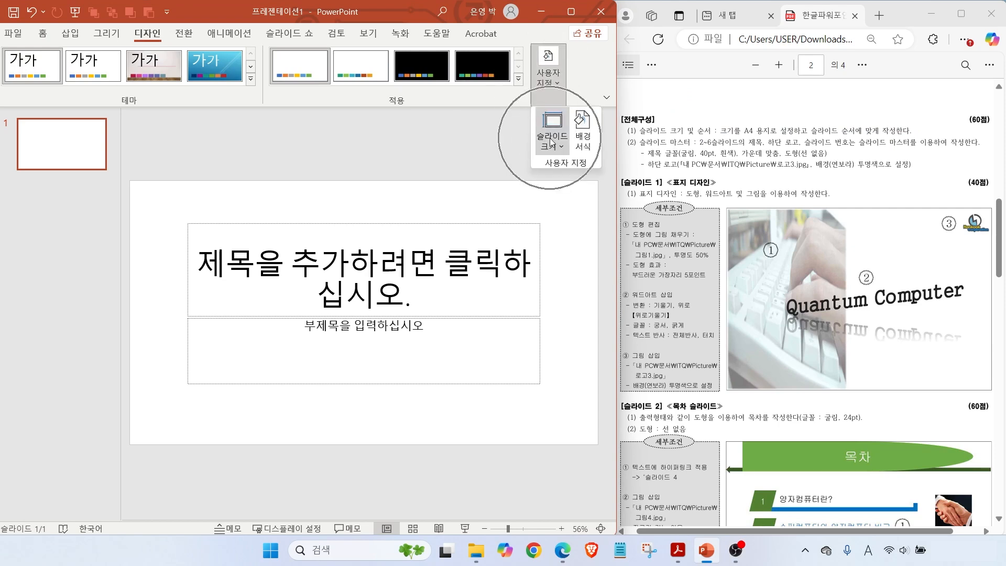
left_click(583, 211)
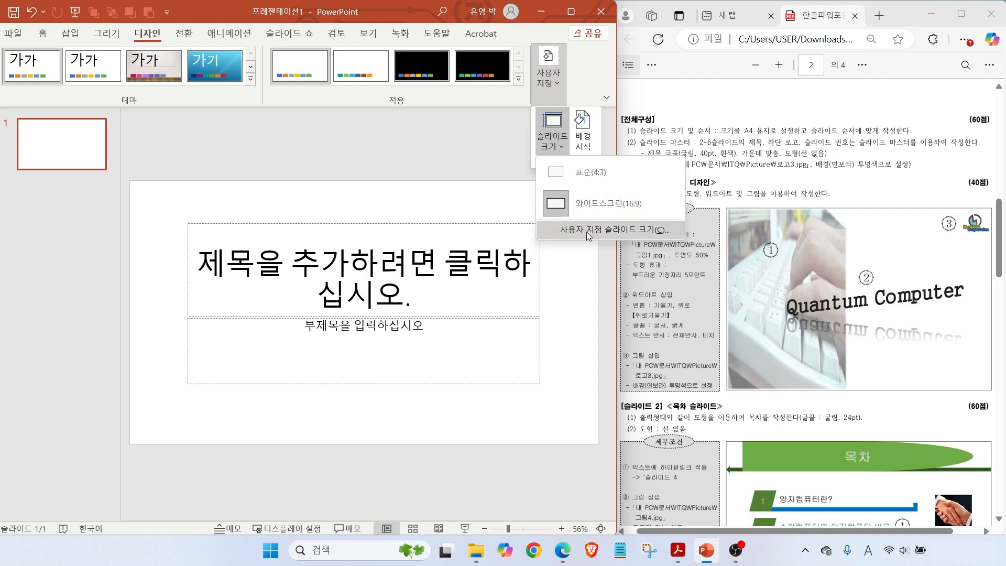
left_click(585, 231)
left_click(278, 226)
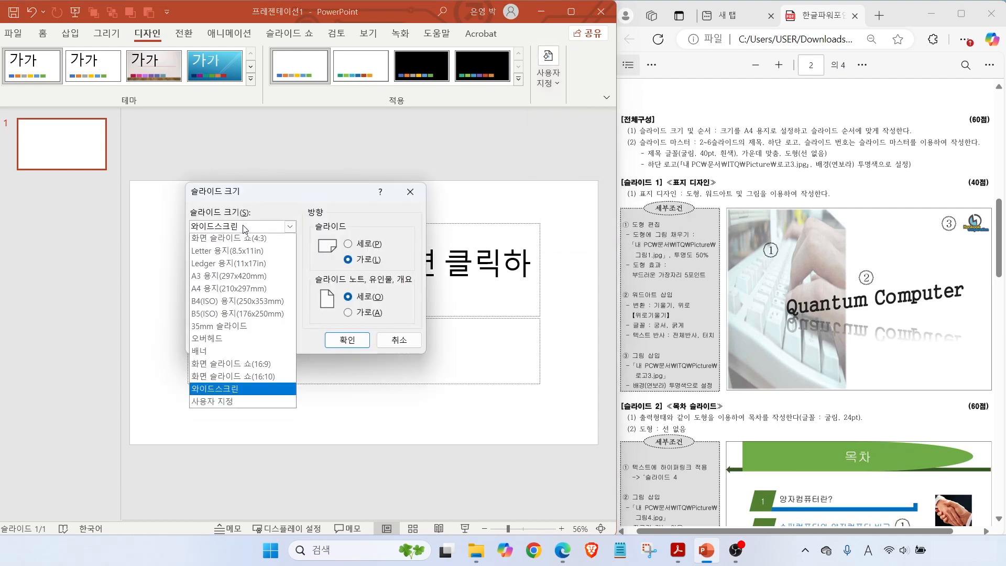
left_click(214, 289)
left_click(348, 339)
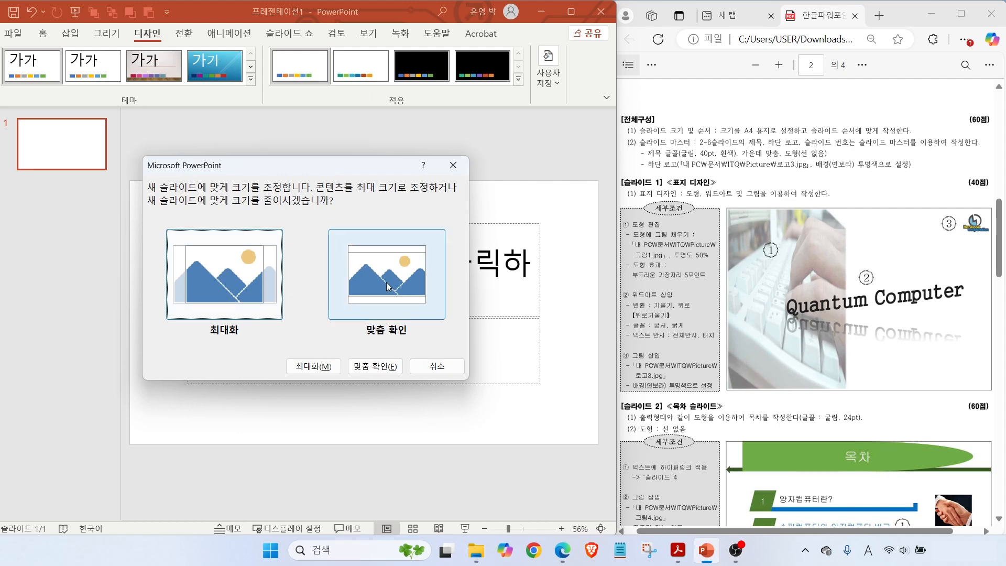
left_click(363, 262)
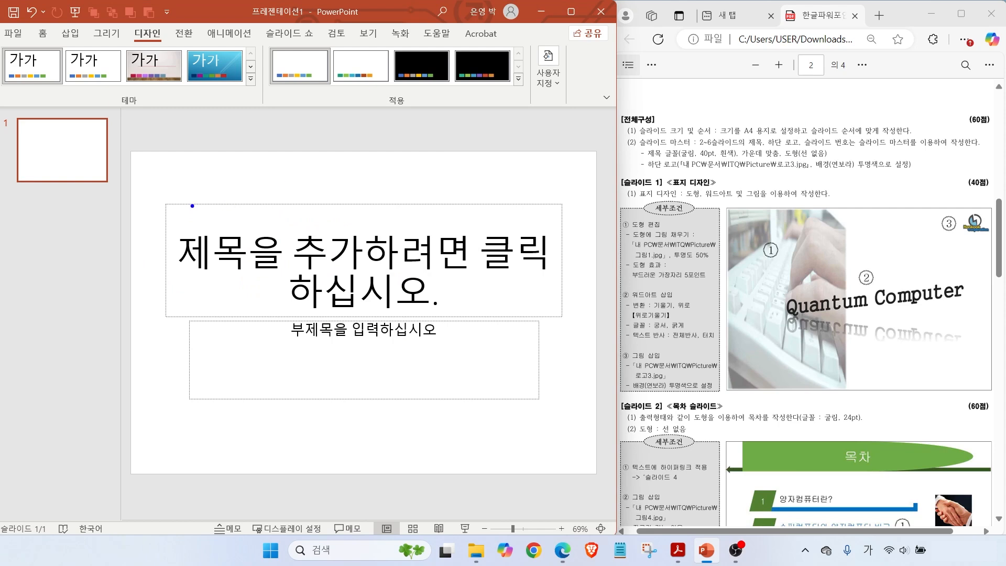
Add a second slide with the 제목만 (Title Only) layout
left_click(40, 37)
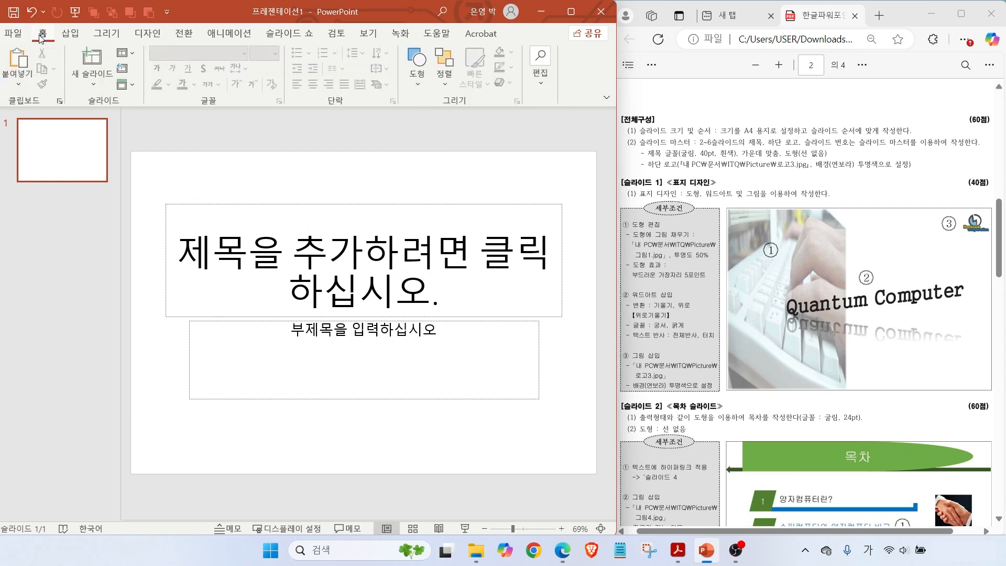
left_click(90, 84)
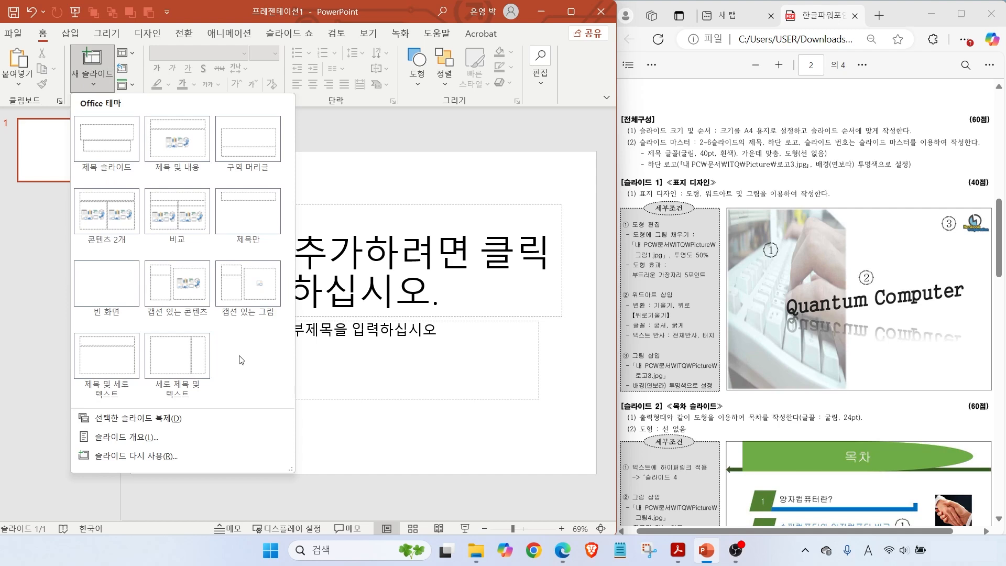
left_click(232, 228)
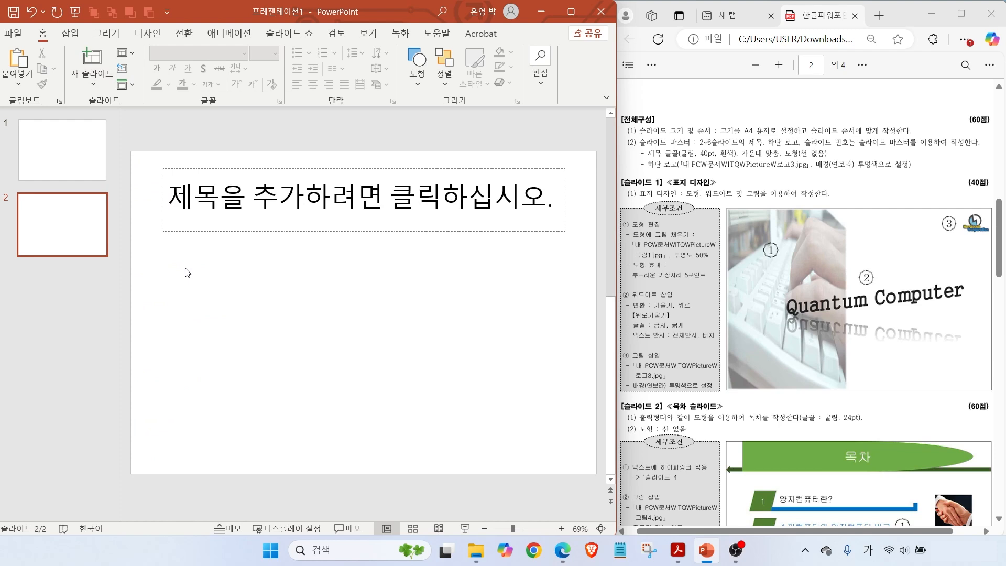
Add slides 3 to 5 with the 제목 및 내용 (Title and Content) layout and slide 6 with the 제목만 (Title Only) layout
left_click(90, 77)
left_click(170, 139)
left_click(169, 137)
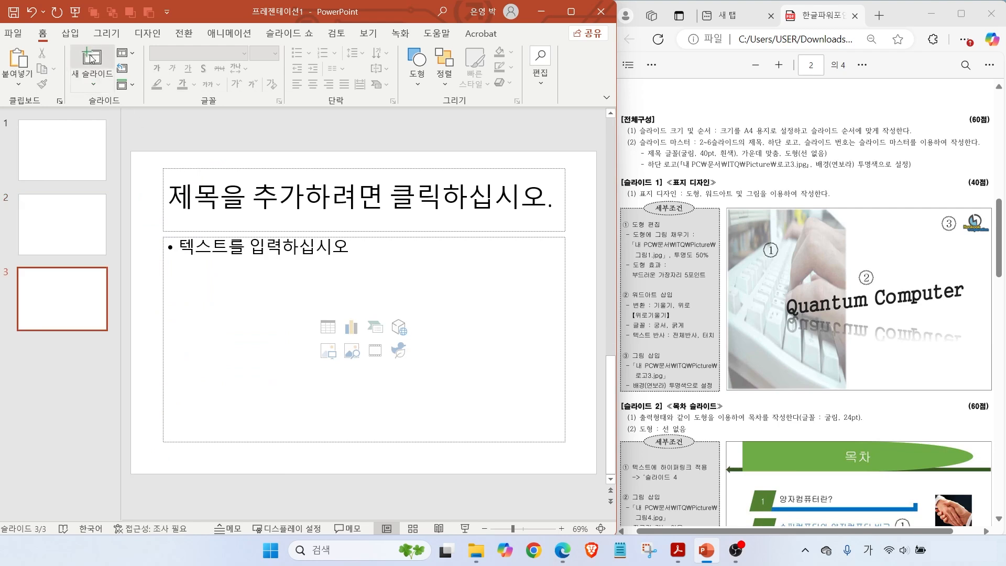
left_click(92, 58)
left_click(92, 58)
left_click(93, 82)
left_click(152, 283)
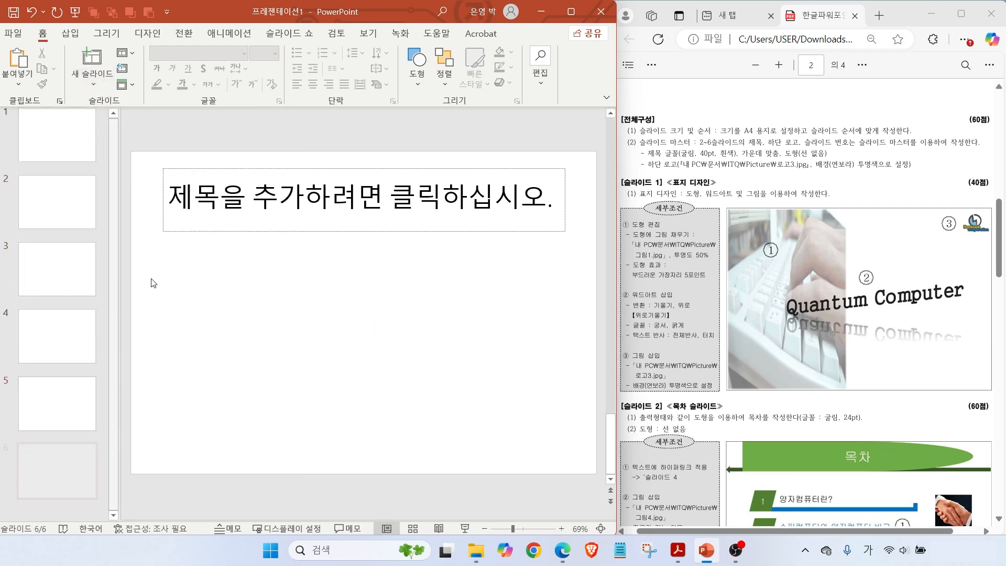
Check the layouts of the six slides one by one and return to slide 1
left_click(62, 163)
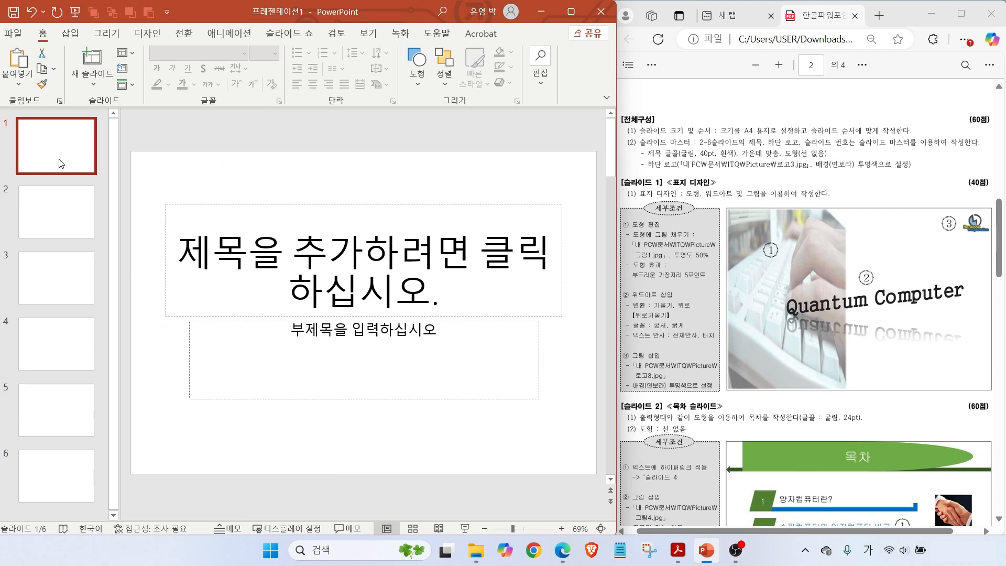
left_click(74, 217)
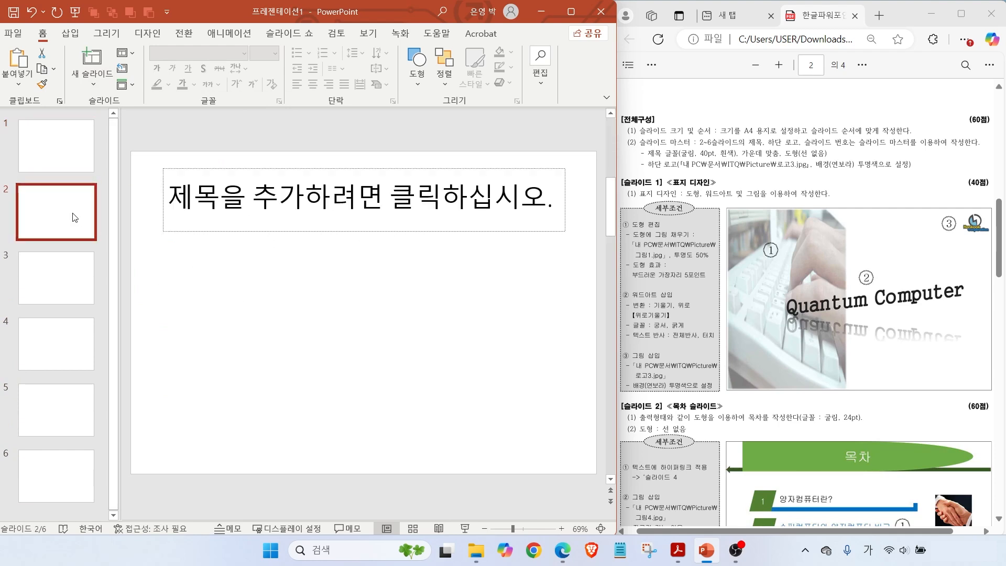
left_click(55, 493)
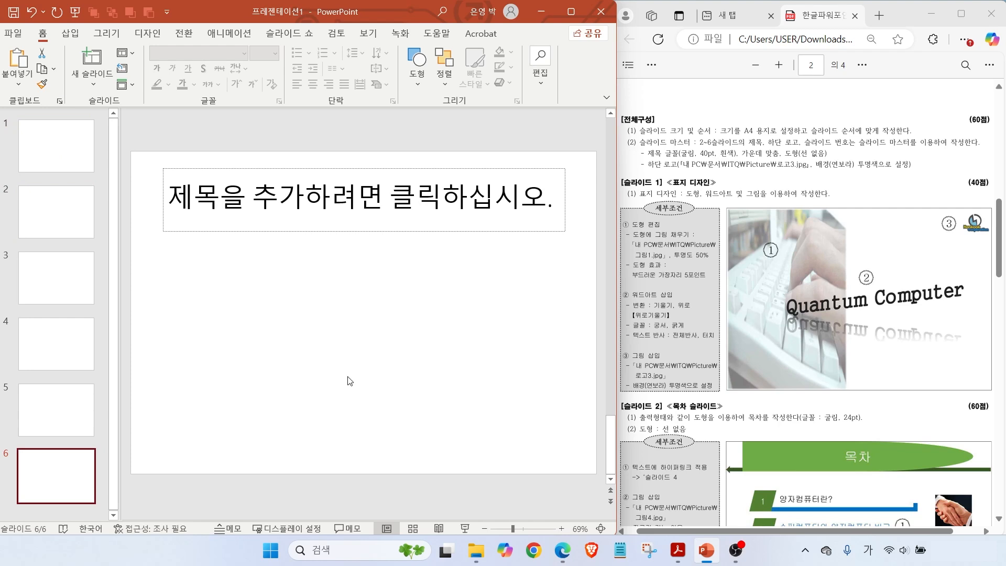
left_click(56, 283)
left_click(56, 341)
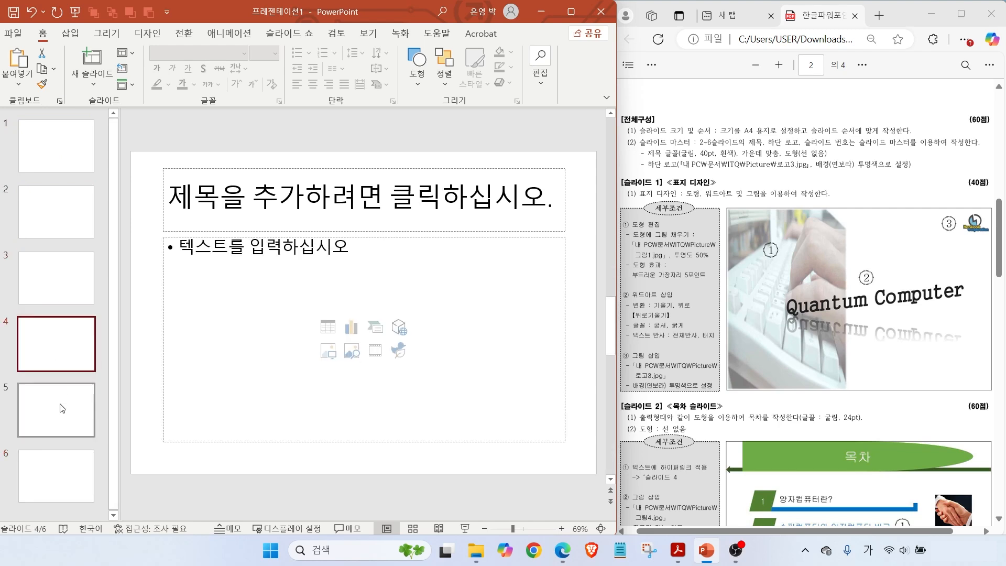
left_click(62, 400)
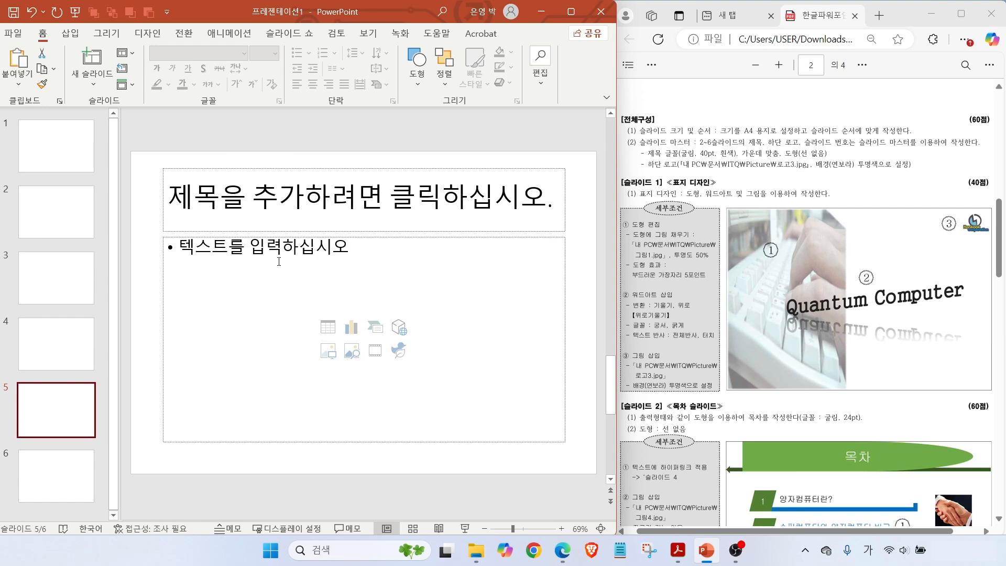
left_click(56, 145)
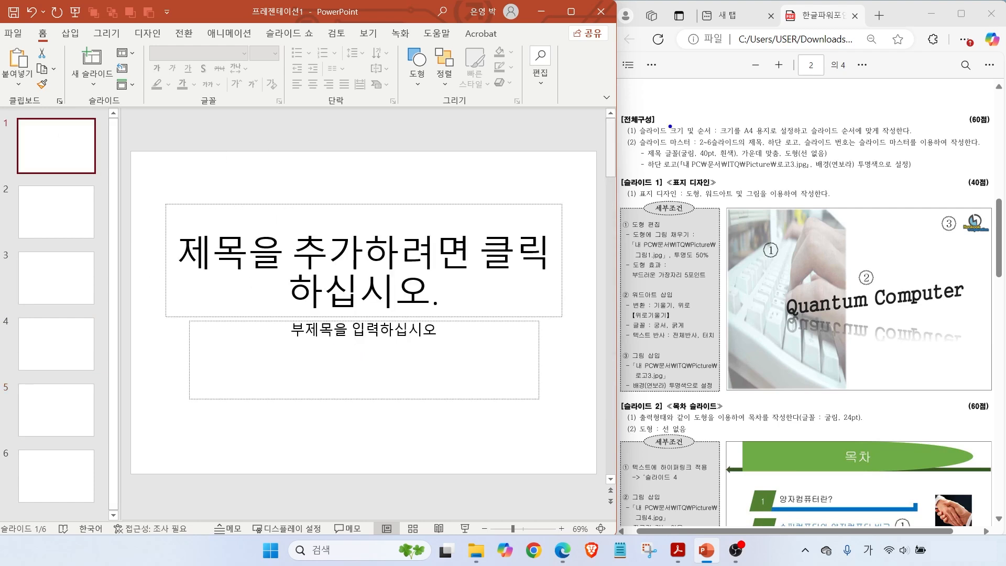
Examine the exam sheet's slide master requirements and the title shape, bottom logo and slide number in the slide 2 sample
mouse_move(642, 99)
left_mouse_down()
mouse_move(667, 135)
mouse_move(749, 148)
mouse_move(704, 149)
mouse_move(844, 137)
left_mouse_up()
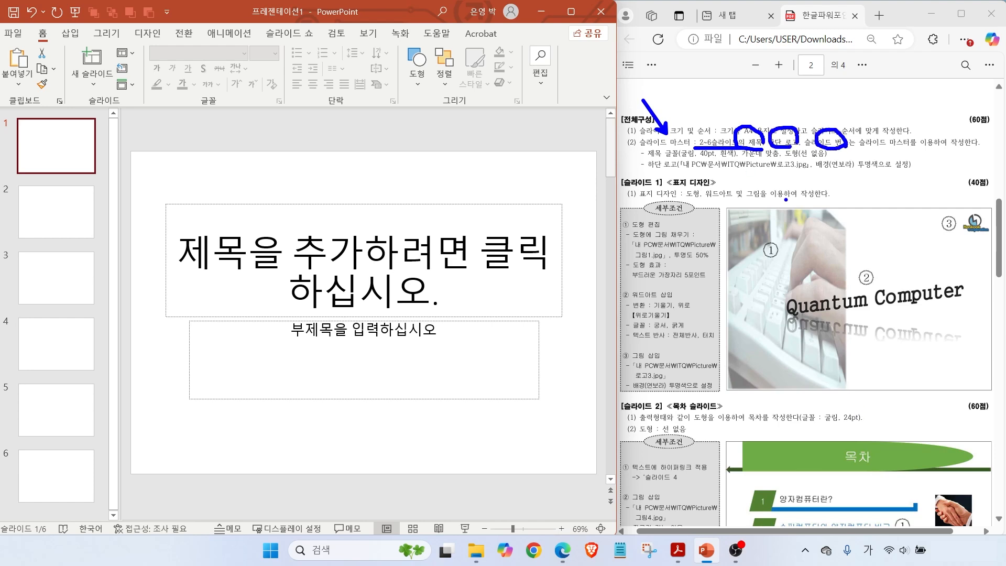
scroll(806, 417, "down", 4)
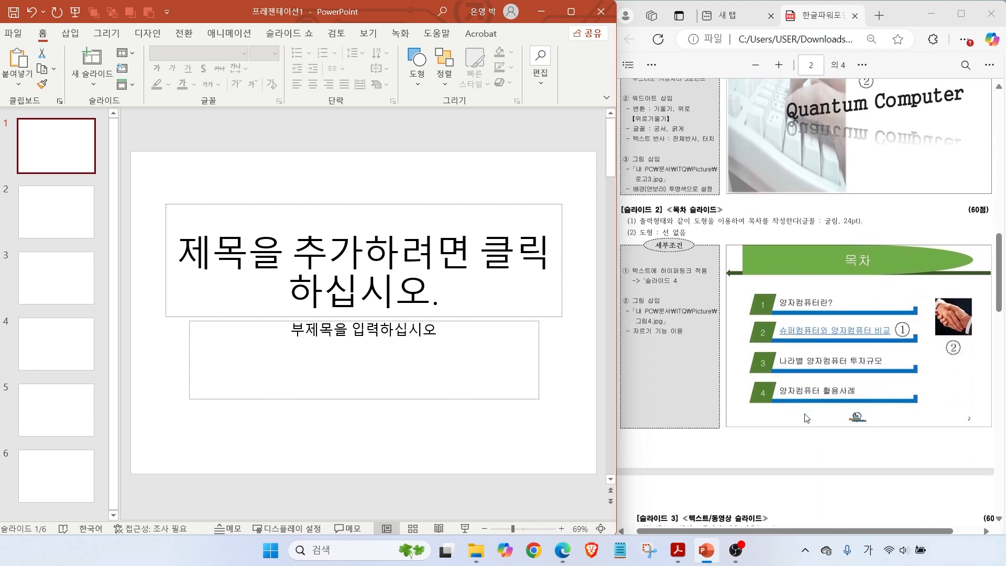
mouse_move(699, 228)
left_mouse_down()
mouse_move(726, 245)
mouse_move(987, 288)
left_mouse_up()
left_click_drag(794, 242, 761, 211)
mouse_move(861, 439)
left_mouse_down()
mouse_move(829, 406)
mouse_move(877, 430)
left_mouse_up()
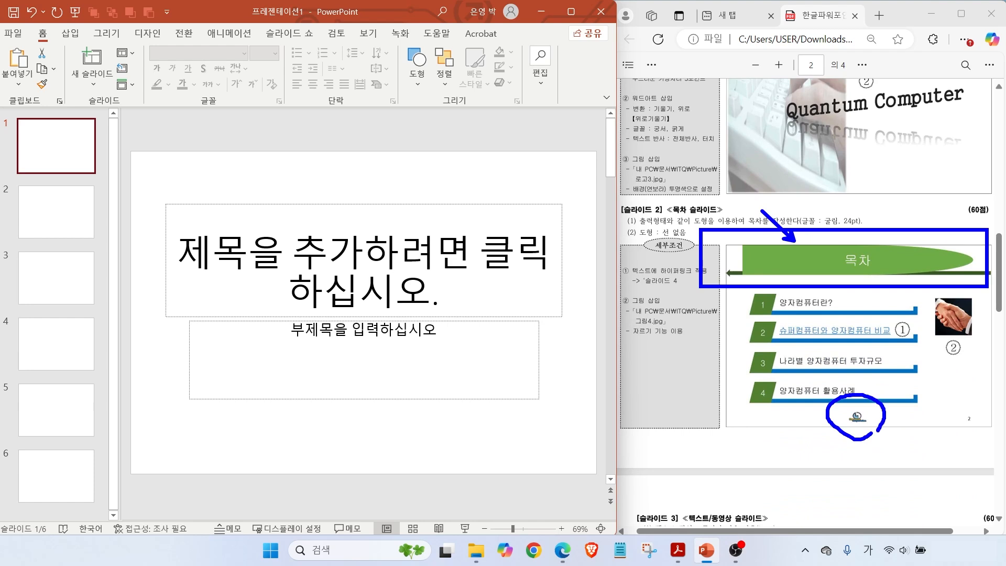
mouse_move(980, 428)
left_mouse_down()
mouse_move(984, 412)
mouse_move(981, 432)
left_mouse_up()
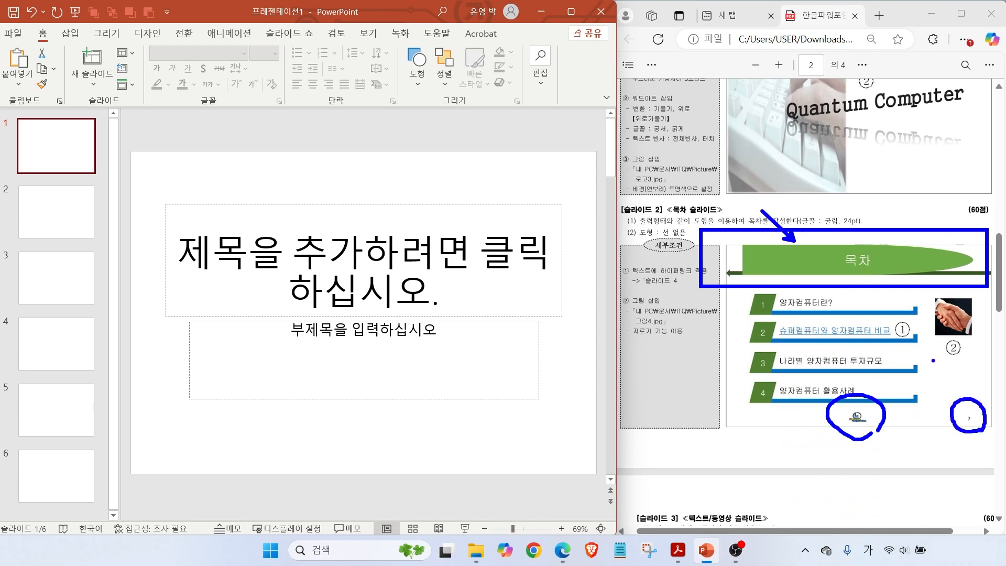
key("Escape")
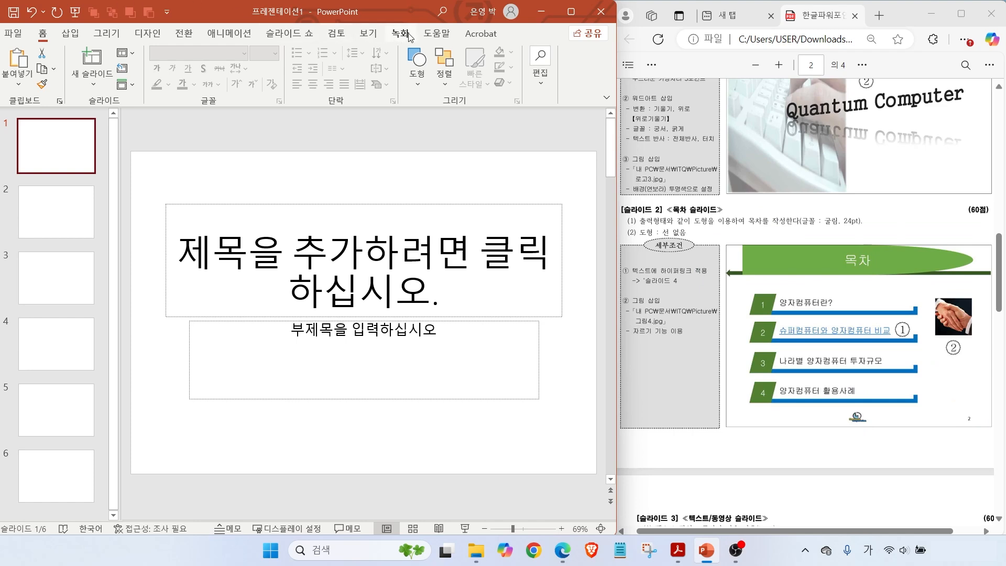
Open the Slide Master view and select the parent master slide above all the layouts
left_click(370, 36)
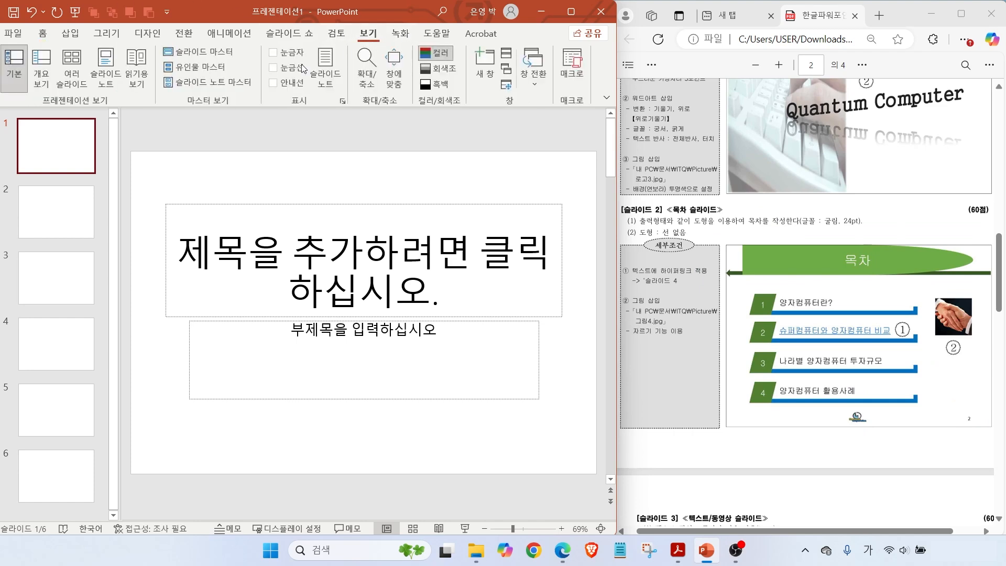
left_click(184, 57)
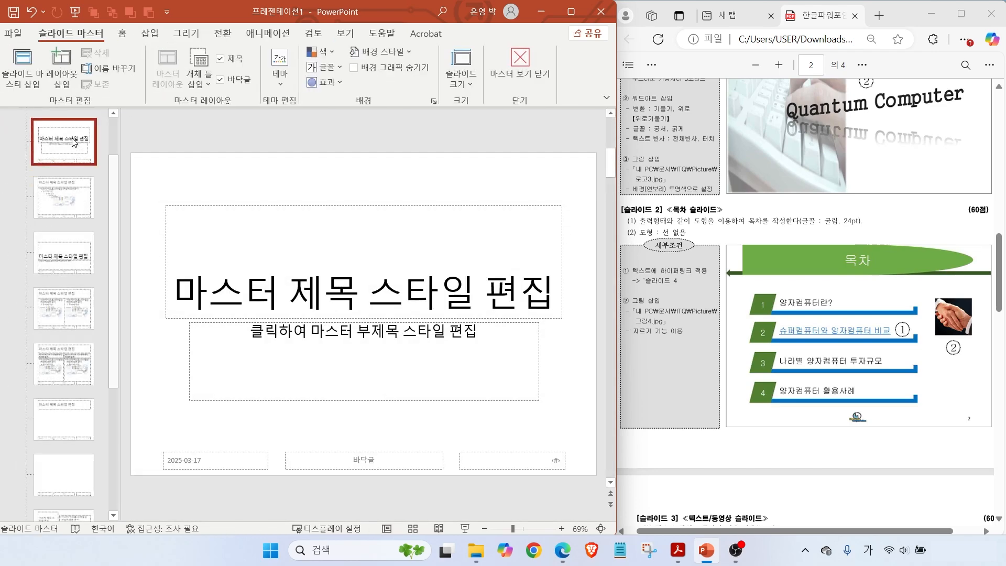
mouse_move(114, 196)
left_mouse_down()
mouse_move(111, 152)
mouse_move(11, 104)
mouse_move(104, 156)
left_mouse_up()
key("Escape")
left_click(69, 155)
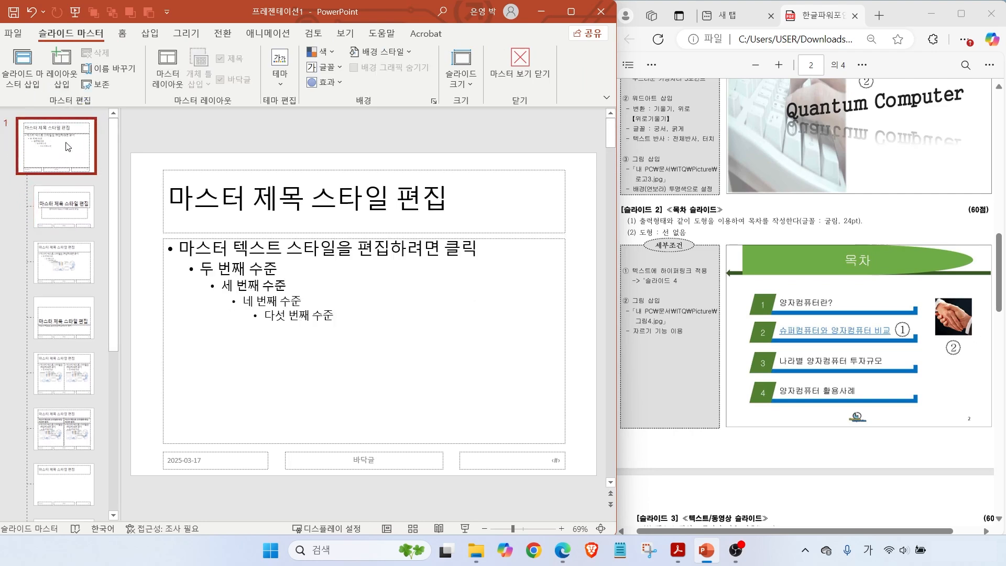
left_click_drag(119, 195, 72, 220)
left_click_drag(127, 250, 78, 265)
left_click_drag(121, 308, 76, 324)
left_click_drag(135, 356, 84, 373)
mouse_move(84, 177)
left_mouse_down()
mouse_move(63, 98)
mouse_move(99, 171)
left_mouse_up()
key("Escape")
Draw a thin left block arrow spanning the full width of the master slide across the title area
left_click(149, 33)
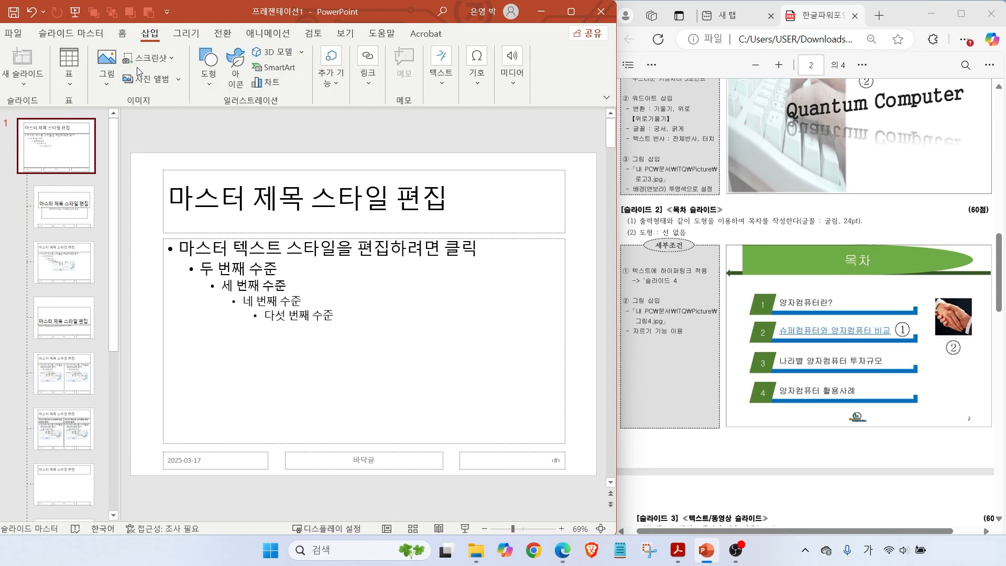
left_click(209, 65)
key("ctrl")
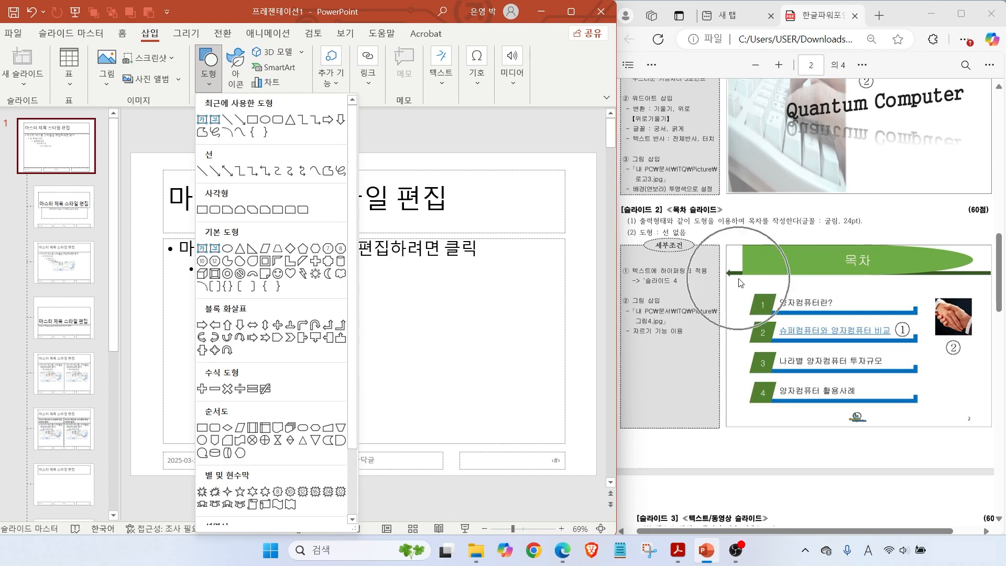
left_click(253, 330)
left_click_drag(131, 200, 596, 216)
Fill the arrow with orange and remove its outline, as the exam sheet's master requirements ask
scroll(706, 181, "up", 4)
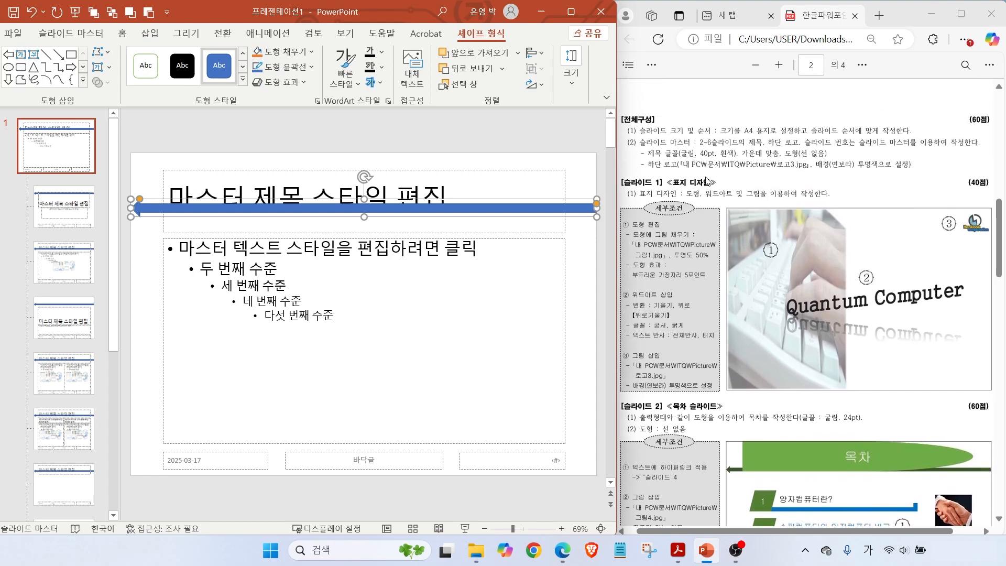
left_click_drag(698, 202, 681, 173)
left_click_drag(798, 173, 812, 170)
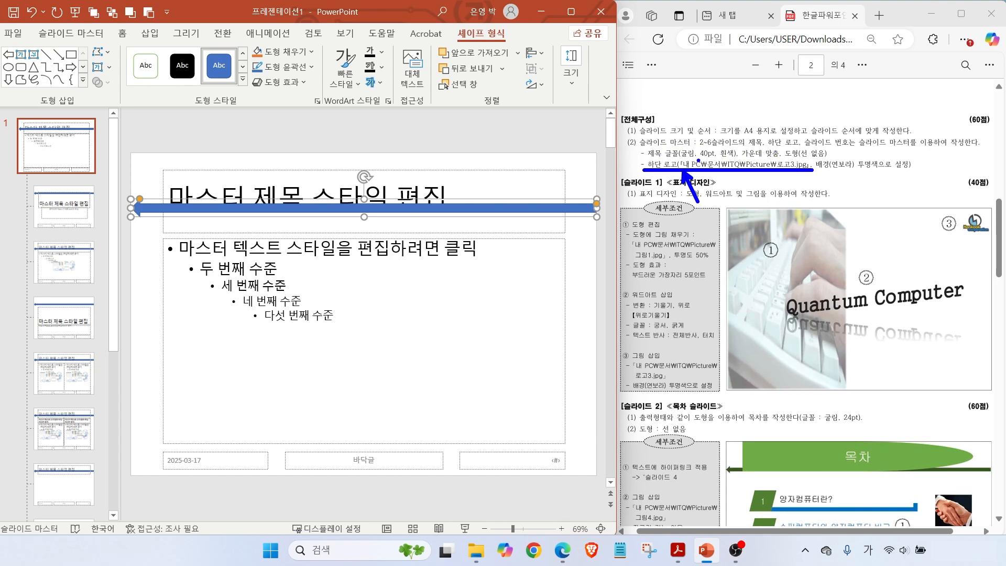
left_click_drag(769, 158, 843, 158)
key("Escape")
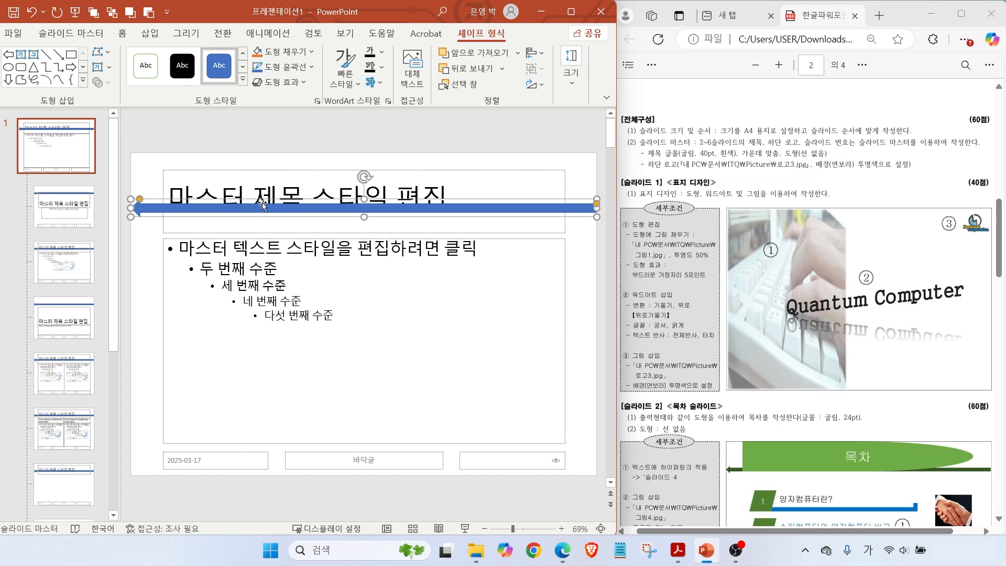
left_click(302, 53)
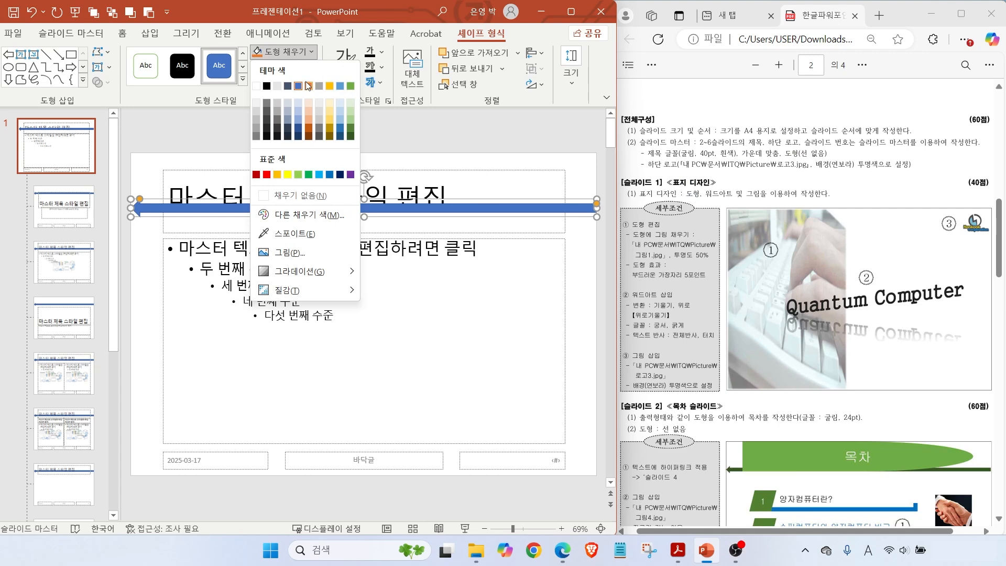
left_click(308, 86)
left_click(297, 67)
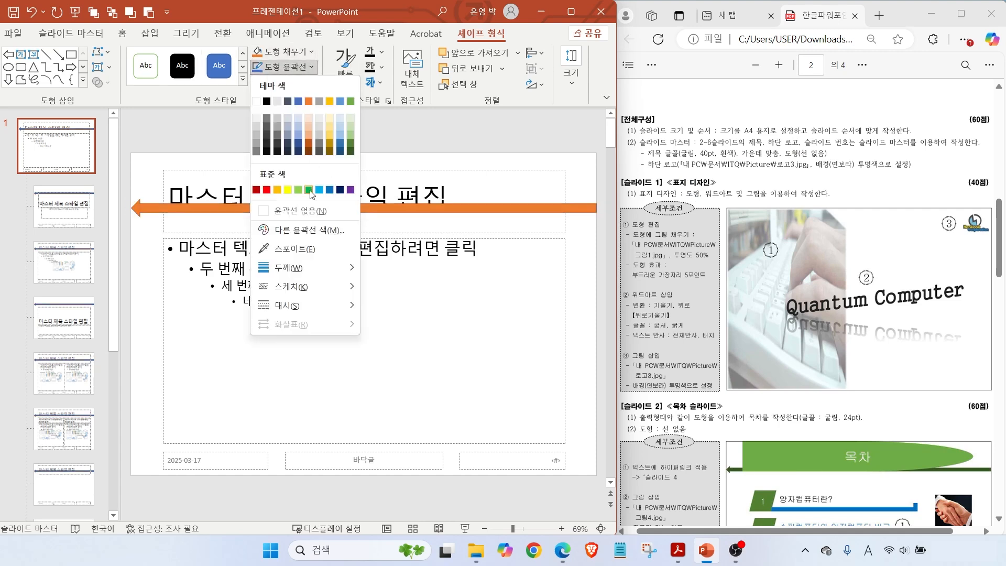
left_click(293, 210)
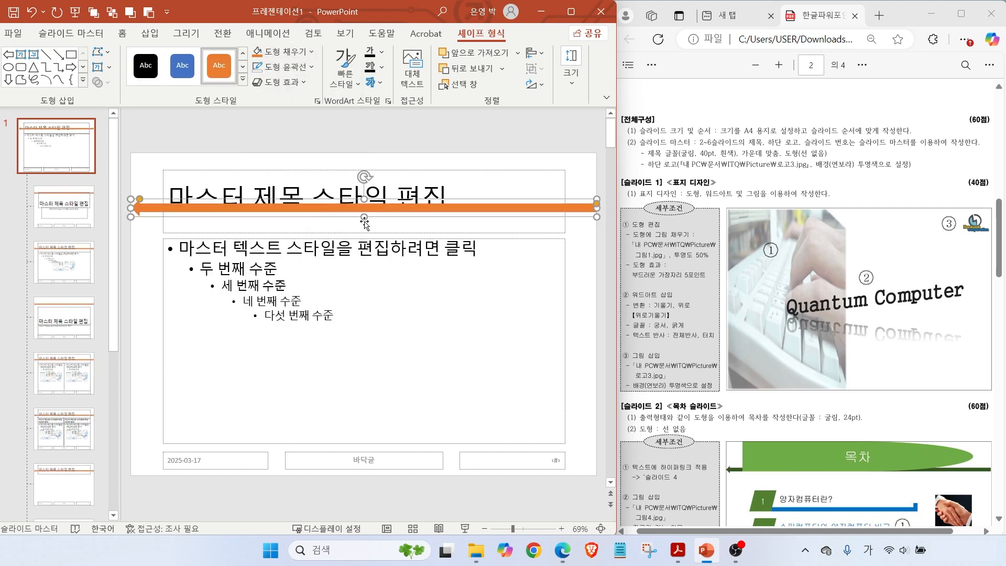
Draw a flowchart Delay shape as wide as the title placeholder above the arrow and fill it light blue
left_click(149, 33)
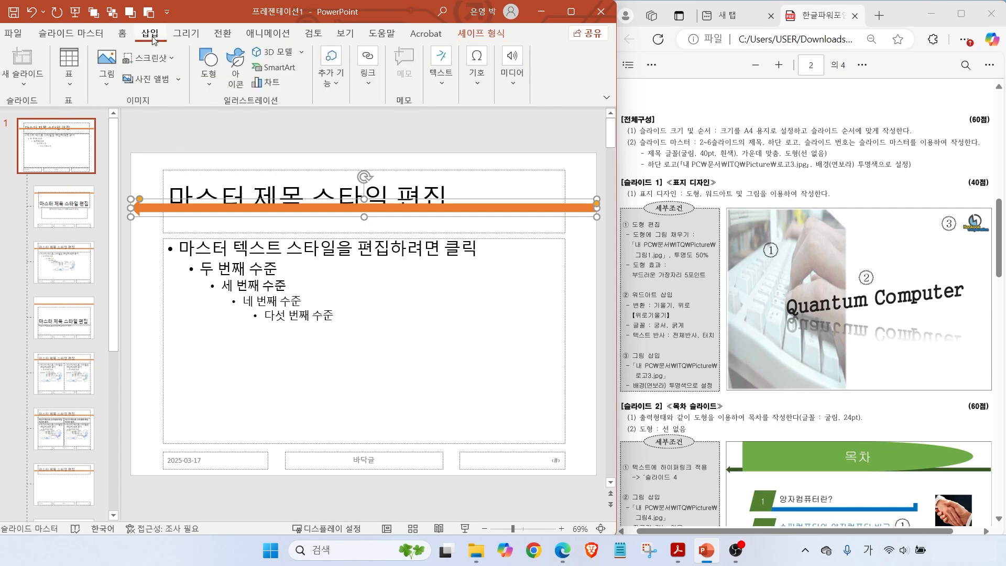
left_click(202, 85)
left_click(223, 236)
left_click_drag(163, 148, 564, 210)
left_click(285, 51)
left_click(324, 169)
left_click_drag(145, 207, 145, 207)
left_click(266, 168)
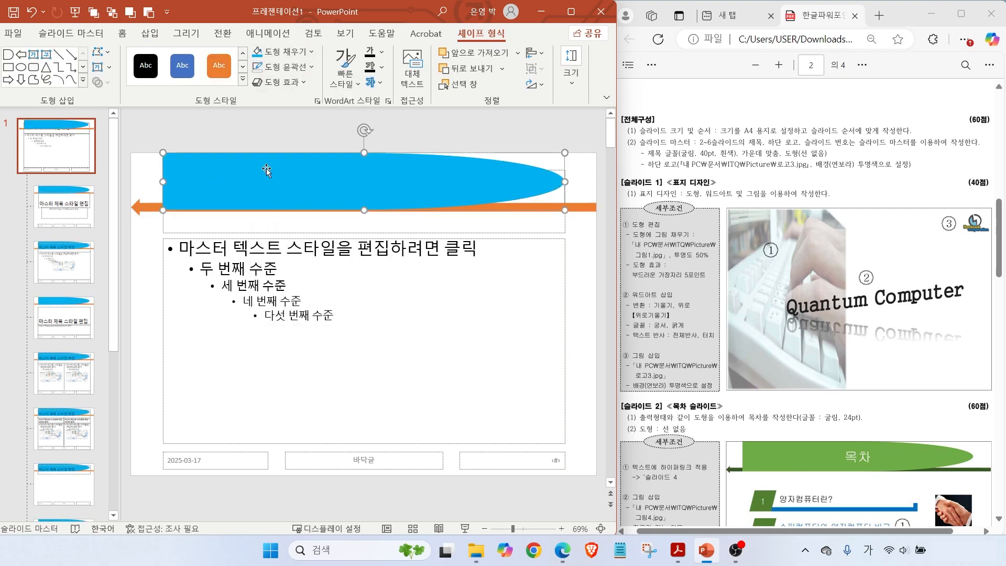
Nudge the blue shape down slightly over the arrow and stretch its top edge to the slide's upper edge
key("ctrl+Down")
key("ctrl+Down")
key("ctrl+Down")
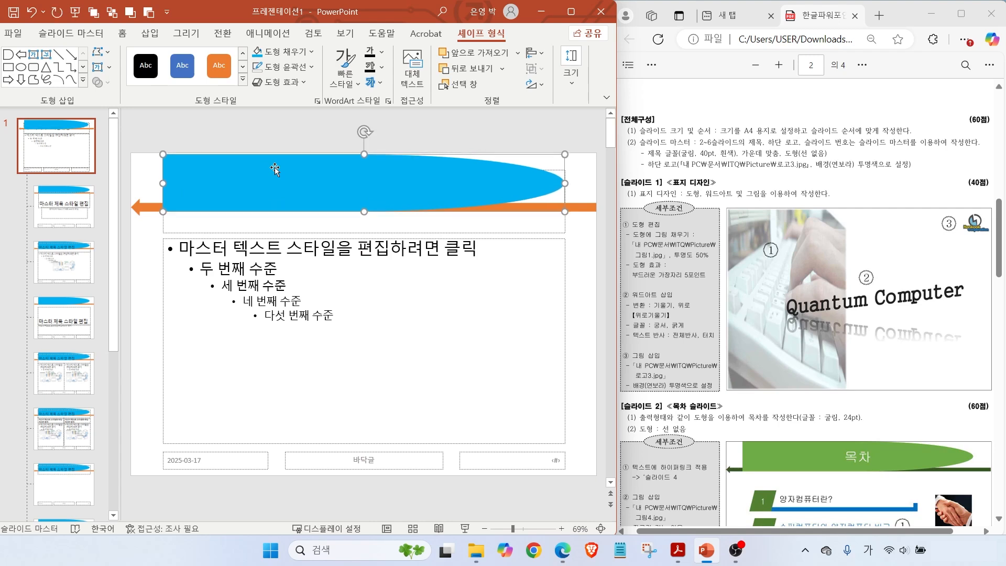
left_click_drag(364, 154, 362, 154)
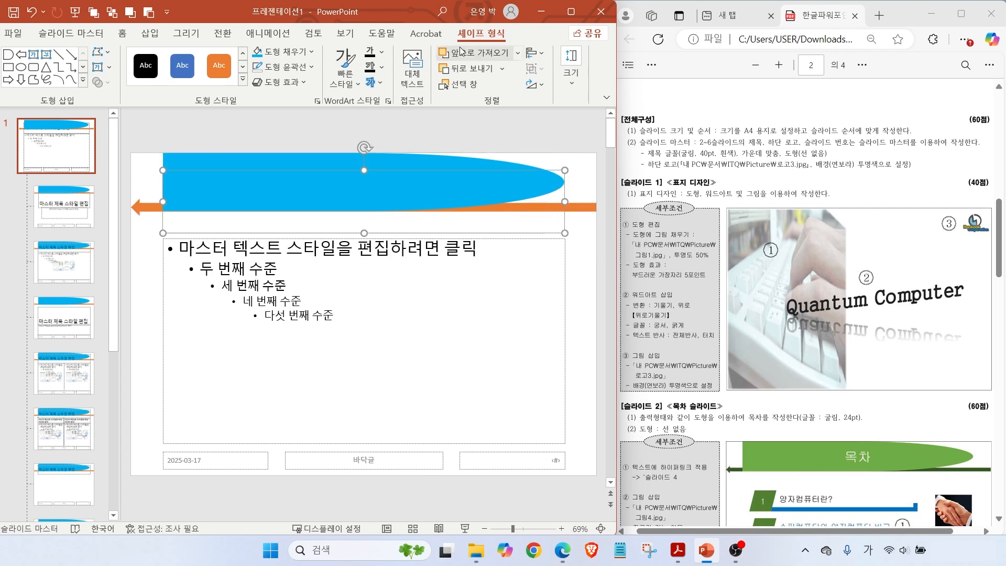
Bring the master title placeholder to the front and set its font to 굴림 at 40 pt
left_click(517, 53)
left_click(496, 91)
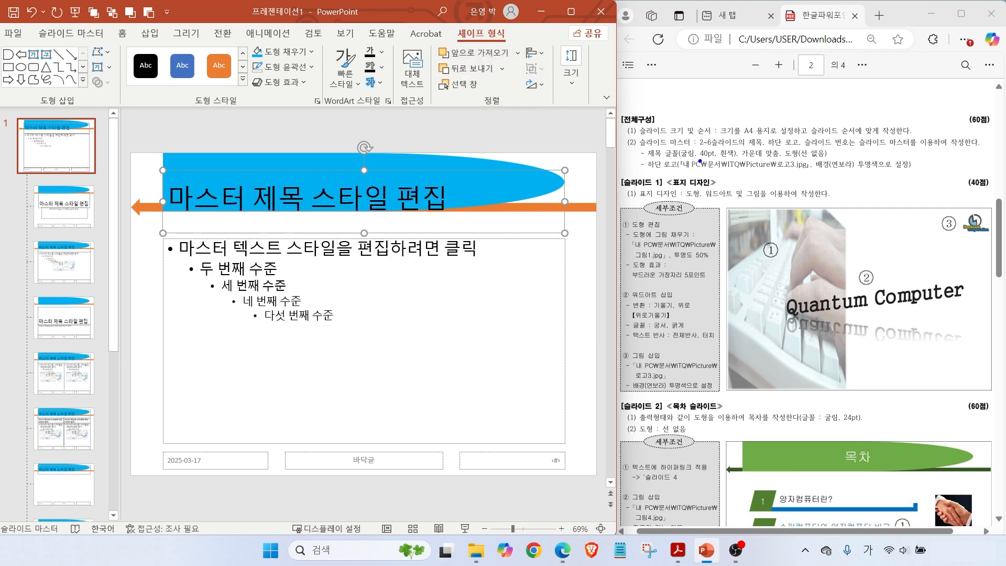
left_click_drag(640, 157, 749, 154)
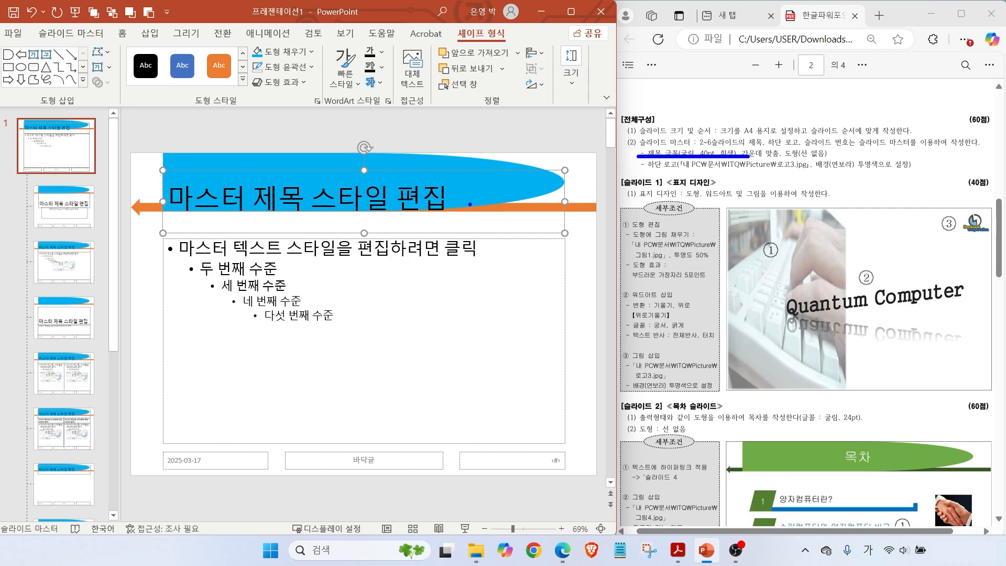
left_click(122, 33)
left_click(235, 53)
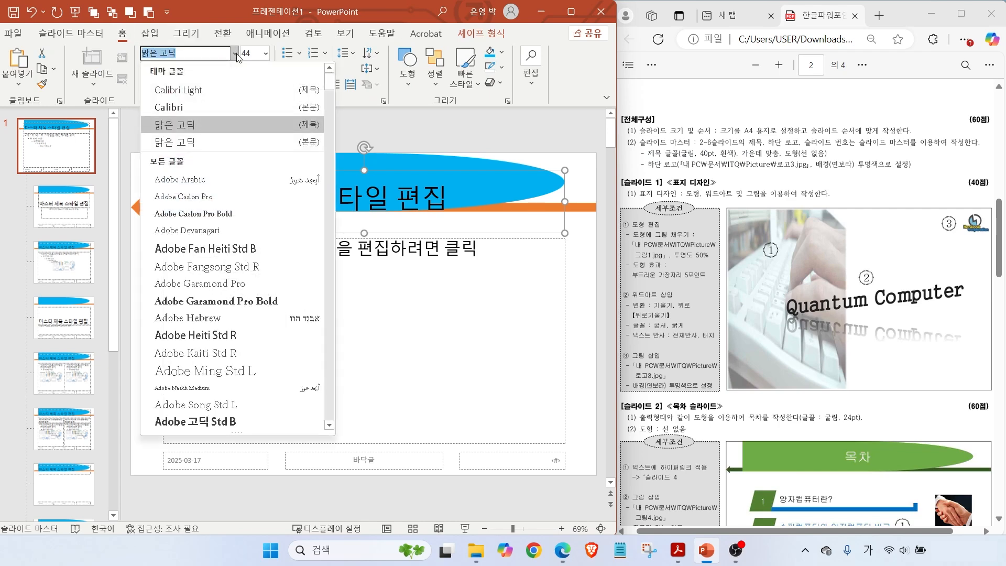
left_click_drag(329, 79, 328, 368)
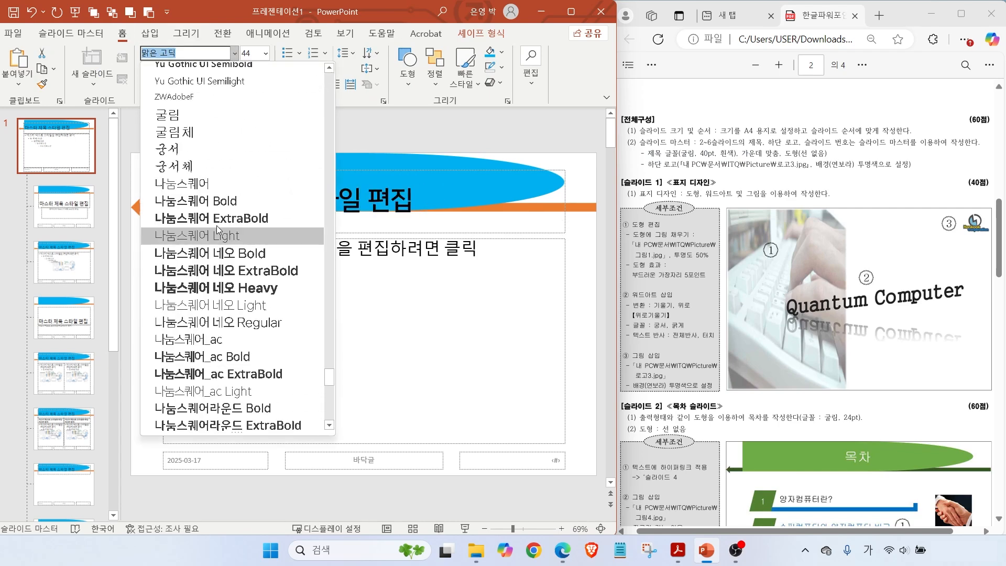
left_click(174, 124)
left_click(265, 54)
left_click(269, 301)
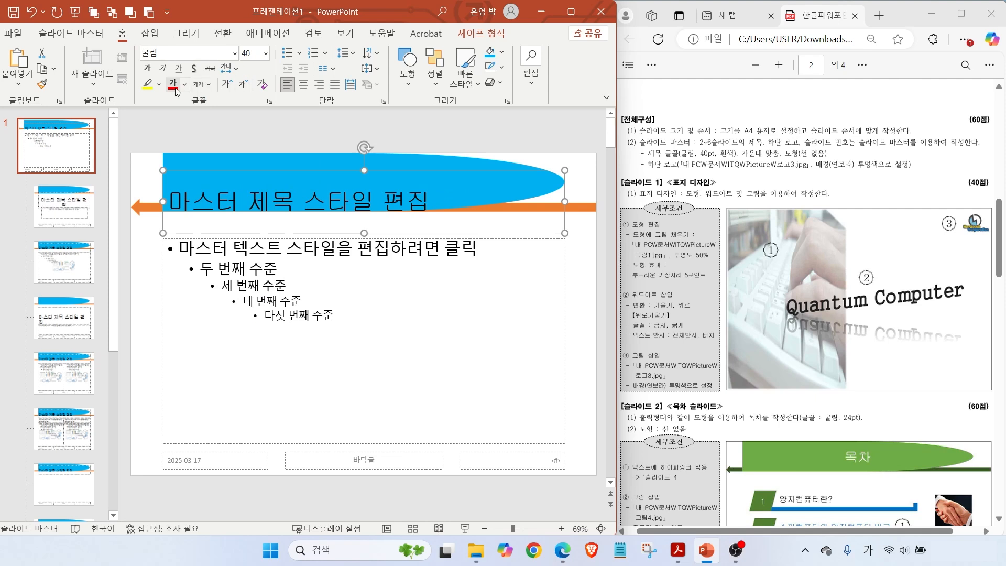
Make the master title text white, bold and centred
left_click(184, 84)
left_click(174, 112)
left_click(147, 68)
left_click(303, 84)
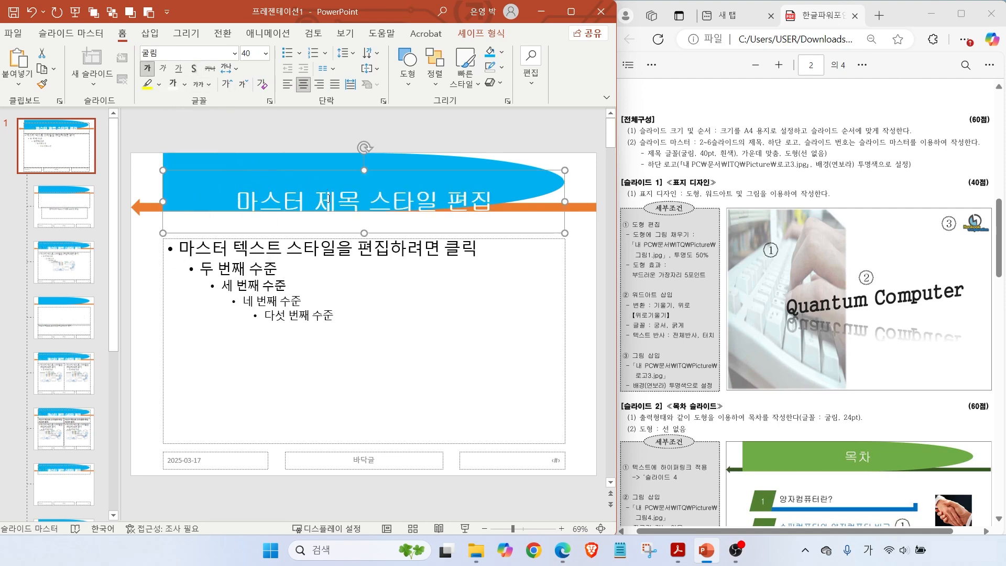
Resize the title placeholder to match the blue shape and remove the bold from the title text
left_click_drag(361, 232, 361, 210)
left_click_drag(364, 170, 364, 153)
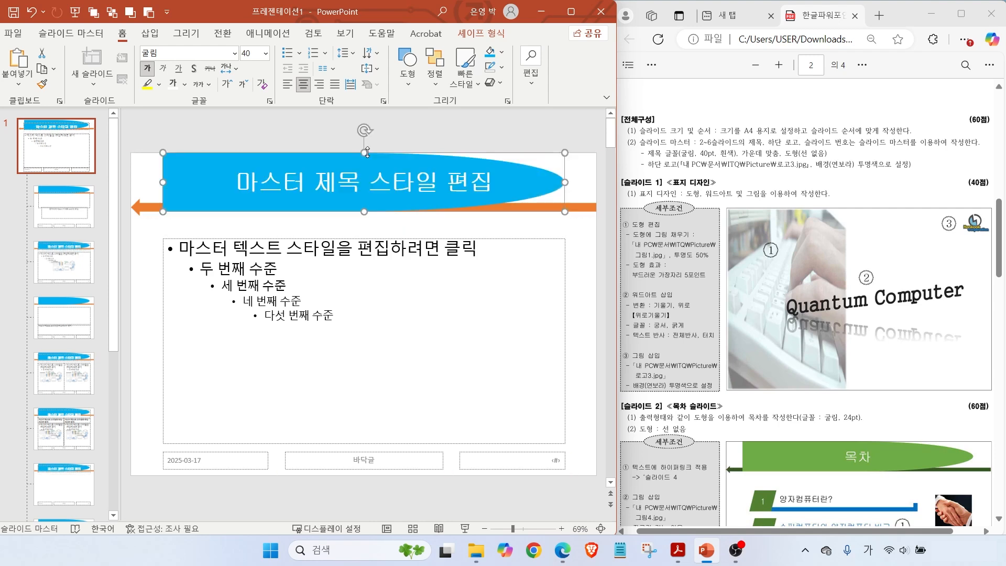
left_click(147, 69)
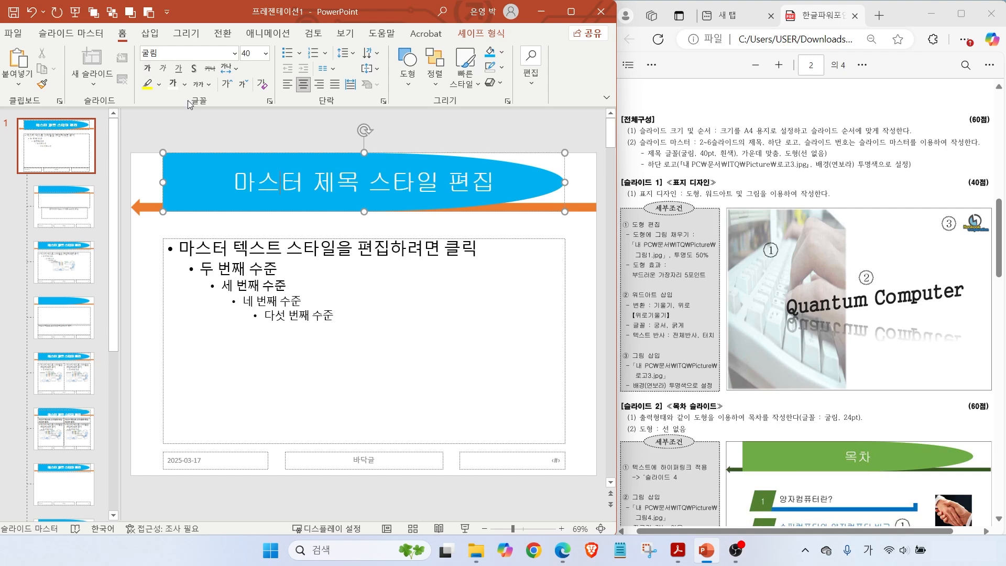
left_click(127, 181)
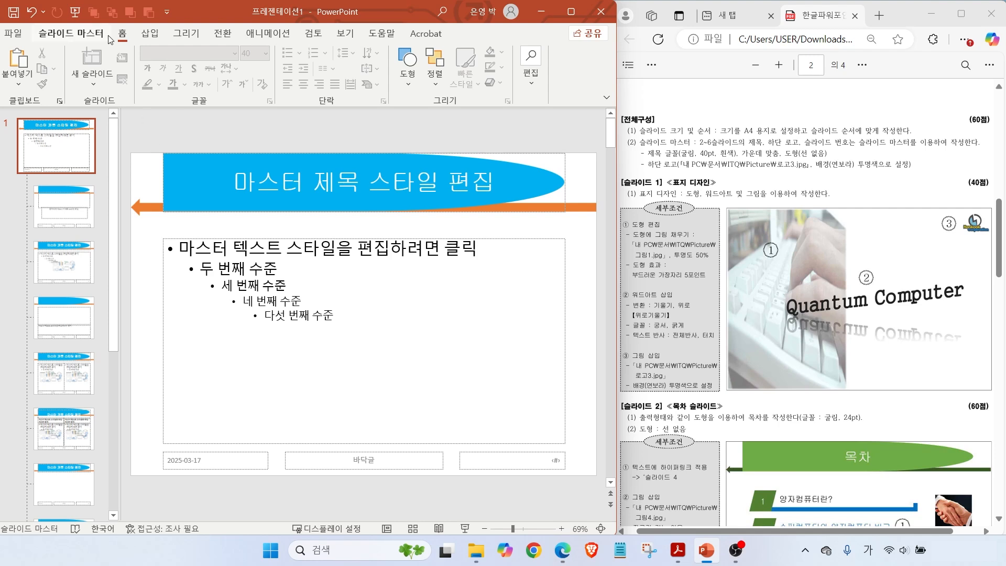
Insert the picture 로고3.jpg from the 문서 > ITQ > Picture folder into the master slide
left_click(150, 33)
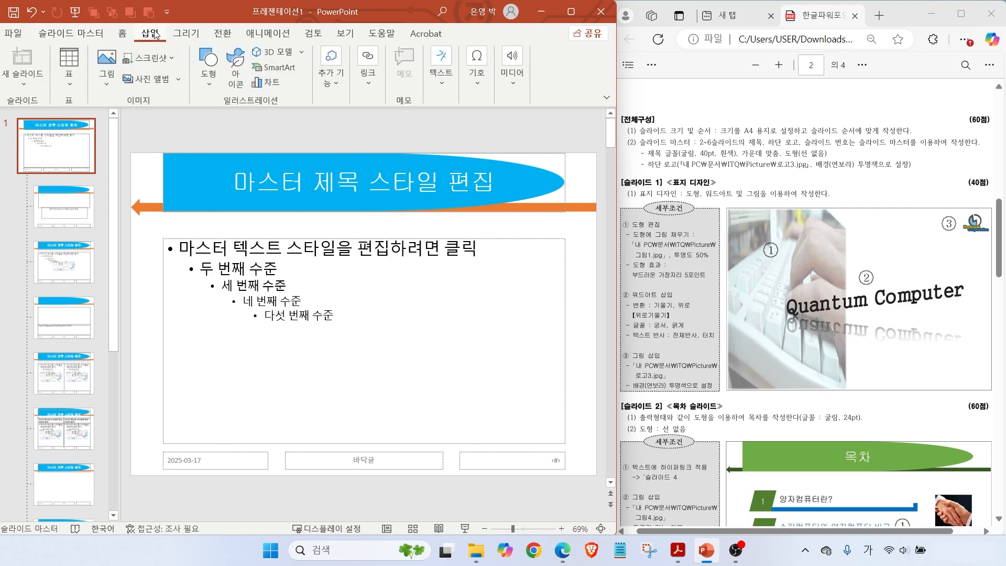
left_click(109, 67)
left_click(123, 126)
left_click(51, 170)
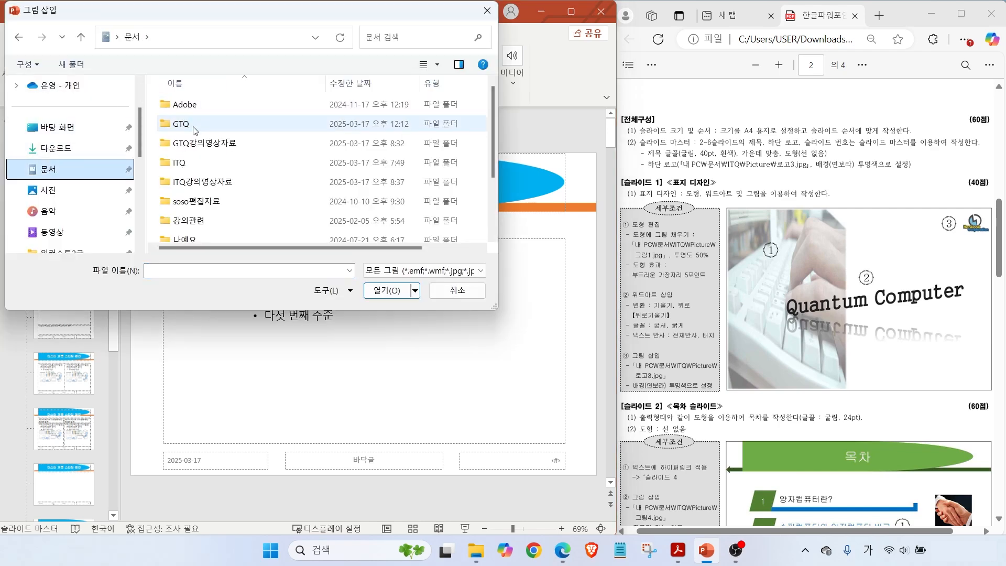
double_click(178, 162)
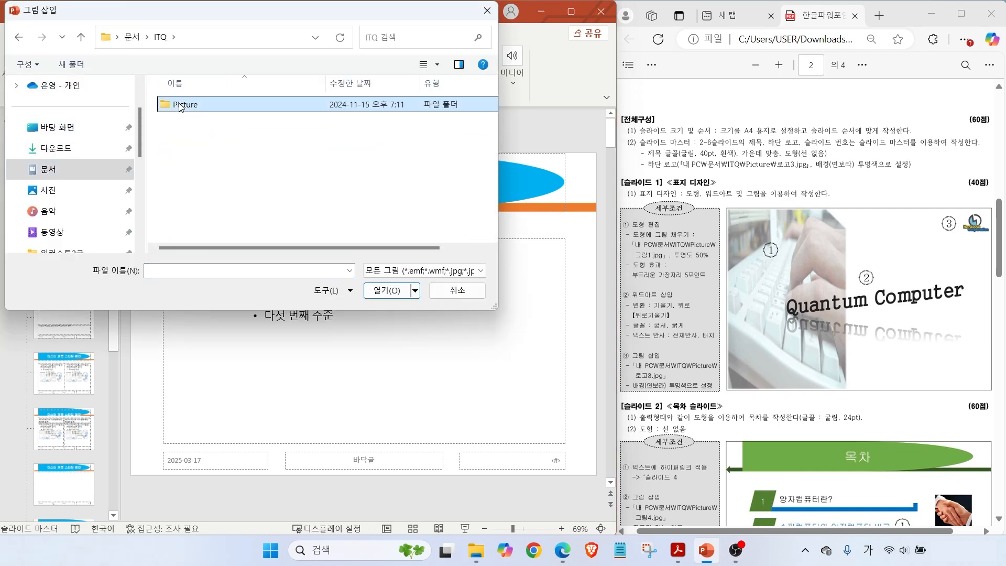
double_click(179, 105)
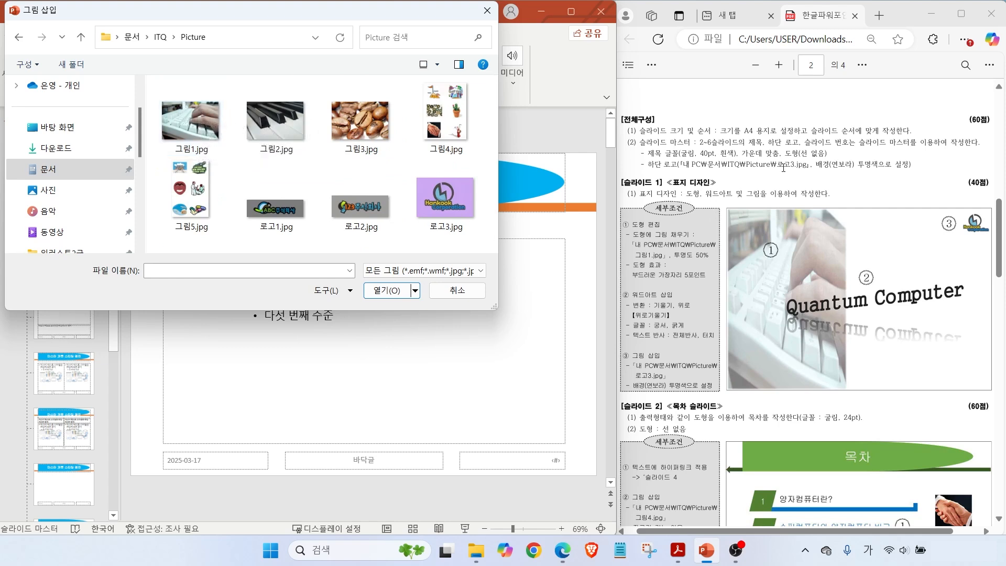
left_click(440, 226)
left_click(407, 293)
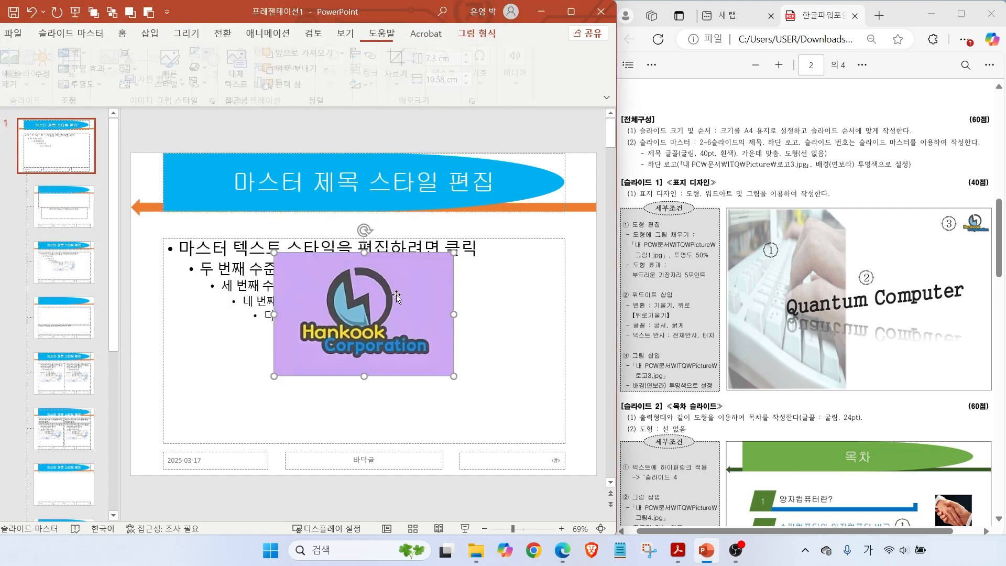
Shrink the logo to about 1.66 × 2.41 cm and place it at the bottom centre of the master slide
left_click_drag(389, 308, 388, 421)
scroll(854, 432, "down", 2)
scroll(854, 432, "down", 3)
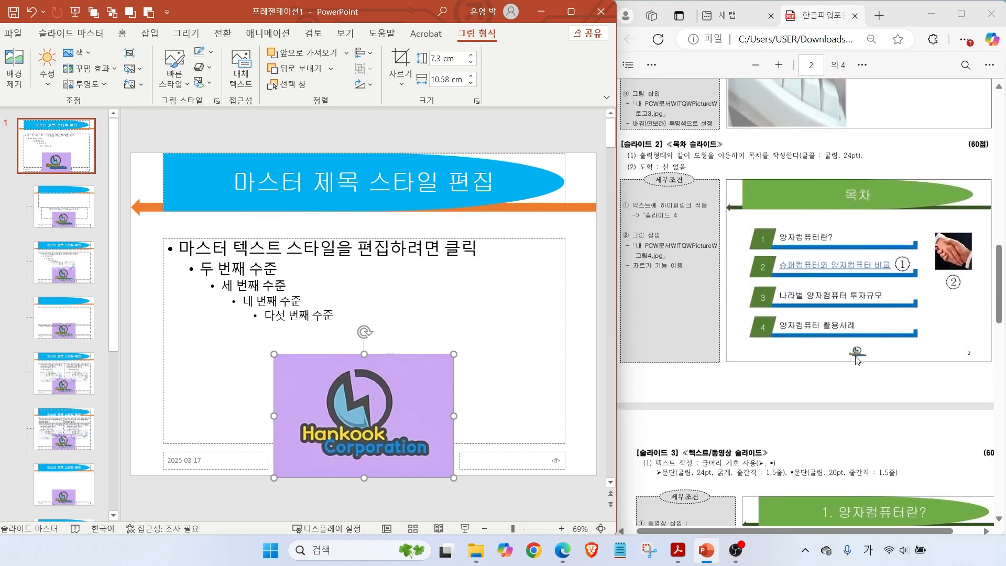
left_click_drag(452, 354, 315, 457)
left_click_drag(297, 463, 366, 463)
Set the logo's light purple background as the transparent colour, as the exam sheet requires
scroll(762, 207, "up", 5)
scroll(762, 208, "down", 1)
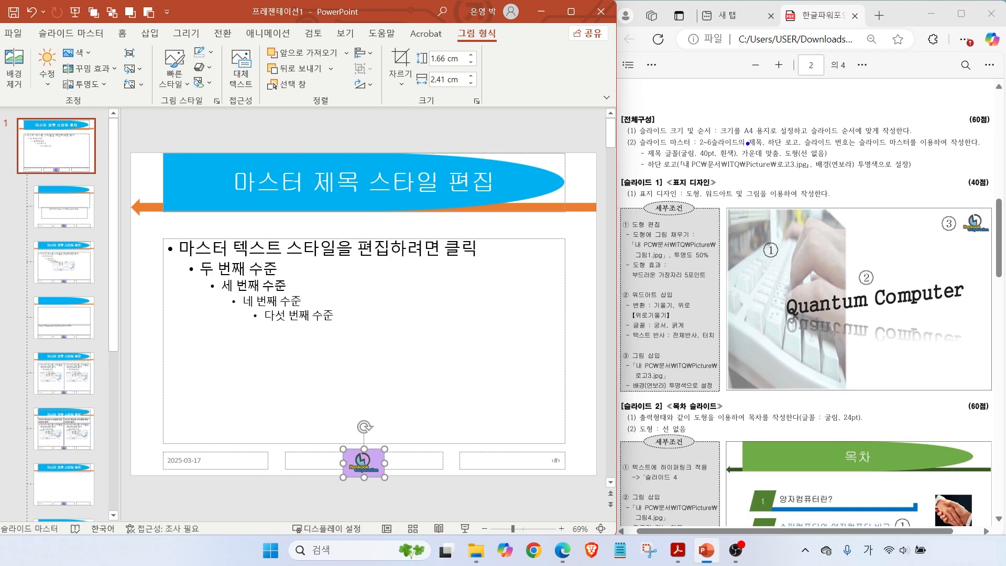
left_click_drag(799, 177, 917, 176)
left_click_drag(867, 157, 897, 124)
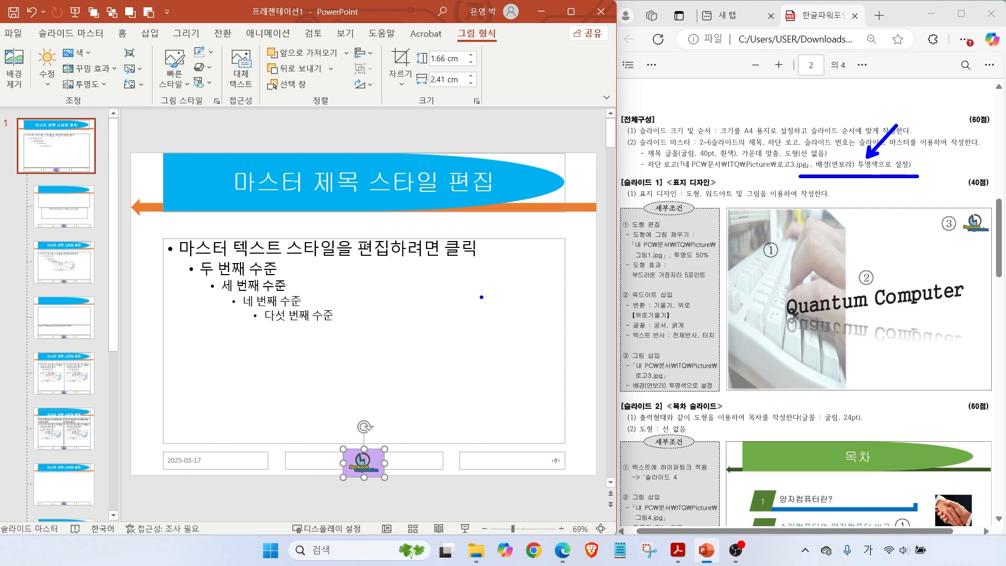
mouse_move(511, 51)
left_mouse_down()
mouse_move(492, 69)
mouse_move(497, 12)
mouse_move(512, 53)
left_mouse_up()
key("Escape")
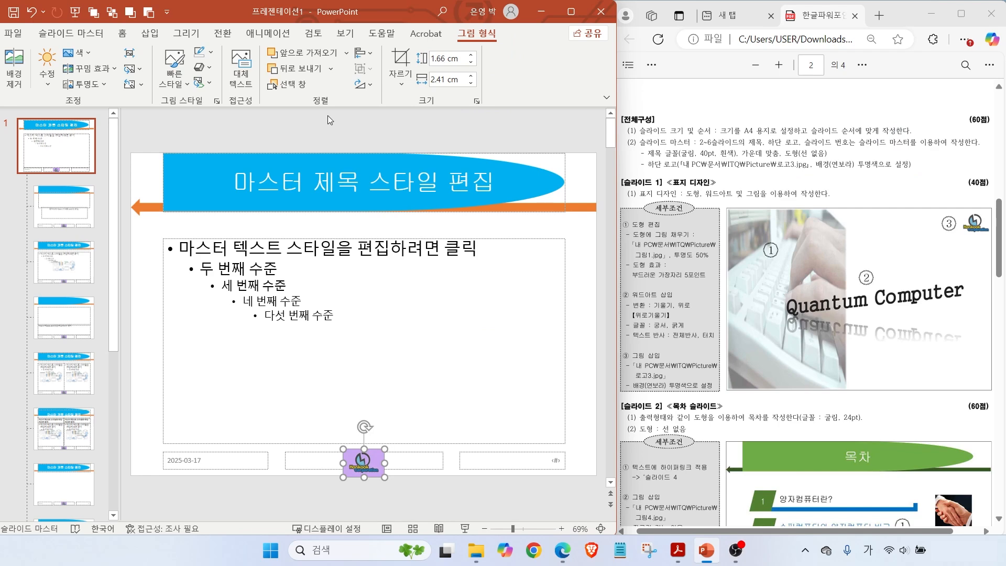
left_click(89, 56)
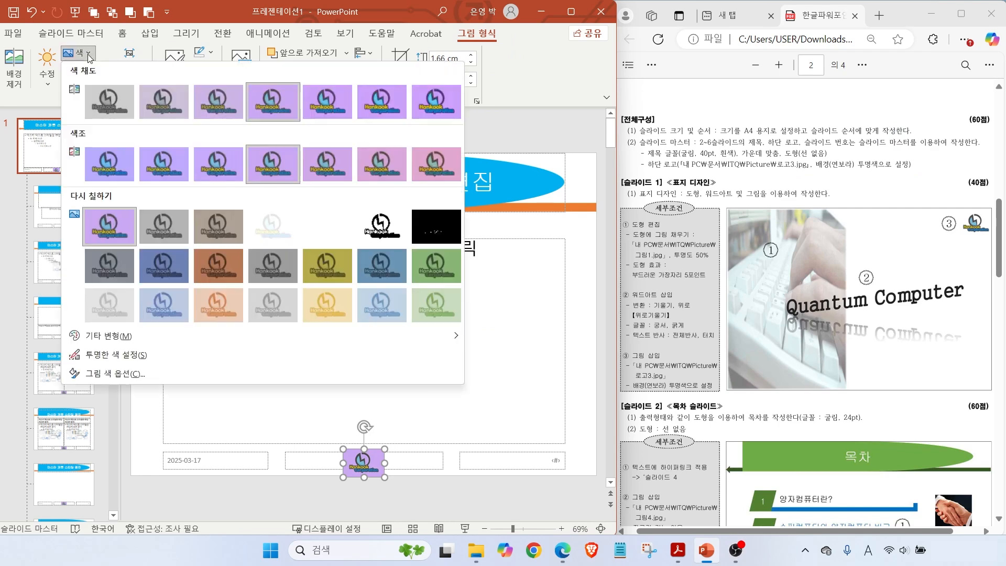
left_click(111, 353)
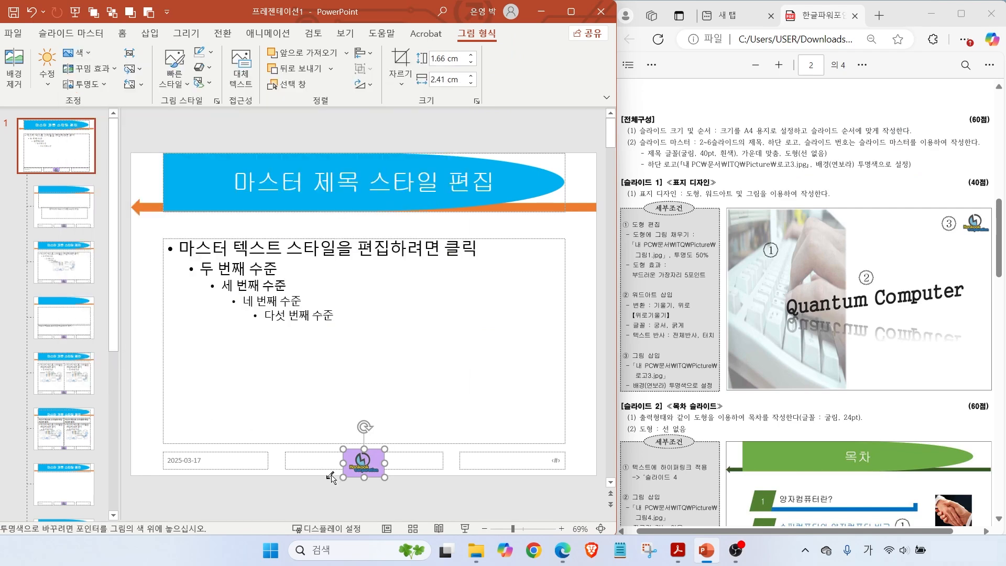
left_click(380, 457)
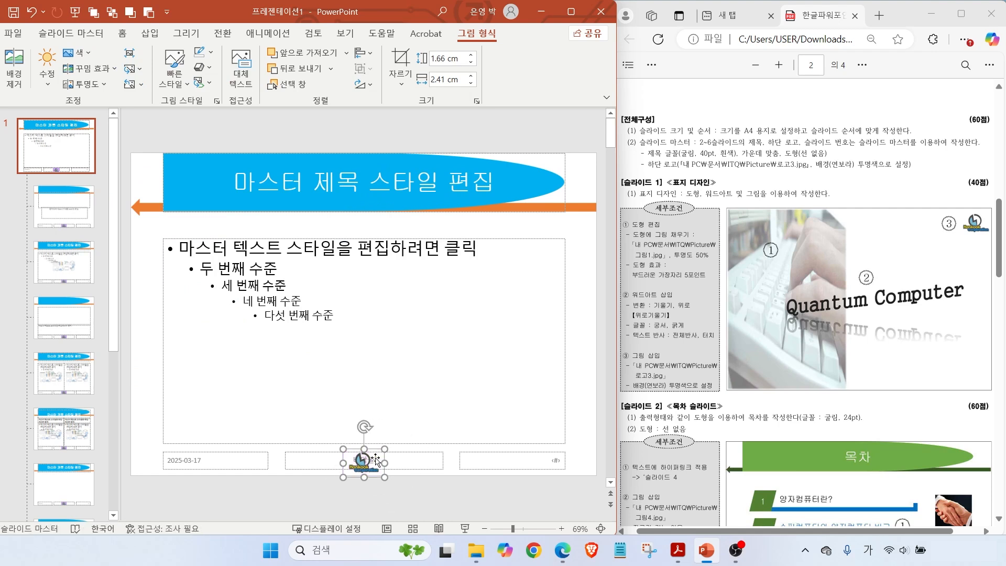
left_click(351, 488)
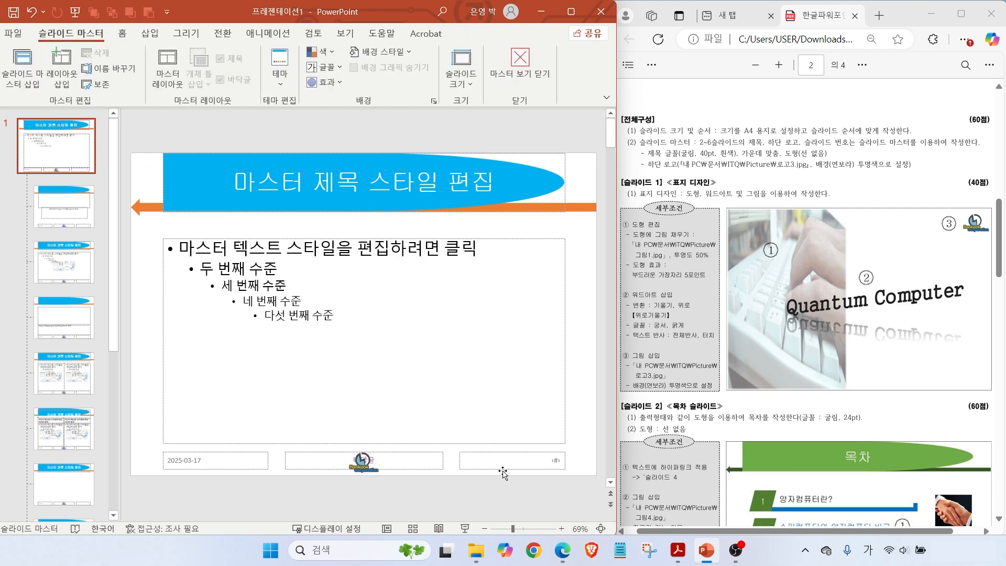
mouse_move(548, 482)
left_mouse_down()
mouse_move(586, 450)
mouse_move(578, 484)
left_mouse_up()
mouse_move(547, 456)
left_mouse_down()
mouse_move(570, 457)
mouse_move(547, 467)
left_mouse_up()
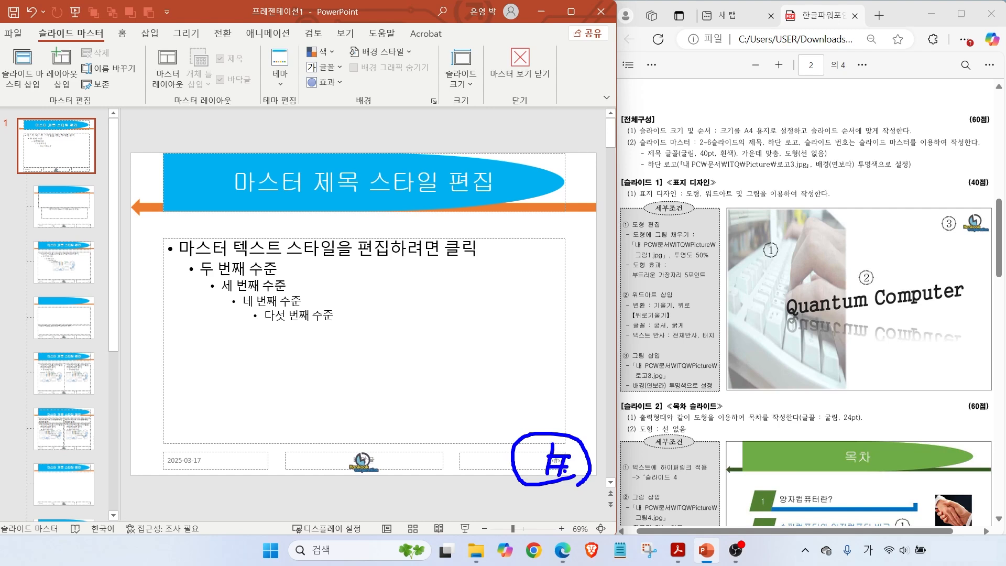
key("Escape")
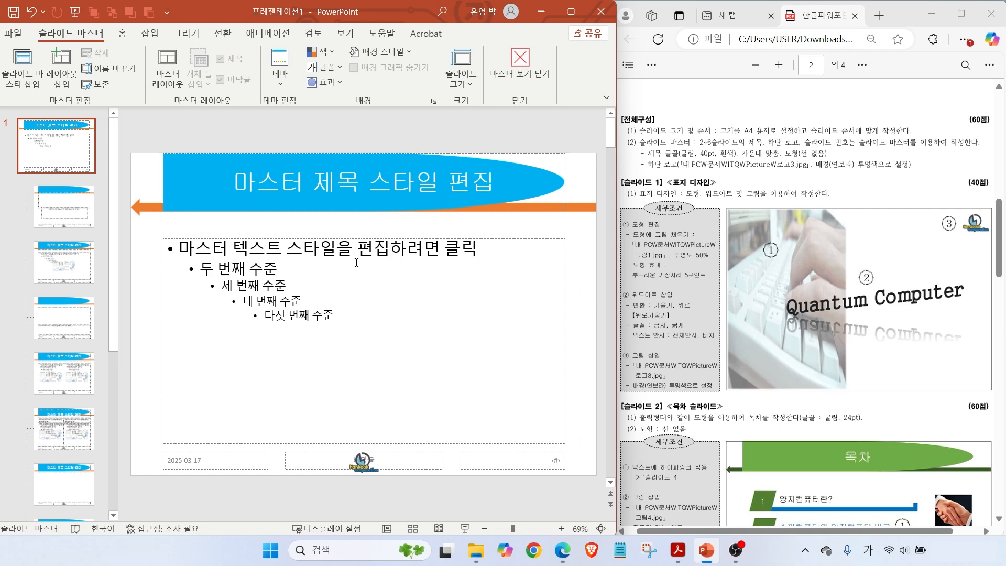
left_click_drag(89, 191, 122, 172)
left_click_drag(108, 234, 81, 258)
left_click_drag(105, 301, 64, 324)
mouse_move(593, 330)
left_mouse_down()
mouse_move(772, 402)
mouse_move(804, 333)
mouse_move(743, 400)
left_mouse_up()
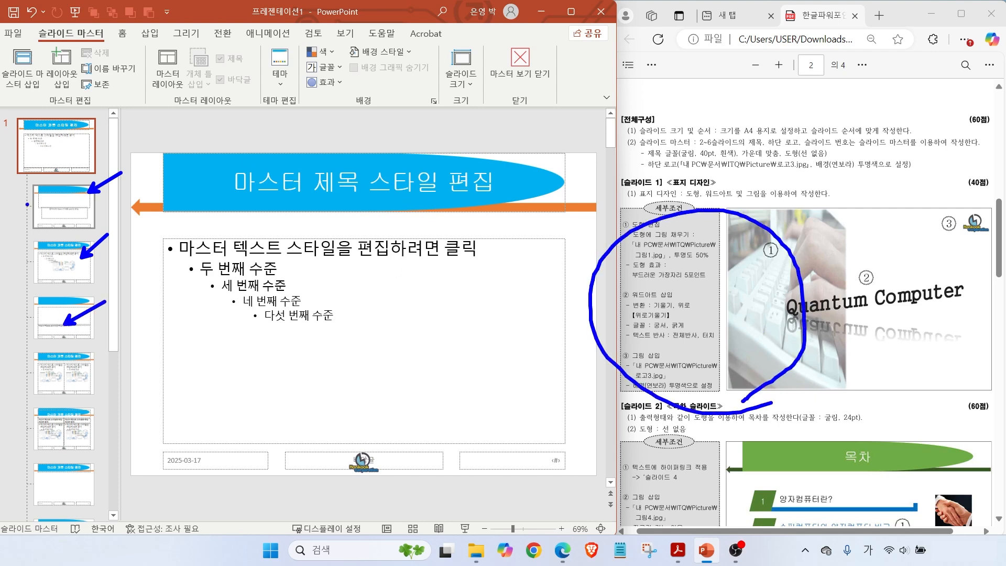
key("Escape")
Hide the background graphics on the title slide layout and close the slide master view
left_click(51, 203)
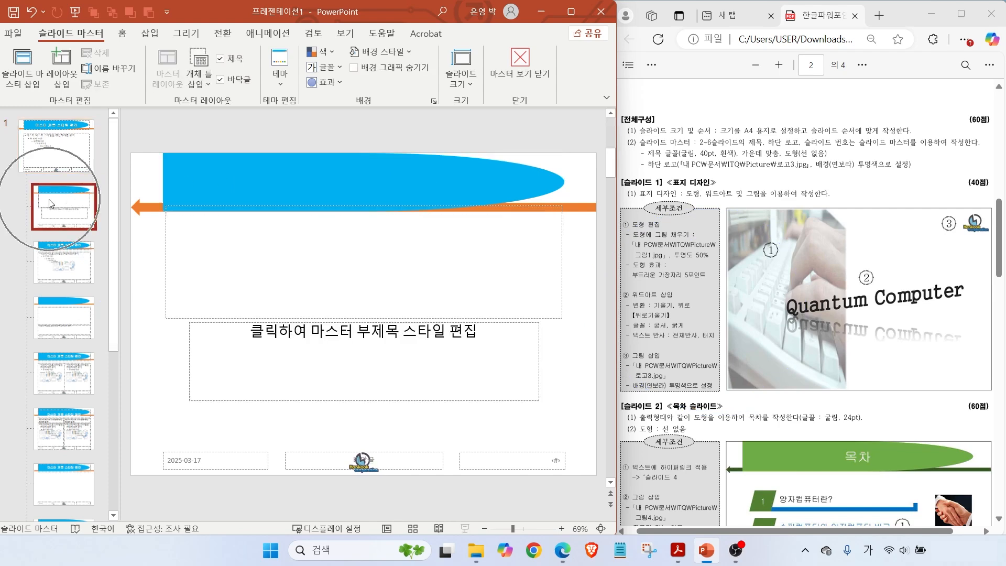
key("ctrl")
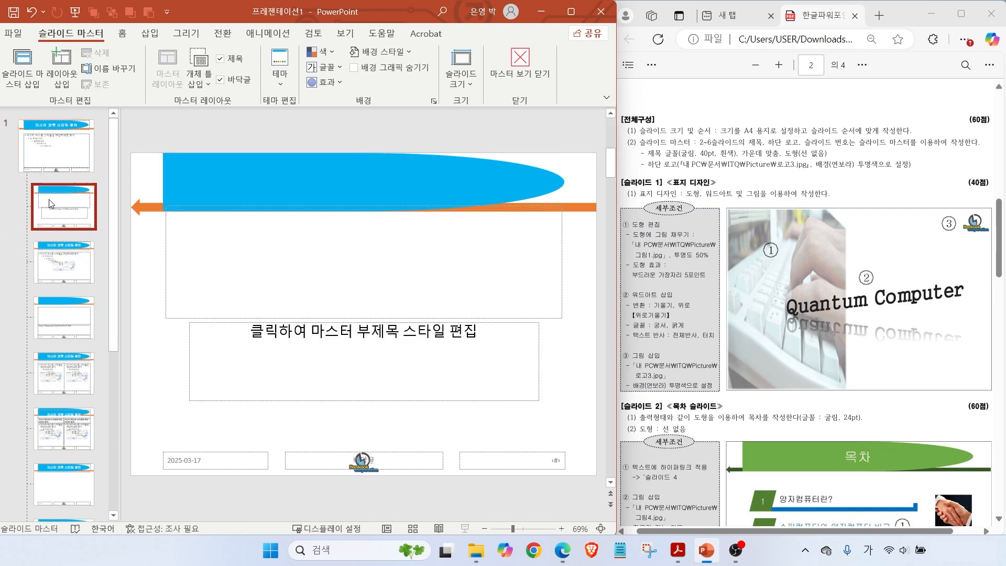
left_click_drag(32, 24, 116, 52)
key("ctrl")
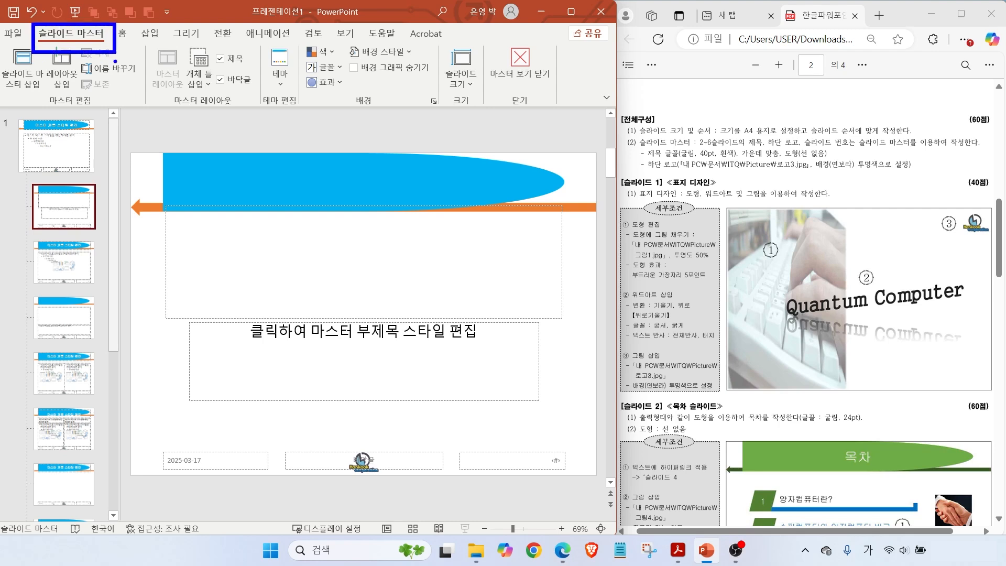
left_click_drag(333, 48, 451, 89)
left_click_drag(338, 60, 371, 50)
key("Escape")
left_click(354, 68)
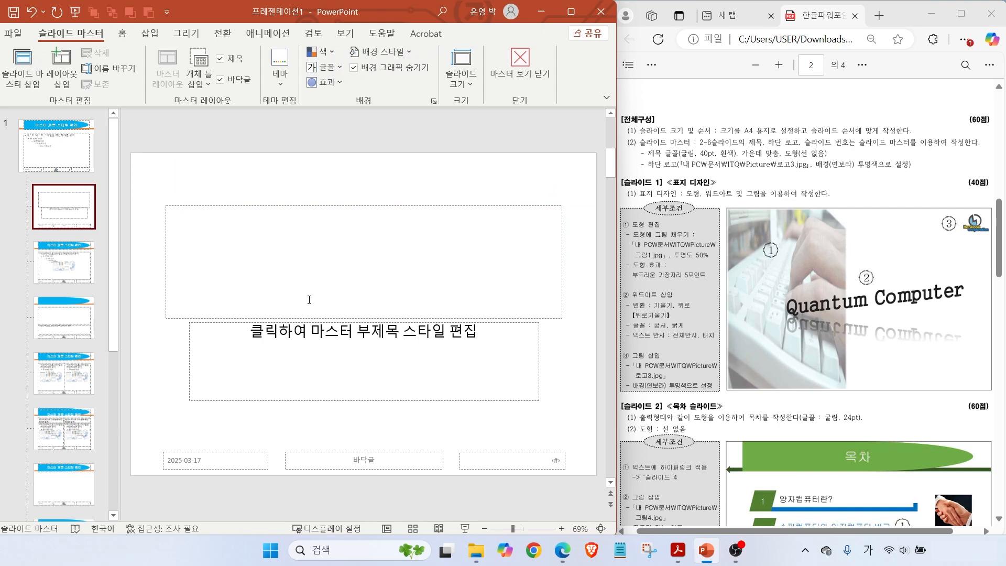
mouse_move(564, 76)
left_mouse_down()
mouse_move(512, 103)
mouse_move(560, 80)
mouse_move(563, 88)
left_mouse_up()
key("Escape")
left_click(520, 66)
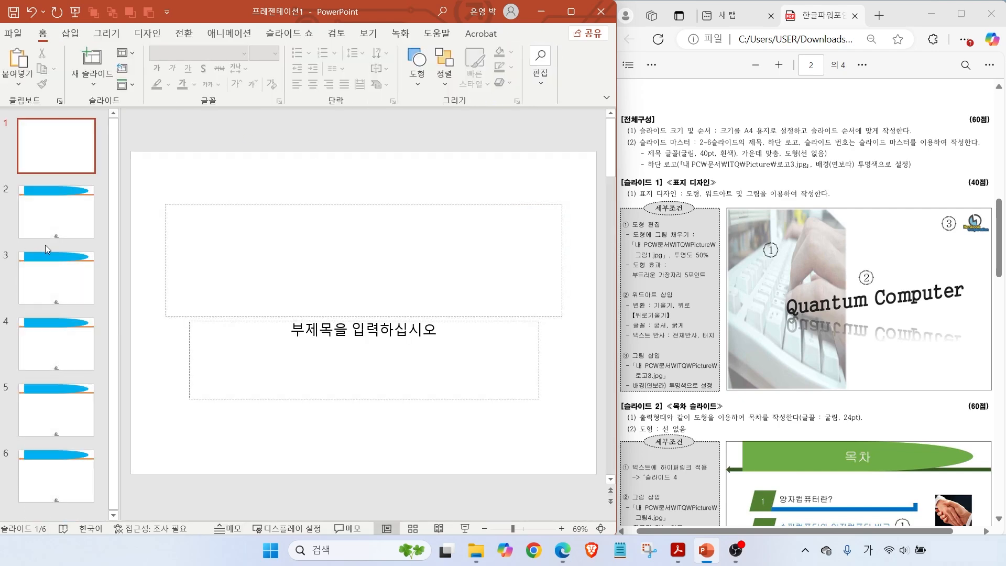
Check slides 1 and 2 for the master's title shapes, logo and slide number
left_click_drag(77, 154, 122, 123)
left_click_drag(85, 214, 77, 215)
mouse_move(82, 298)
left_mouse_down()
mouse_move(53, 266)
mouse_move(67, 283)
left_mouse_up()
mouse_move(72, 332)
left_mouse_down()
mouse_move(44, 326)
mouse_move(63, 320)
left_mouse_up()
left_click_drag(54, 350, 68, 358)
left_click(74, 218)
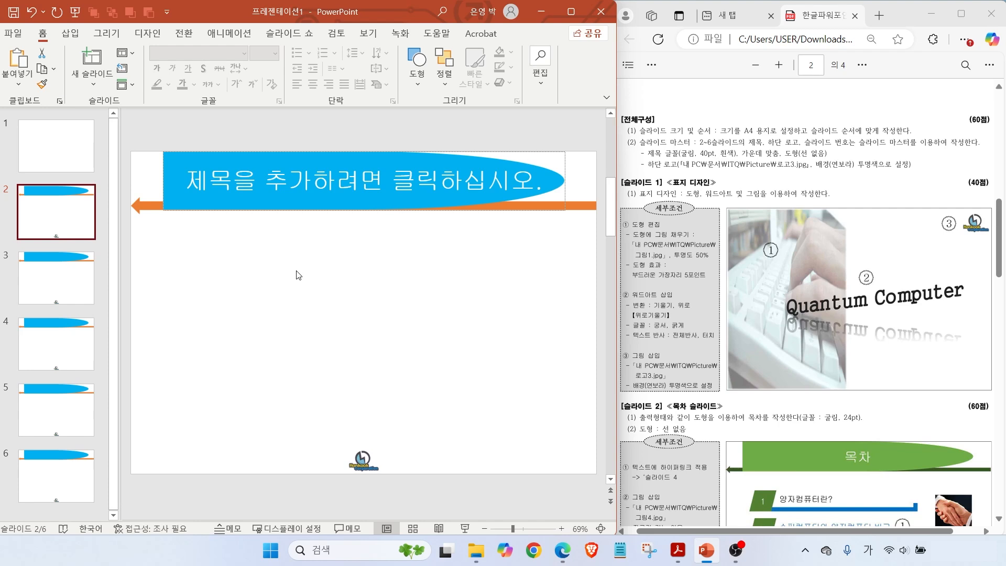
mouse_move(386, 485)
left_mouse_down()
mouse_move(335, 440)
mouse_move(396, 480)
left_mouse_up()
mouse_move(384, 248)
left_mouse_down()
mouse_move(322, 200)
mouse_move(388, 233)
left_mouse_up()
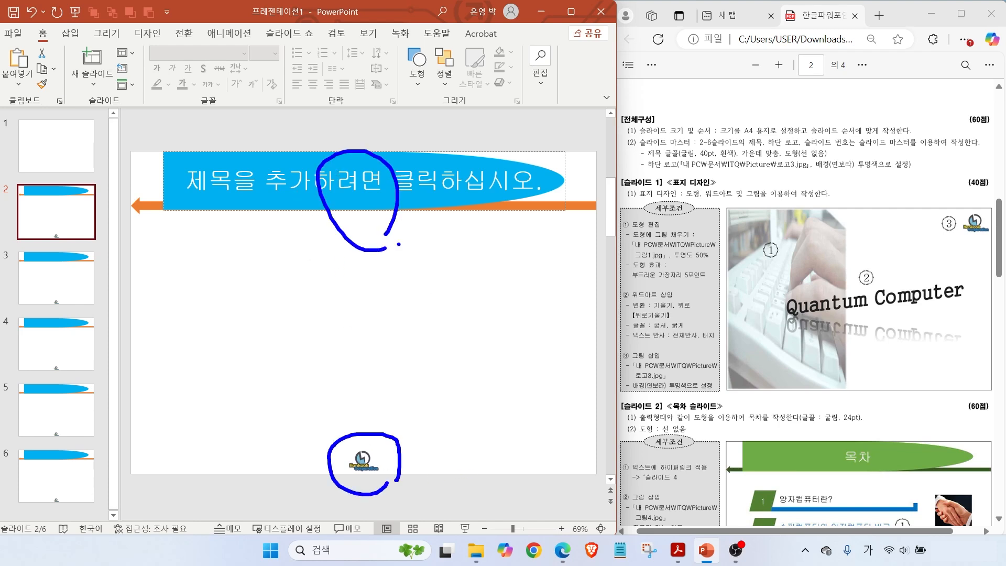
mouse_move(586, 473)
left_mouse_down()
mouse_move(547, 449)
mouse_move(583, 478)
mouse_move(577, 457)
left_mouse_up()
left_click_drag(558, 464, 582, 464)
left_click_drag(566, 451, 566, 466)
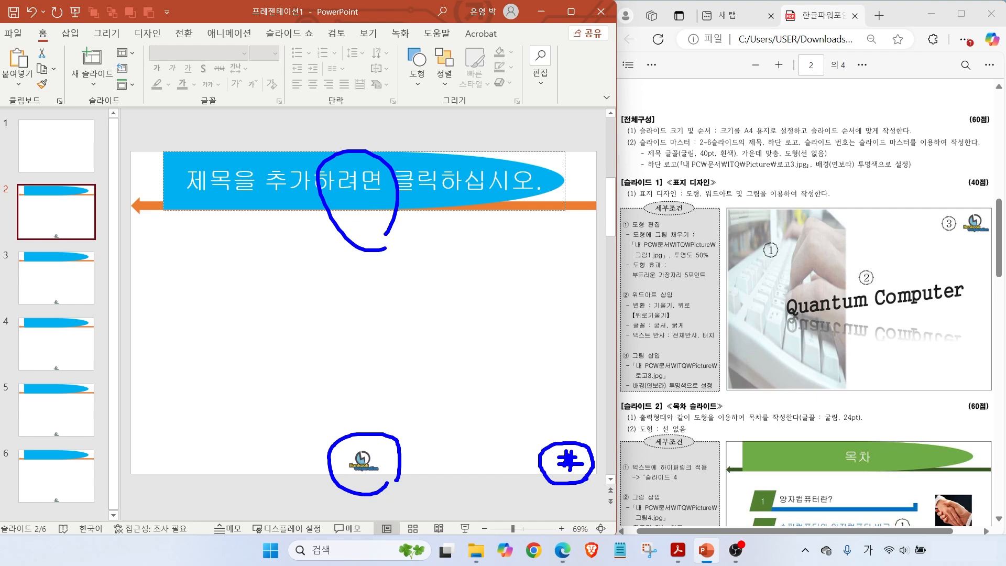
key("Escape")
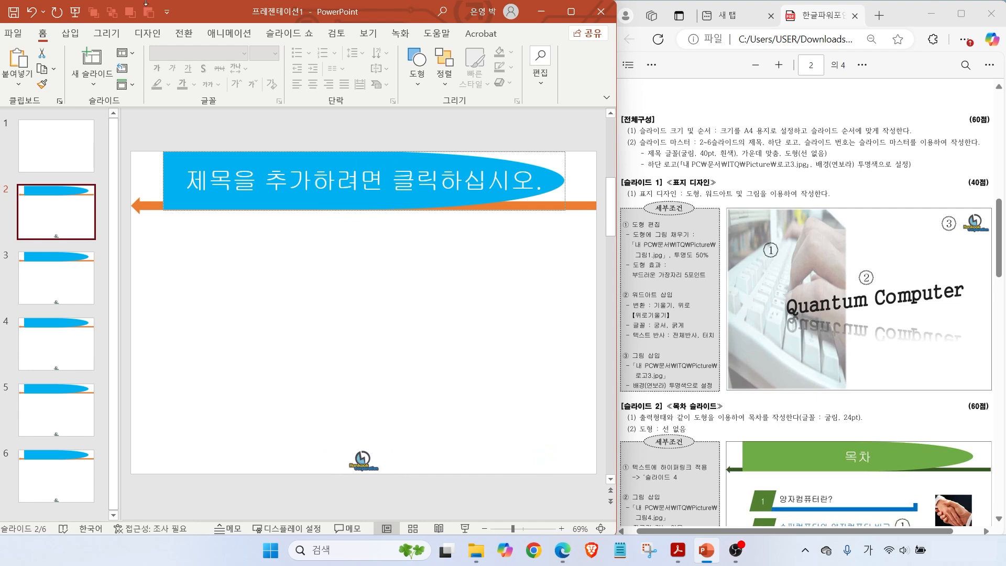
Add slide numbers to all slides except the title slide
left_click(70, 33)
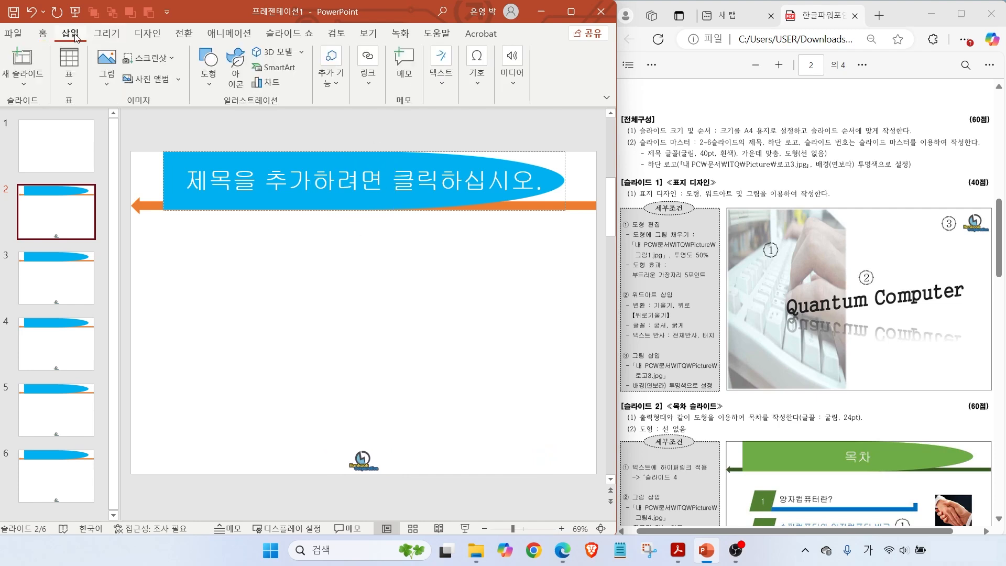
left_click(441, 65)
left_click(563, 137)
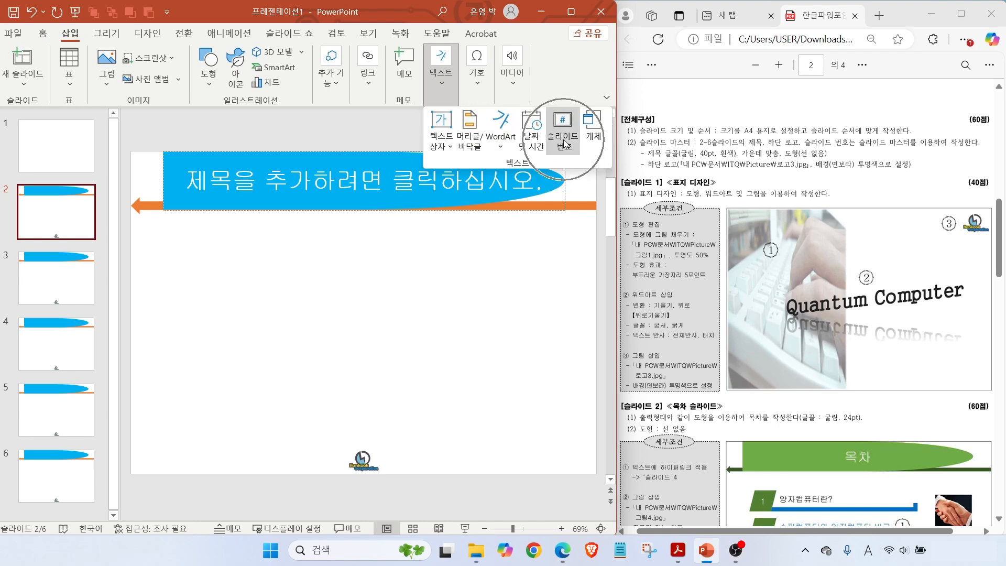
left_click(125, 301)
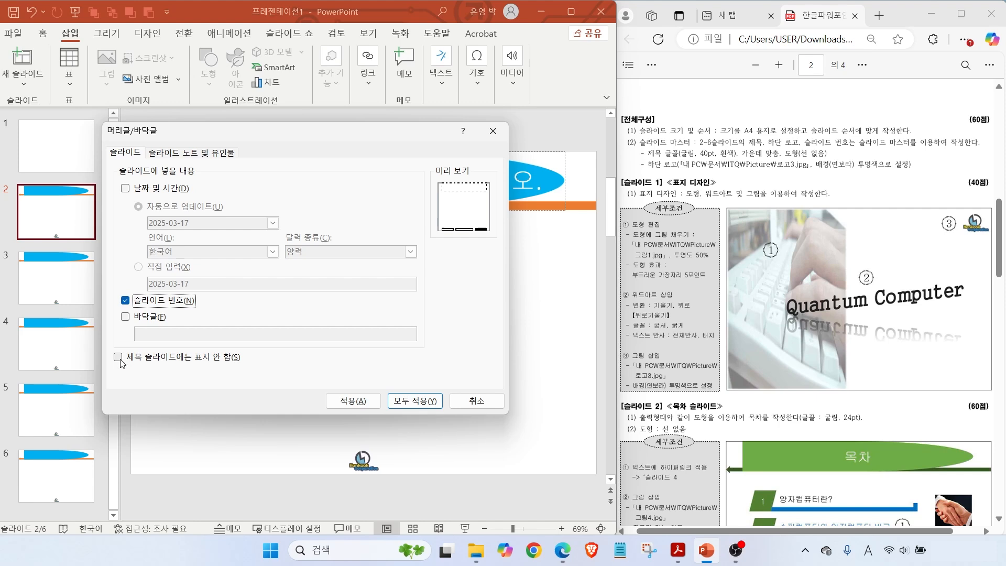
key("ctrl")
left_click(118, 358)
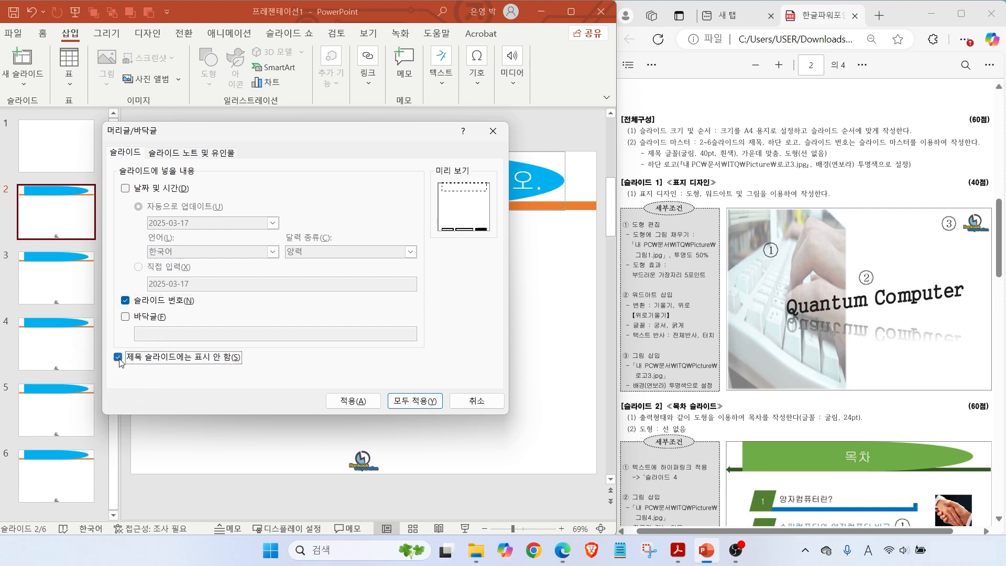
left_click(416, 400)
left_click(72, 156)
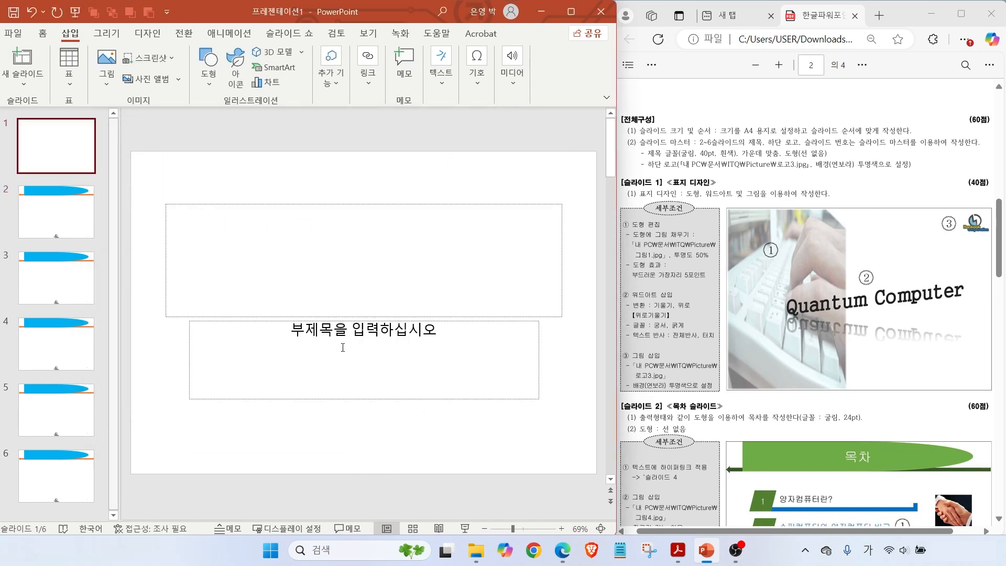
key("Down")
key("Down")
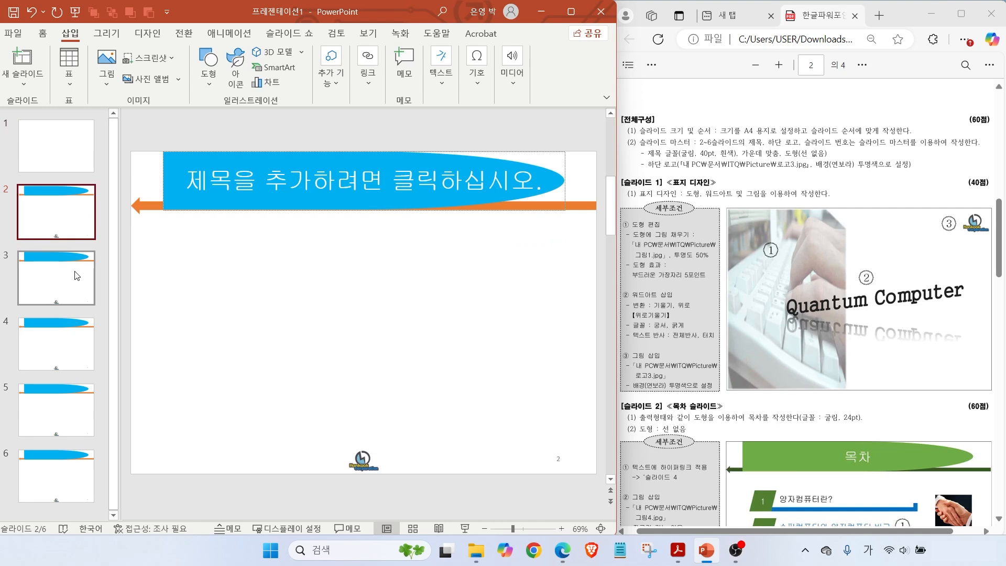
left_click(71, 469)
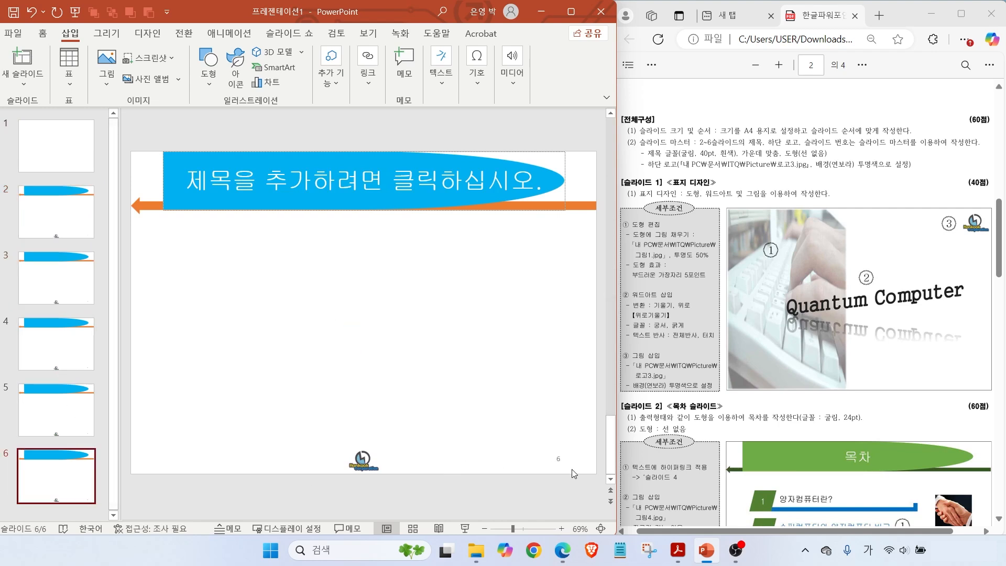
Delete the title and subtitle placeholders from slide 1
left_click(56, 146)
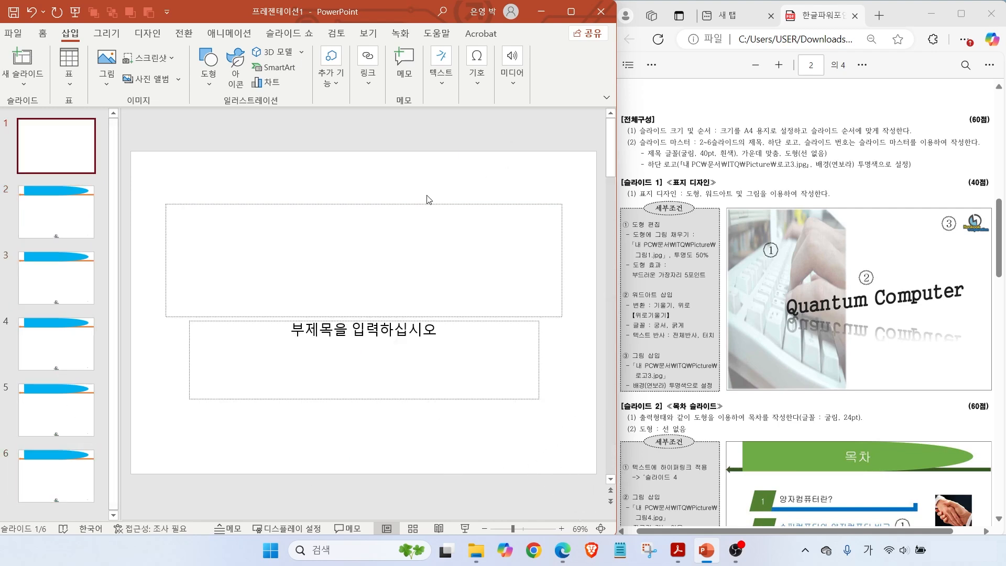
key("ctrl+2")
left_click_drag(679, 171, 654, 126)
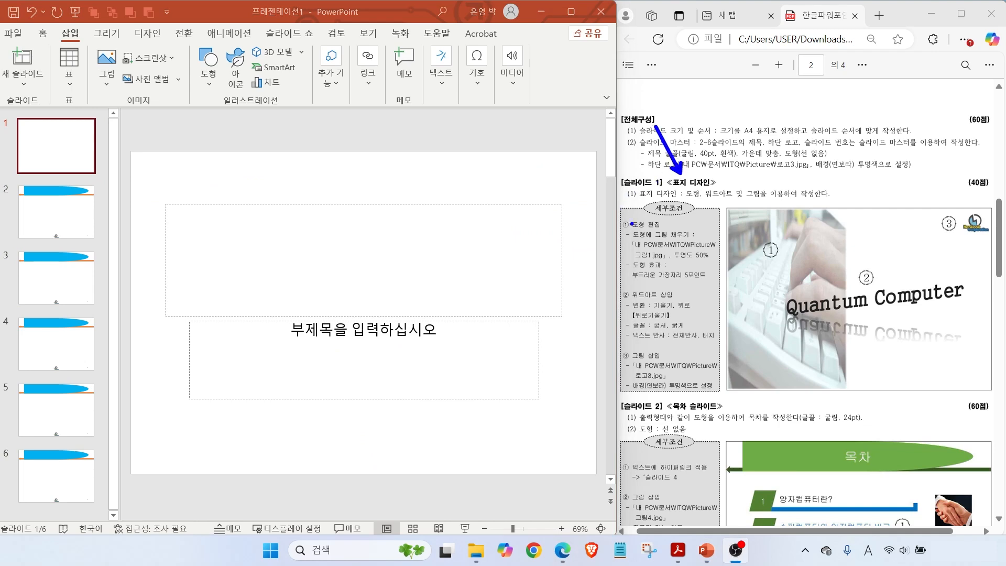
mouse_move(139, 173)
left_mouse_down()
mouse_move(252, 247)
mouse_move(580, 425)
left_mouse_up()
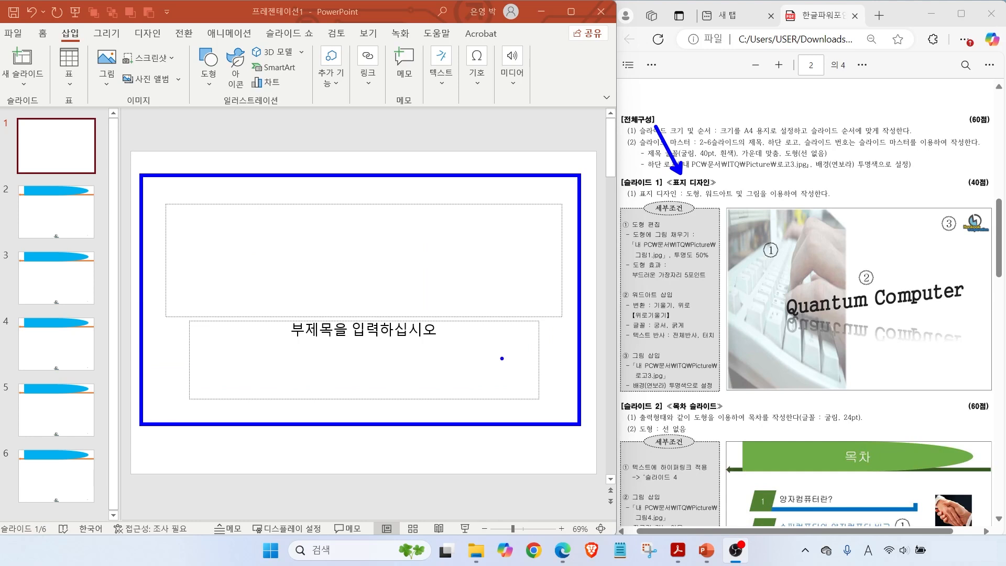
key("Escape")
left_click(145, 181)
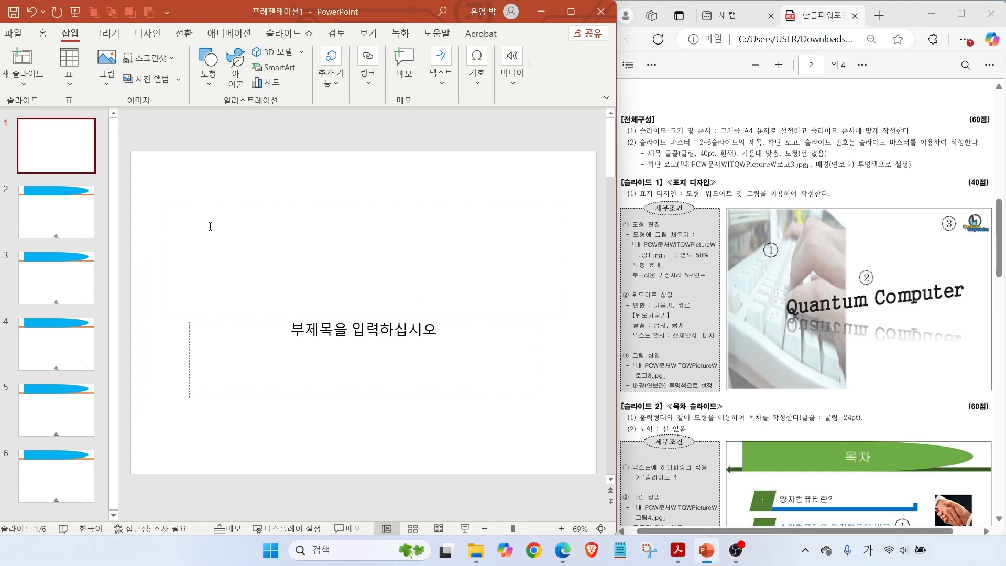
left_click_drag(161, 189, 590, 433)
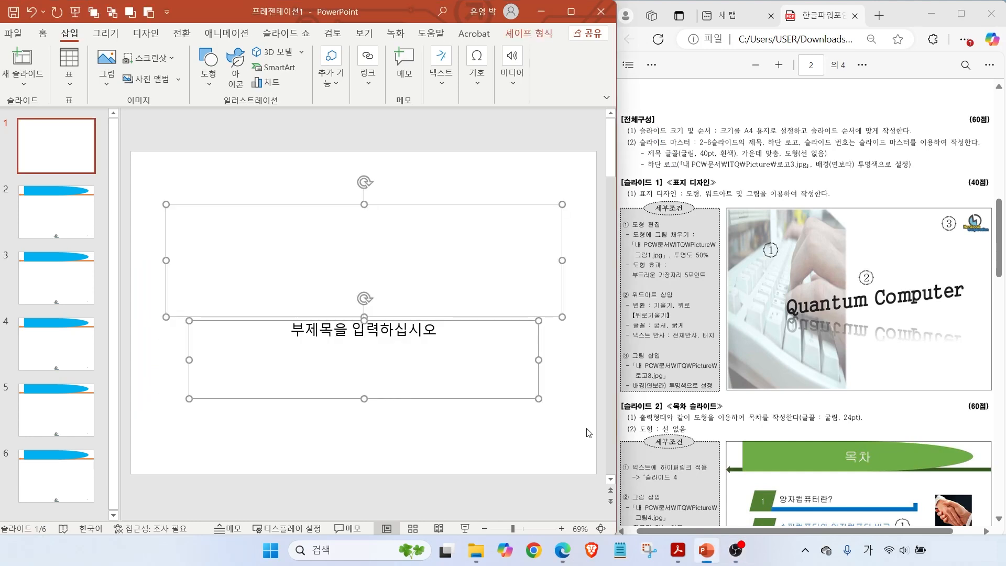
key("Delete")
mouse_move(691, 184)
left_mouse_down()
mouse_move(668, 145)
mouse_move(686, 136)
left_mouse_up()
left_click_drag(748, 190, 728, 150)
left_click_drag(694, 203, 816, 202)
mouse_move(616, 204)
left_mouse_down()
mouse_move(690, 317)
mouse_move(724, 399)
left_mouse_up()
key("Escape")
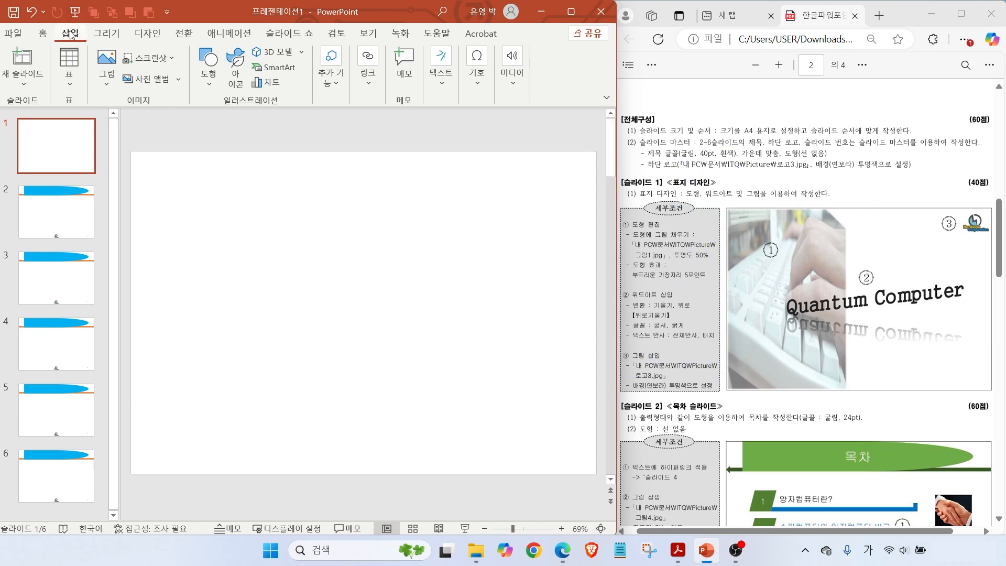
Draw a rectangle with one snipped corner over nearly the left half of slide 1, at full slide height
left_click(208, 62)
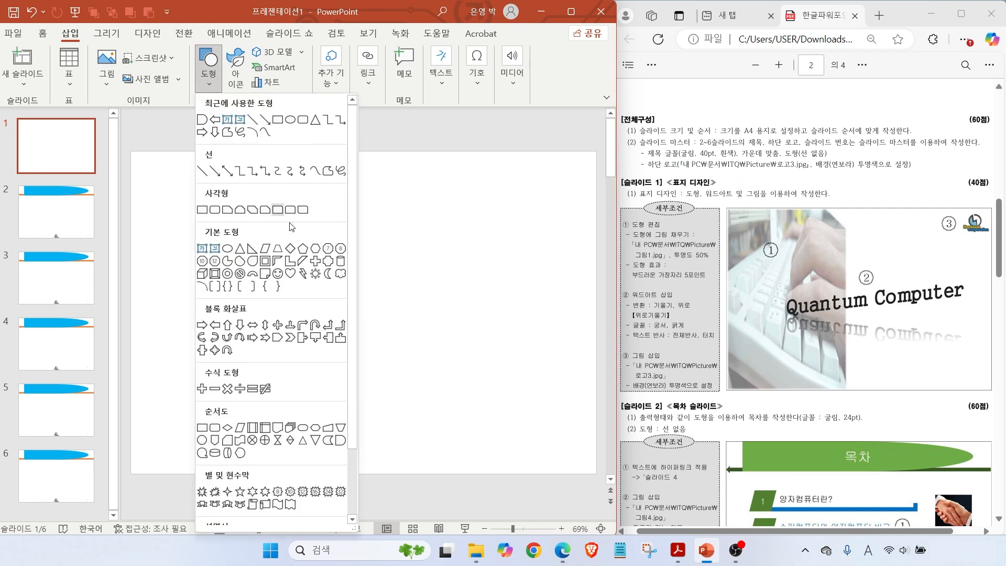
left_click(226, 210)
left_click_drag(132, 151, 345, 474)
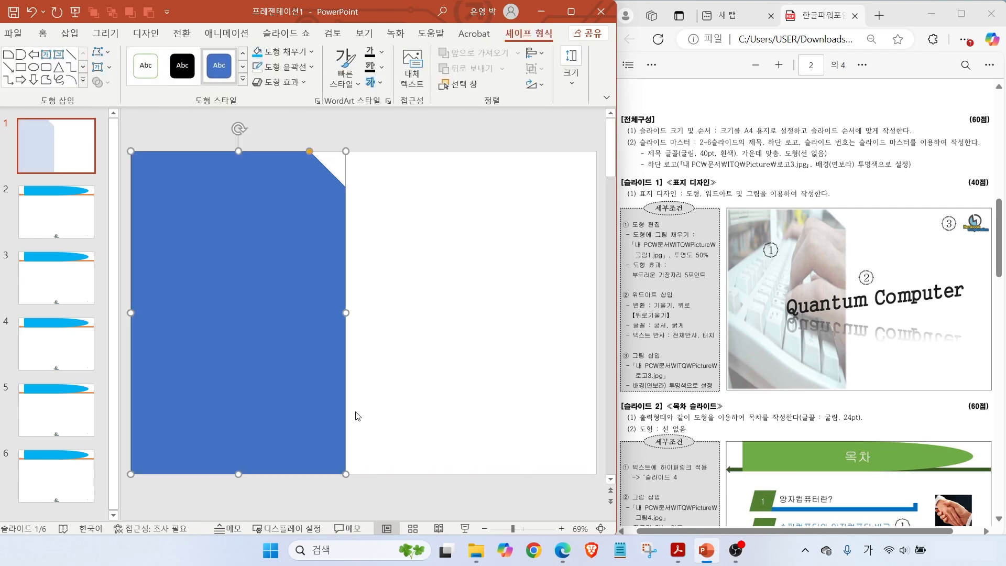
Fill the snipped rectangle with the picture 그림1.jpg from the 문서 > ITQ > Picture folder
mouse_move(690, 207)
left_mouse_down()
mouse_move(669, 230)
mouse_move(702, 242)
left_mouse_up()
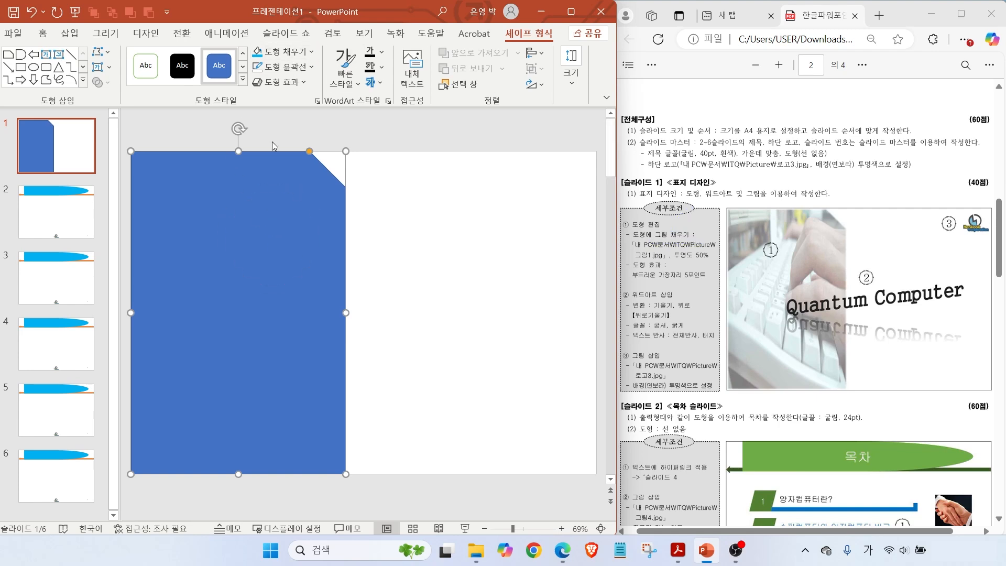
left_click(274, 52)
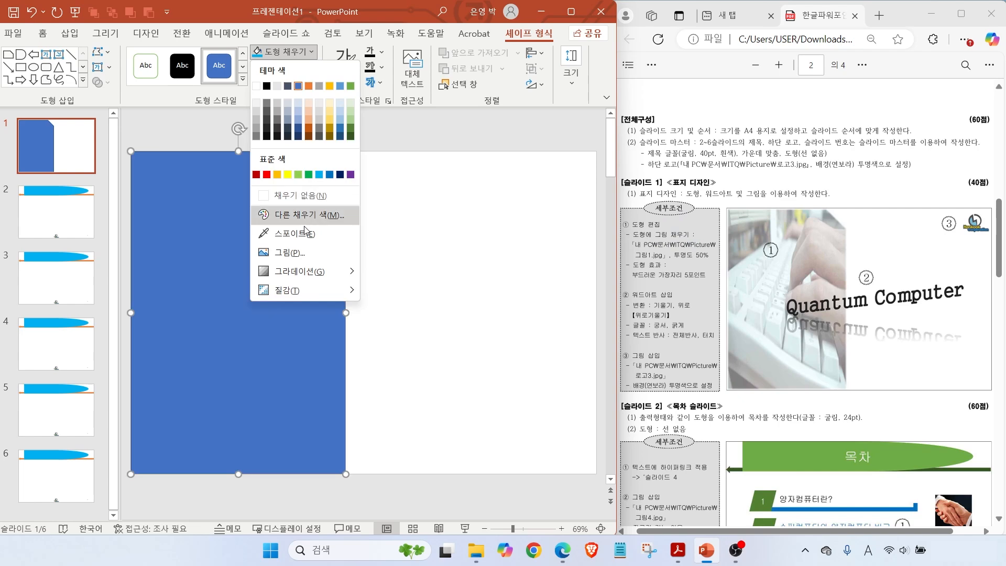
left_click(300, 257)
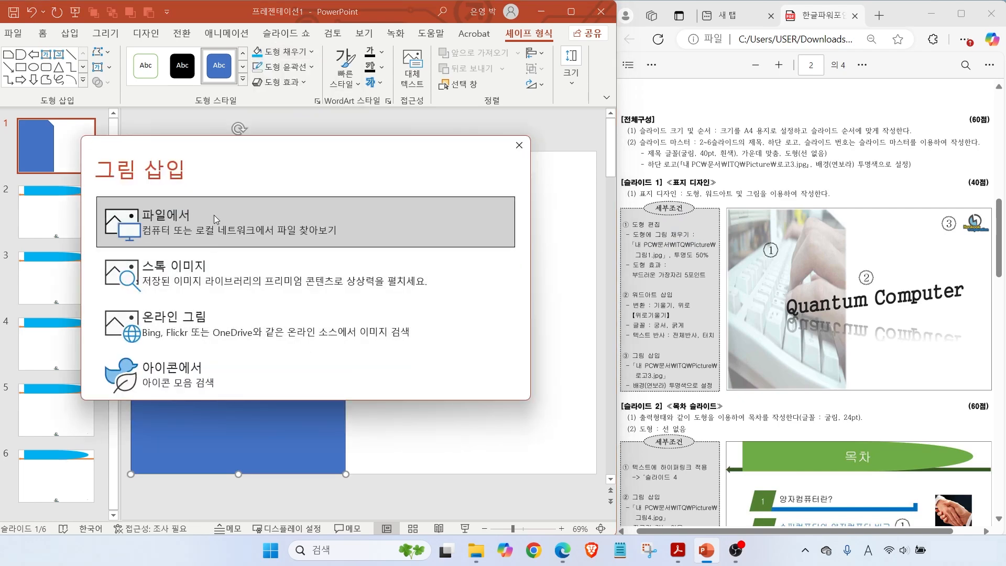
left_click(214, 218)
left_click(194, 131)
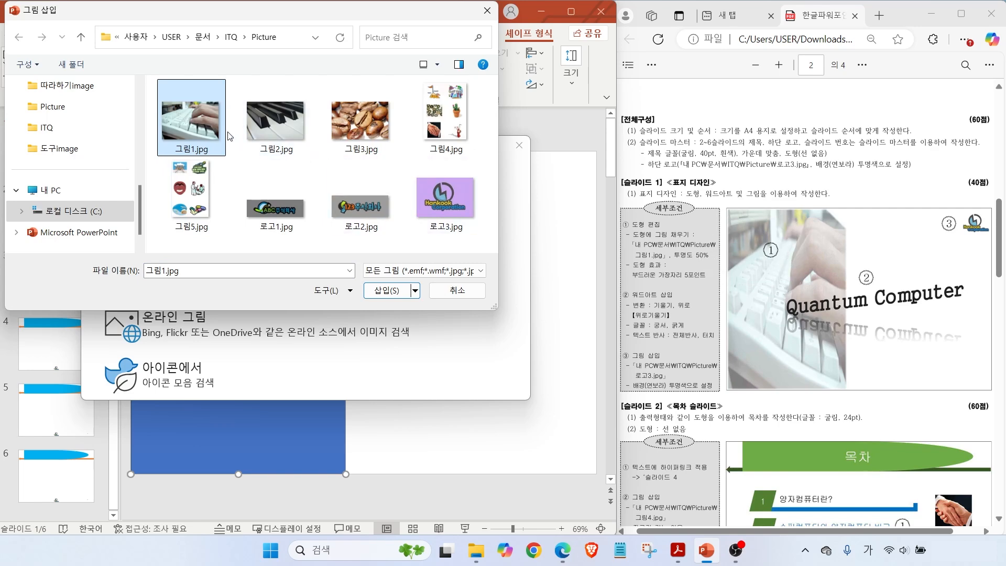
left_click(385, 292)
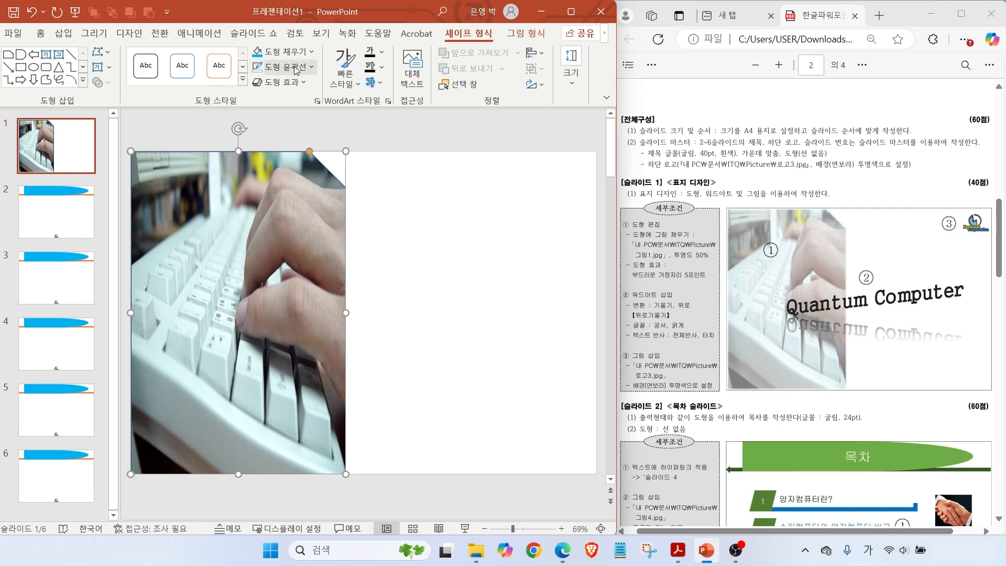
Apply a 5-point soft edge effect to the picture-filled shape
left_click(291, 83)
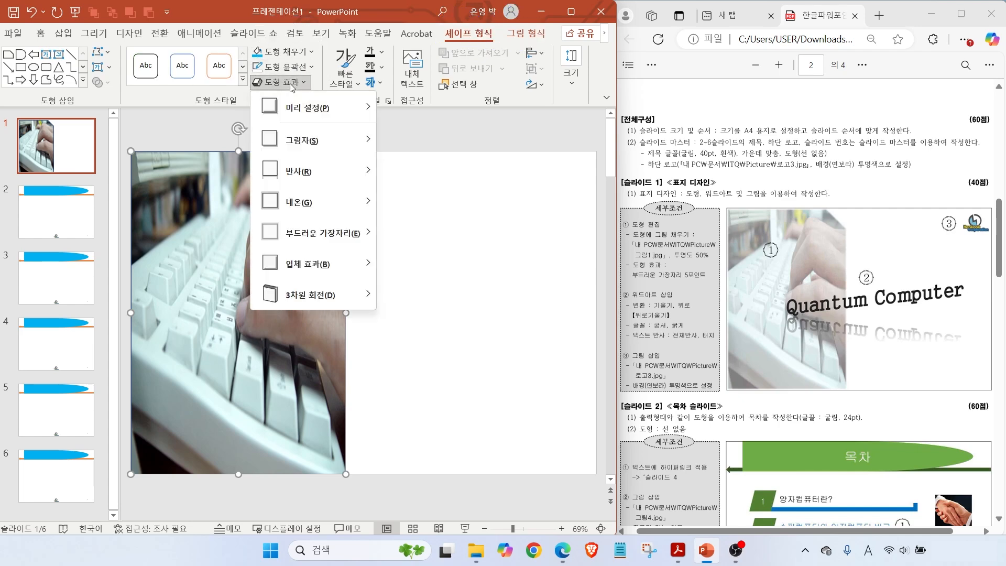
left_click(341, 232)
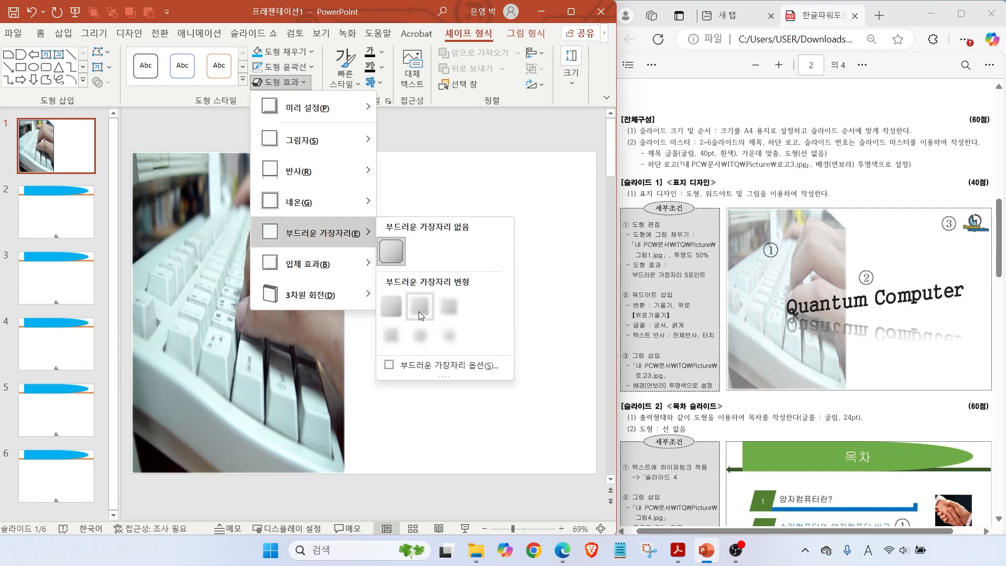
left_click(446, 309)
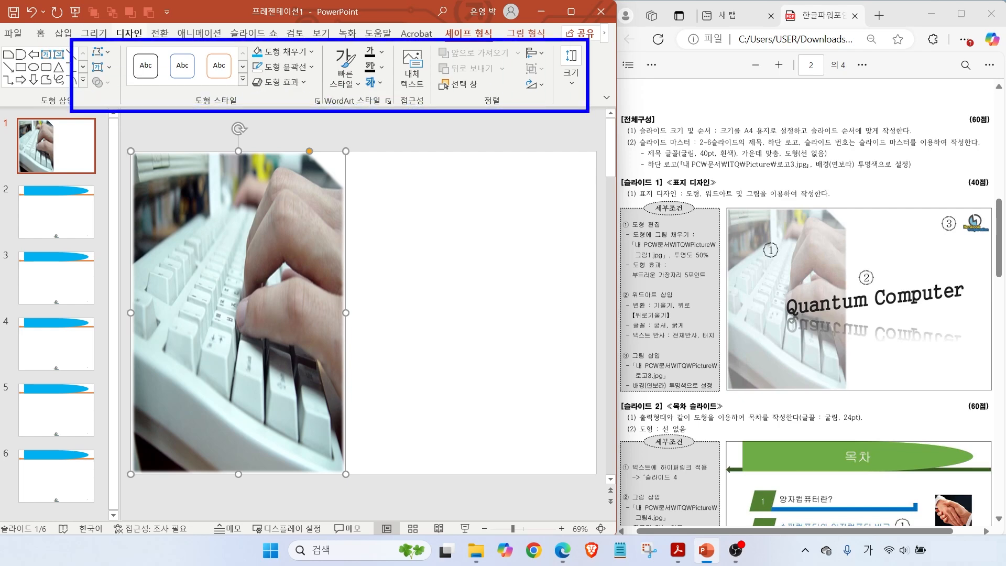
Set the transparency of the snipped shape's picture fill to 50%
right_click(290, 243)
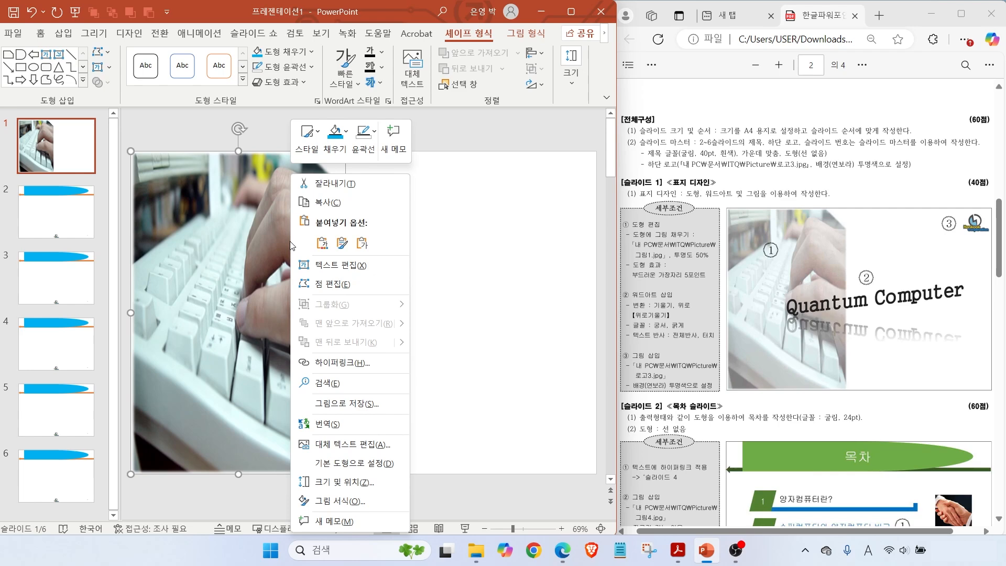
left_click(345, 500)
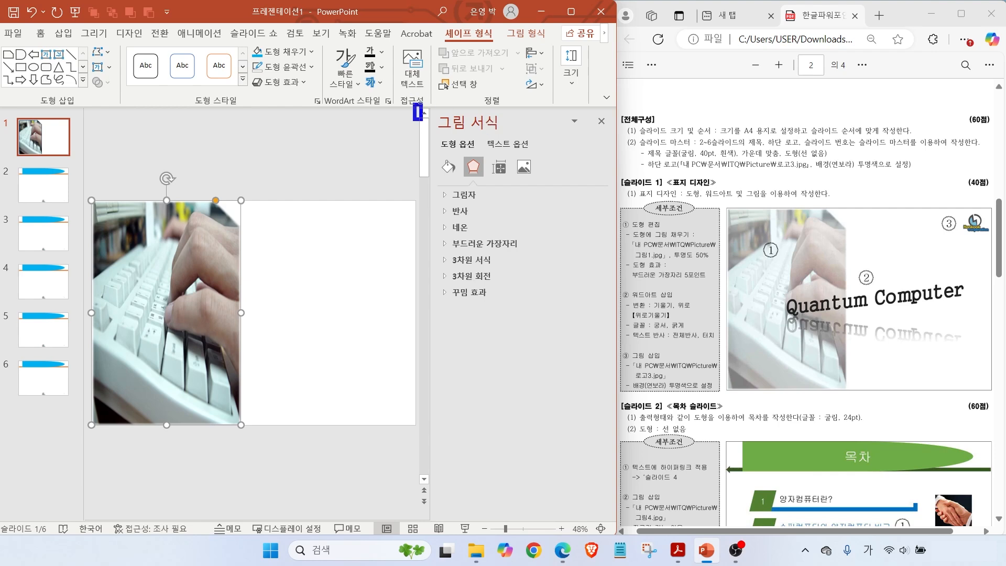
left_click_drag(421, 119, 617, 523)
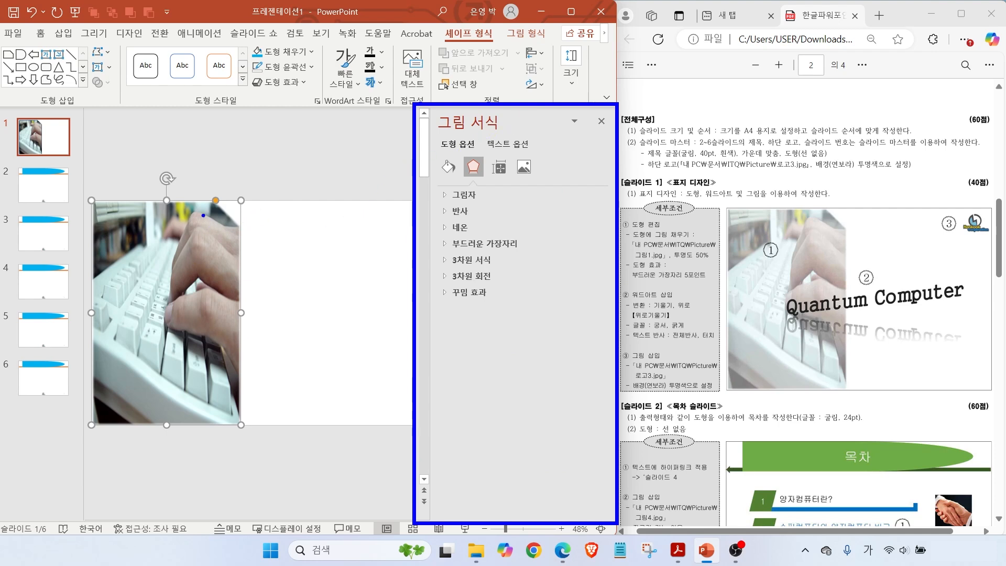
key("Escape")
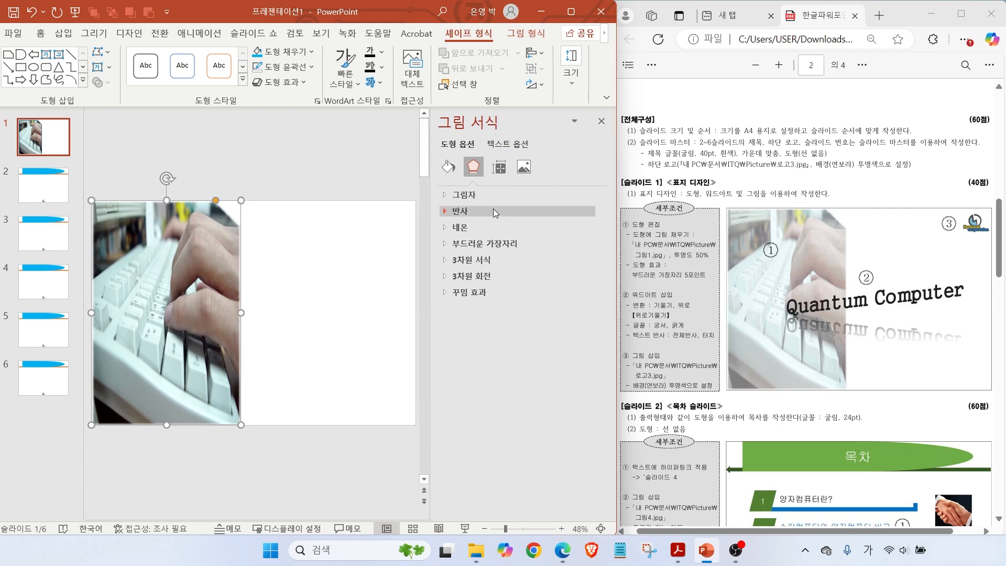
left_click(448, 167)
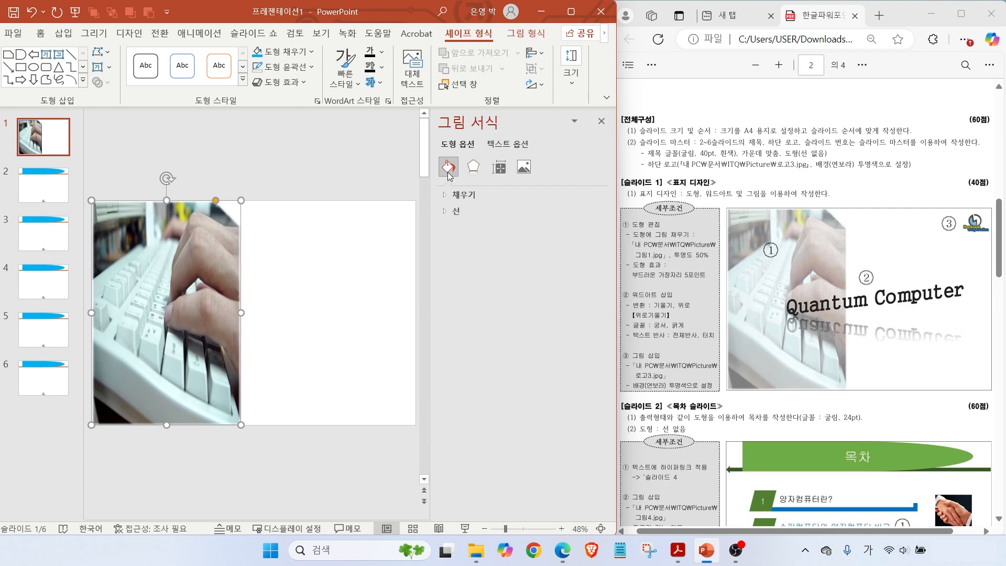
left_click(447, 195)
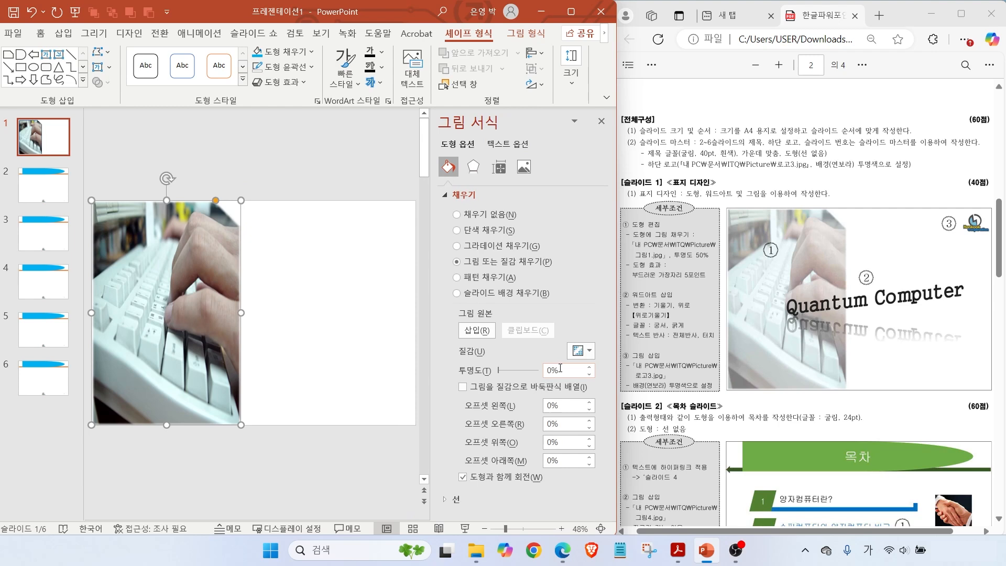
left_click_drag(560, 368, 529, 371)
type("50")
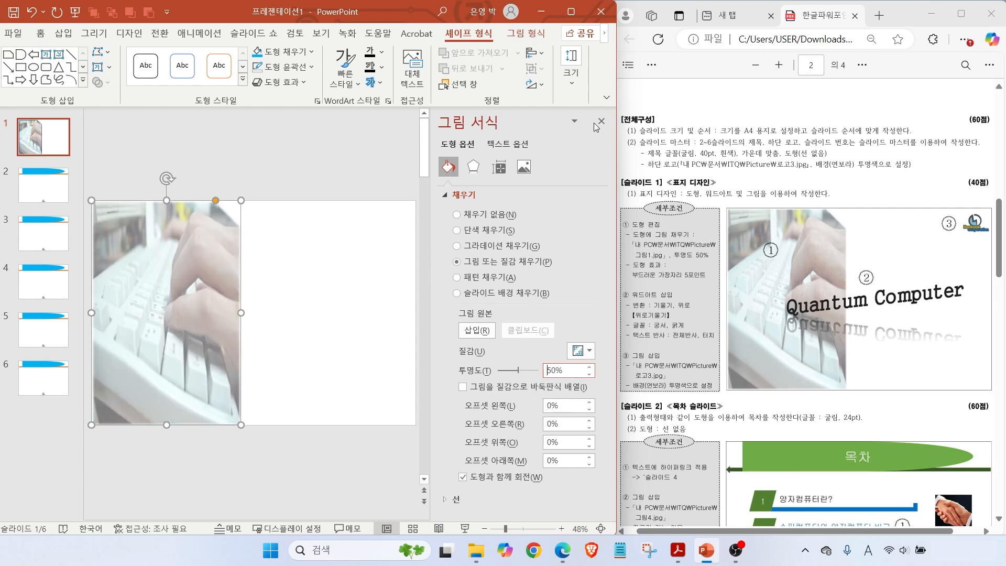
left_click_drag(650, 39, 966, 505)
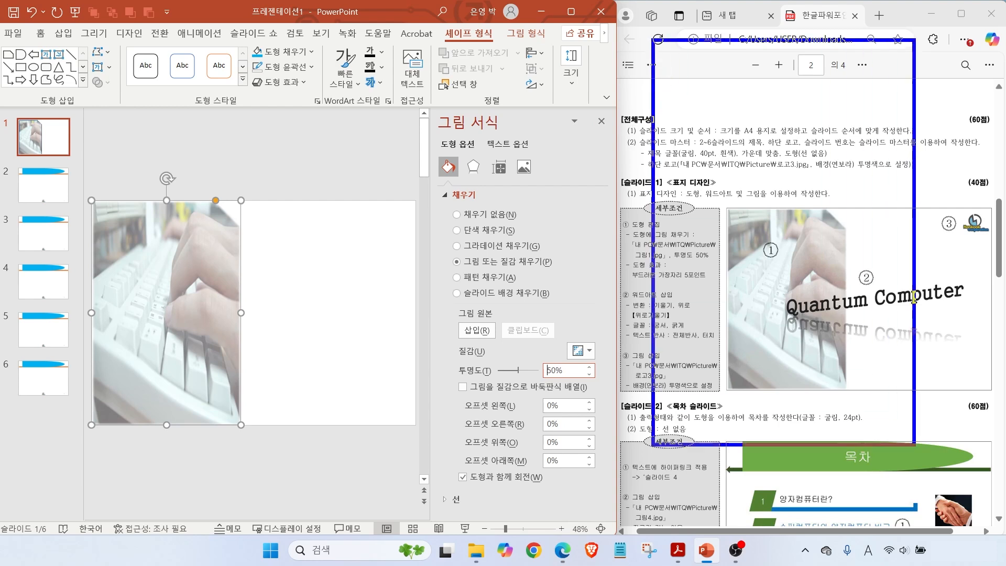
left_click_drag(614, 89, 576, 121)
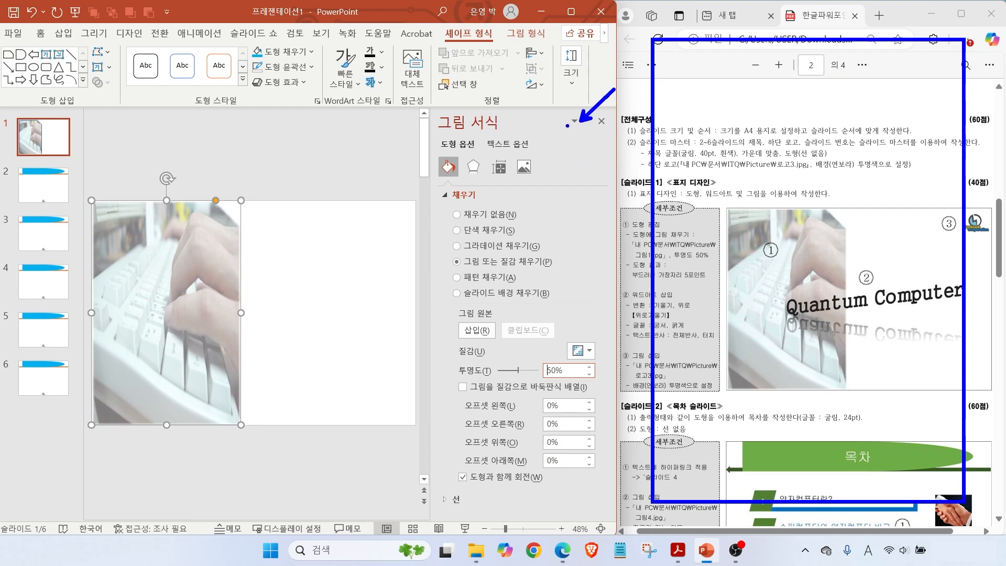
key("Escape")
key("ctrl")
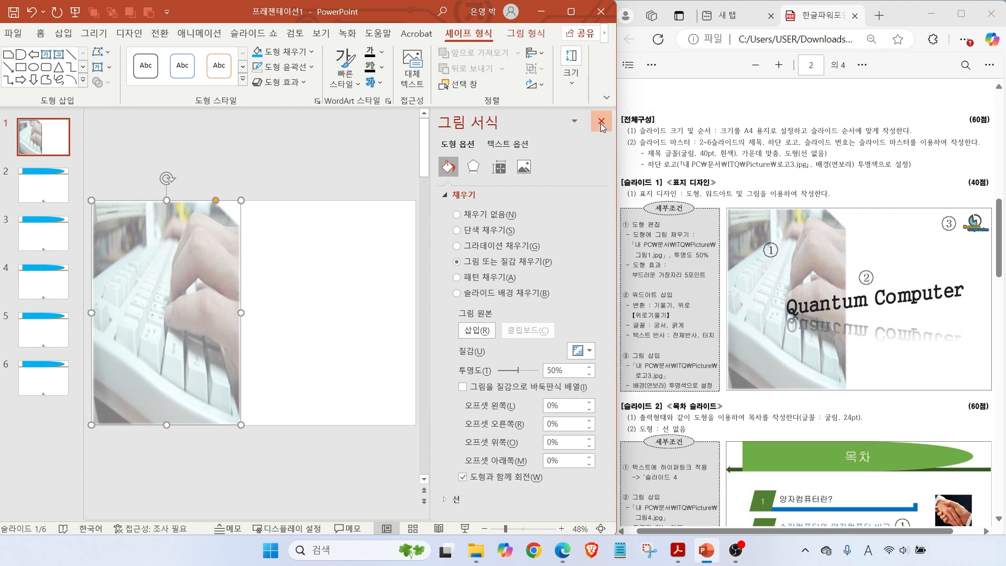
left_click(602, 123)
Insert a WordArt in the first plain black style on slide 1 with the text "Quantum Computer"
key("ctrl+2")
left_click_drag(664, 290, 697, 264)
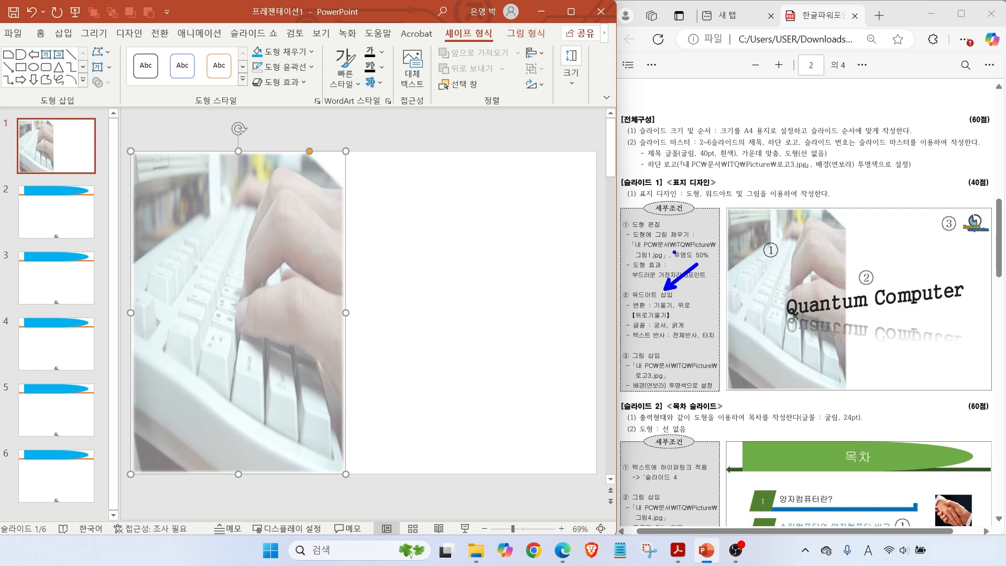
key("Escape")
left_click(64, 33)
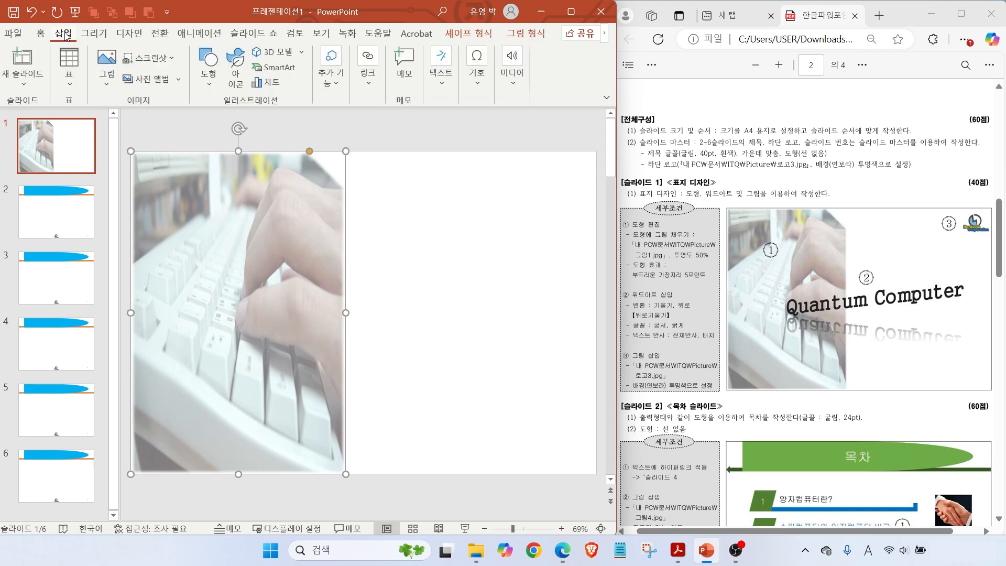
left_click(446, 87)
left_click(493, 135)
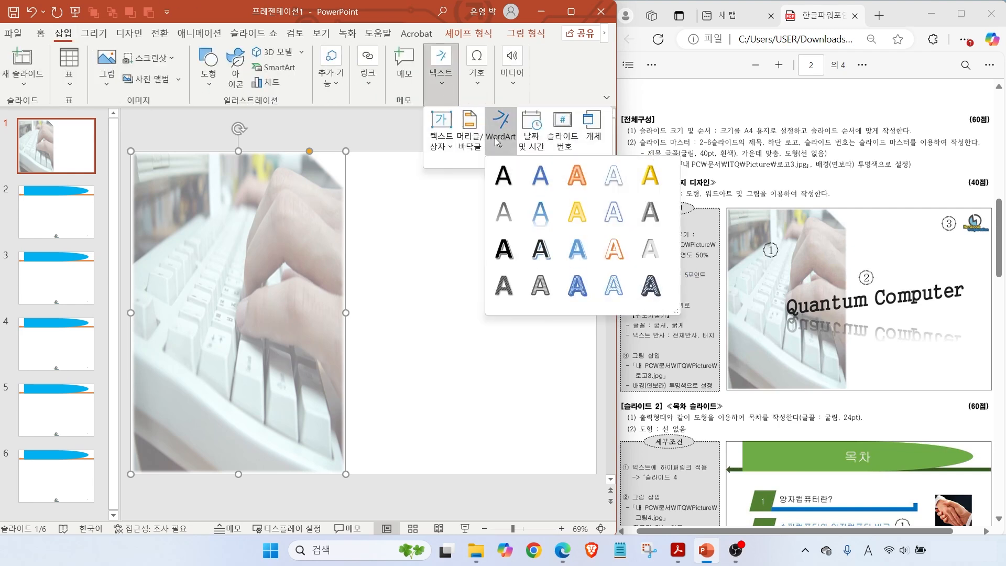
left_click(500, 176)
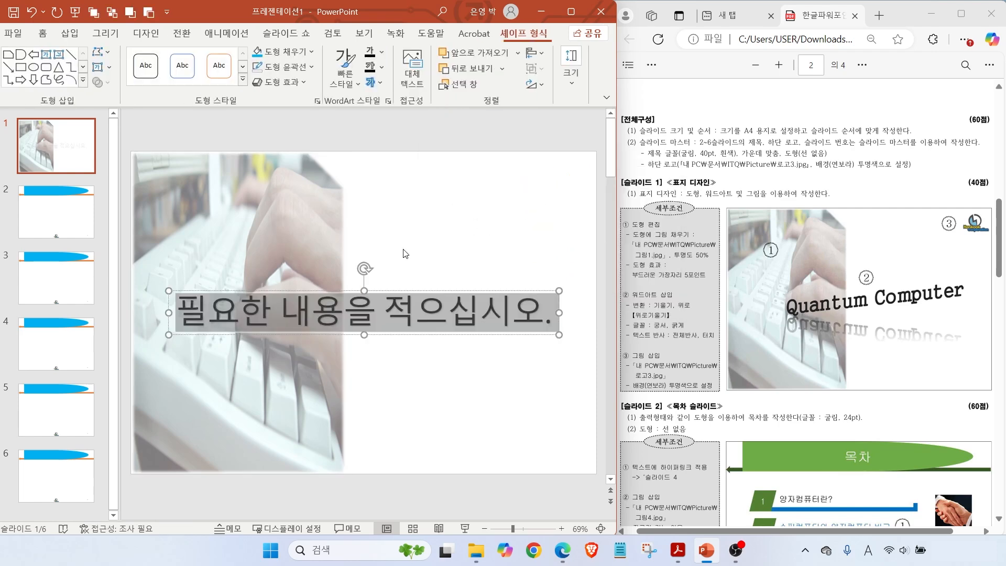
type("q")
key("BackSpace")
type("Quantum Computer")
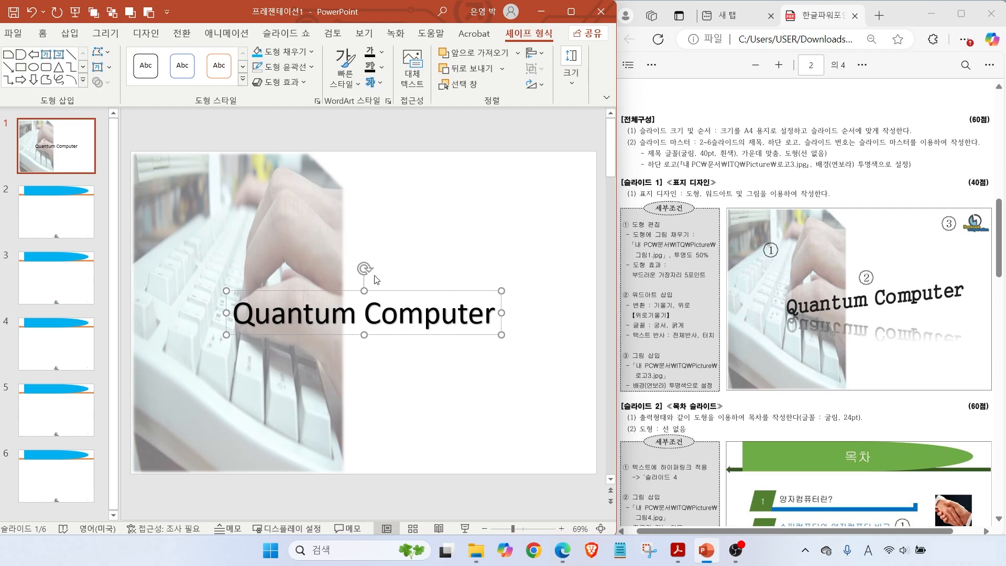
Format the WordArt text in bold 궁서 and remove its text shadow
left_click_drag(673, 298, 701, 275)
key("Escape")
left_click_drag(235, 315, 497, 315)
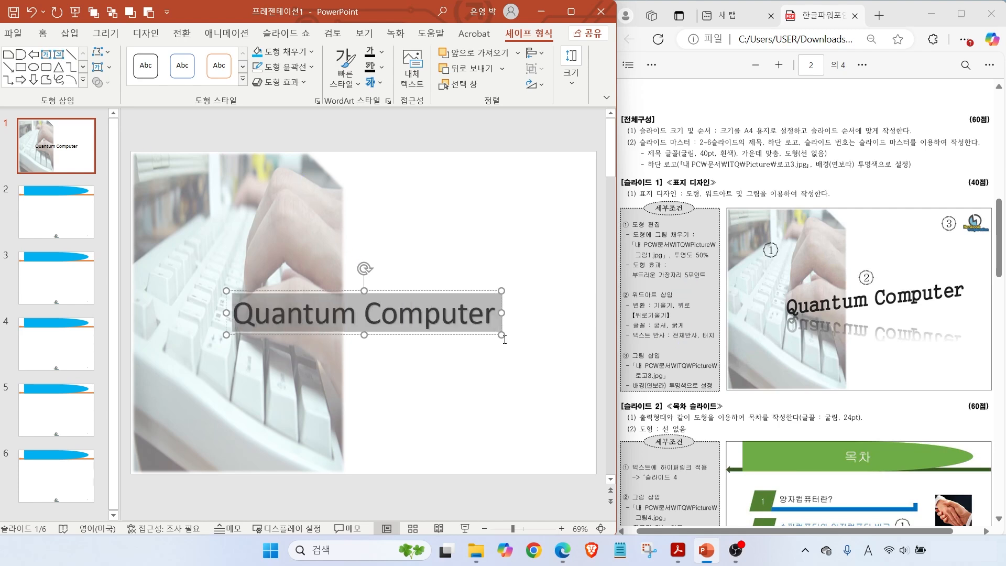
left_click(43, 34)
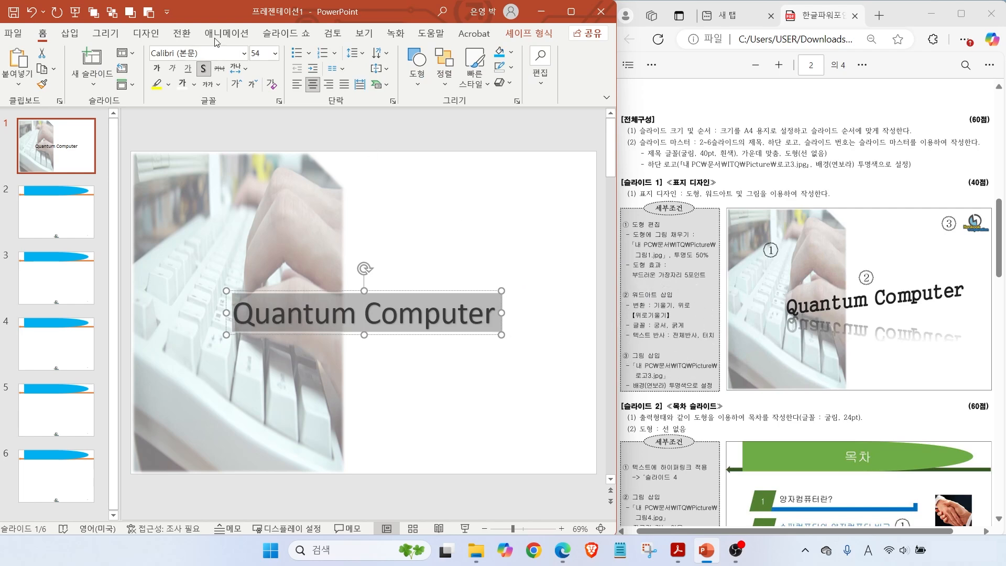
left_click(244, 53)
scroll(321, 401, "down", 15)
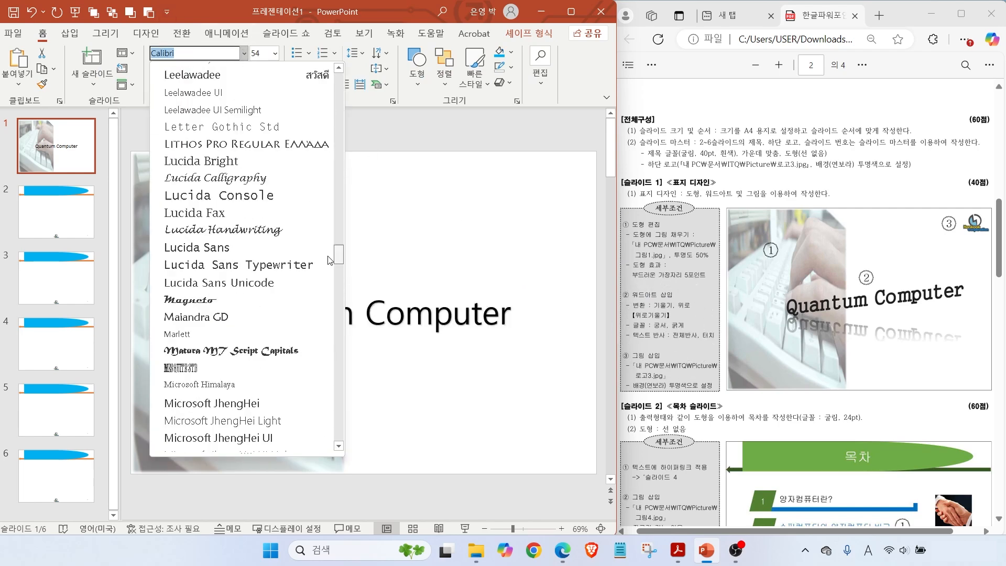
left_click(178, 164)
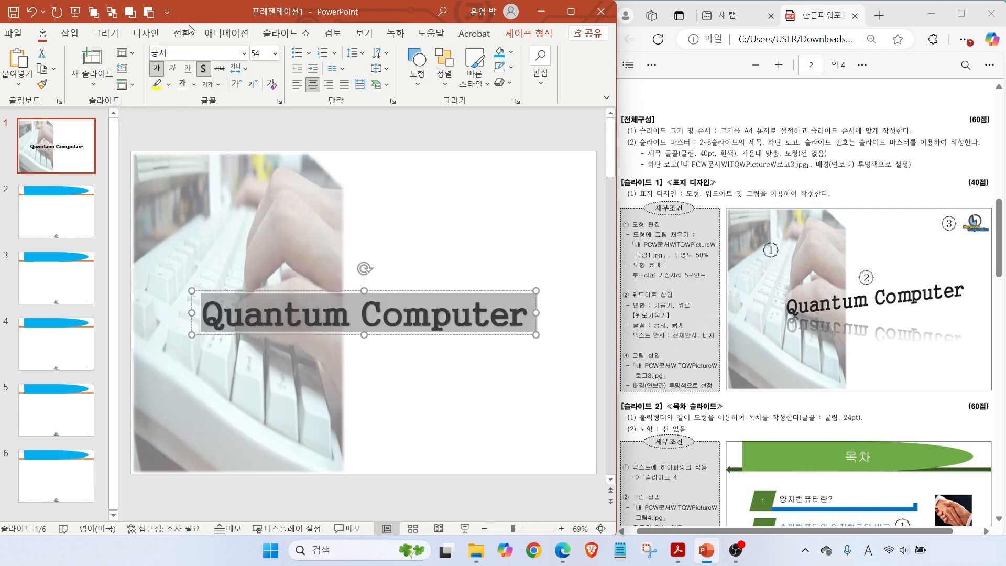
left_click(201, 71)
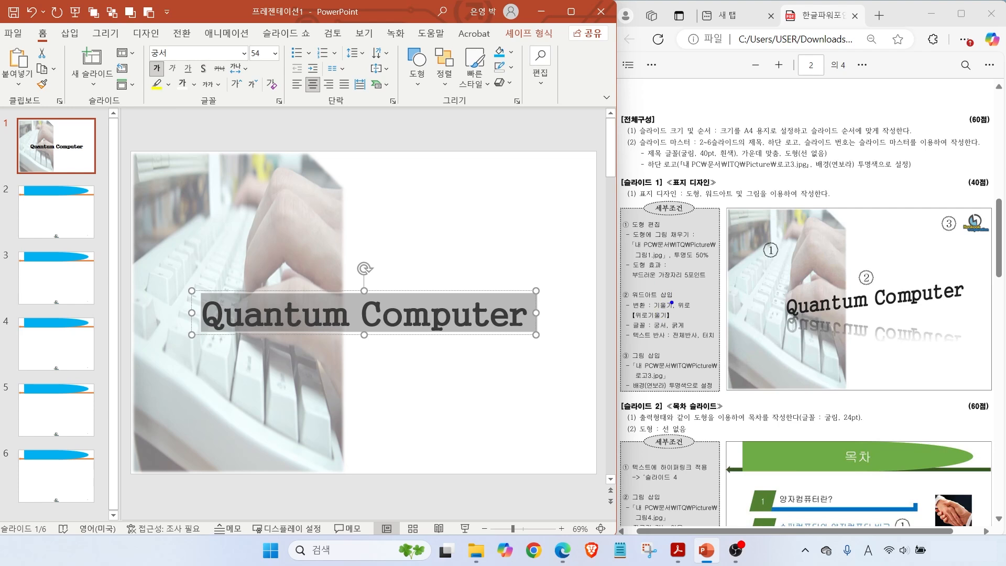
Apply the upward slant (위로 기울기) transform to the WordArt text
left_click_drag(670, 296, 704, 273)
mouse_move(540, 52)
left_mouse_down()
mouse_move(500, 40)
mouse_move(541, 36)
left_mouse_up()
left_click(529, 33)
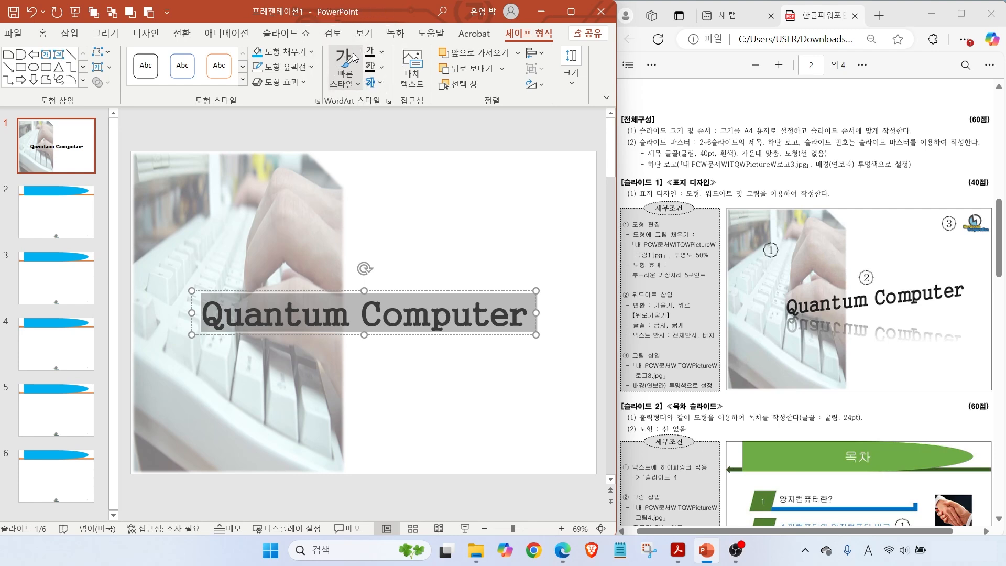
left_click(381, 84)
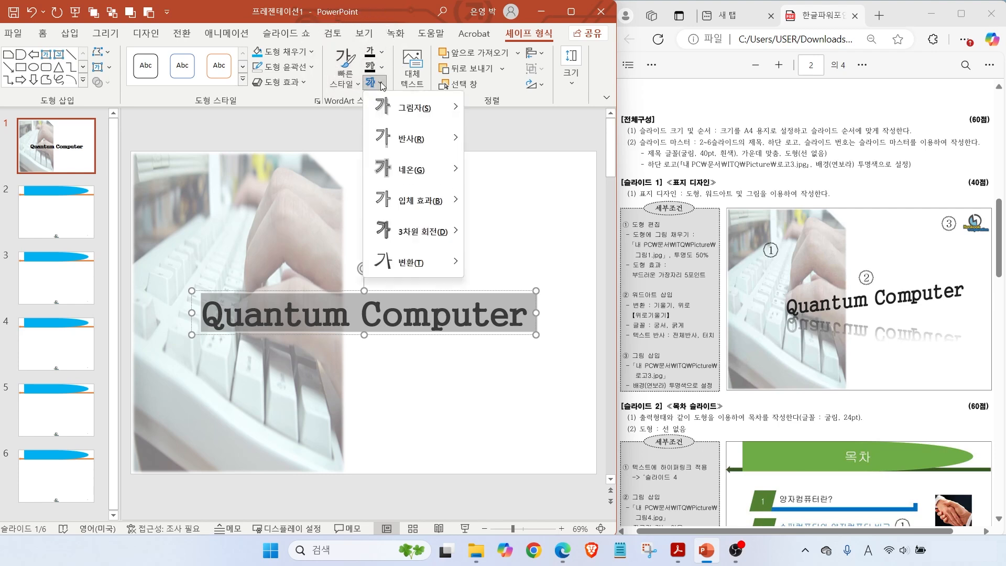
mouse_move(407, 262)
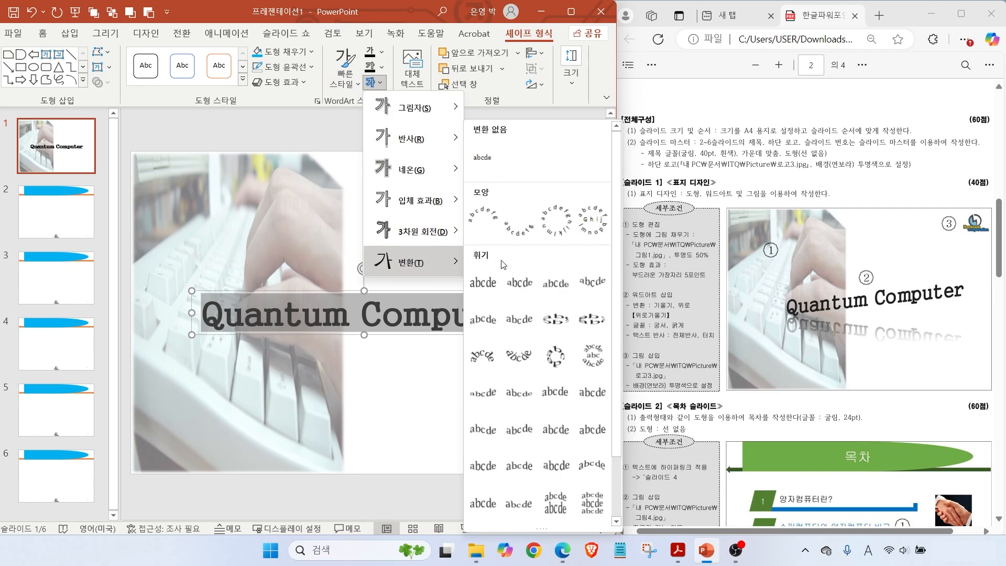
scroll(531, 303, "down", 3)
left_click(531, 302)
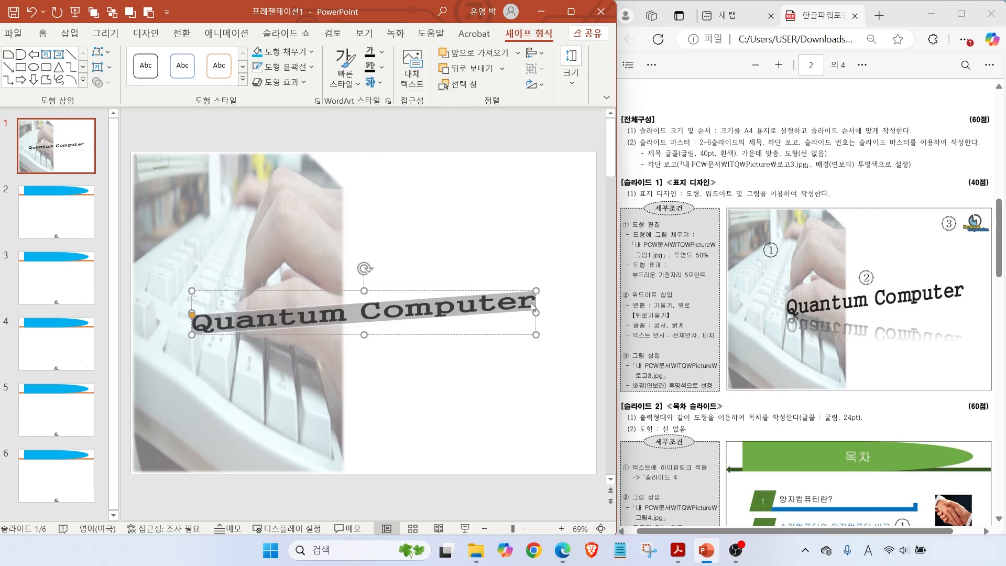
Resize the WordArt to be taller, spanning from the middle of the picture-filled shape to near the slide's right edge
left_click_drag(535, 290, 553, 258)
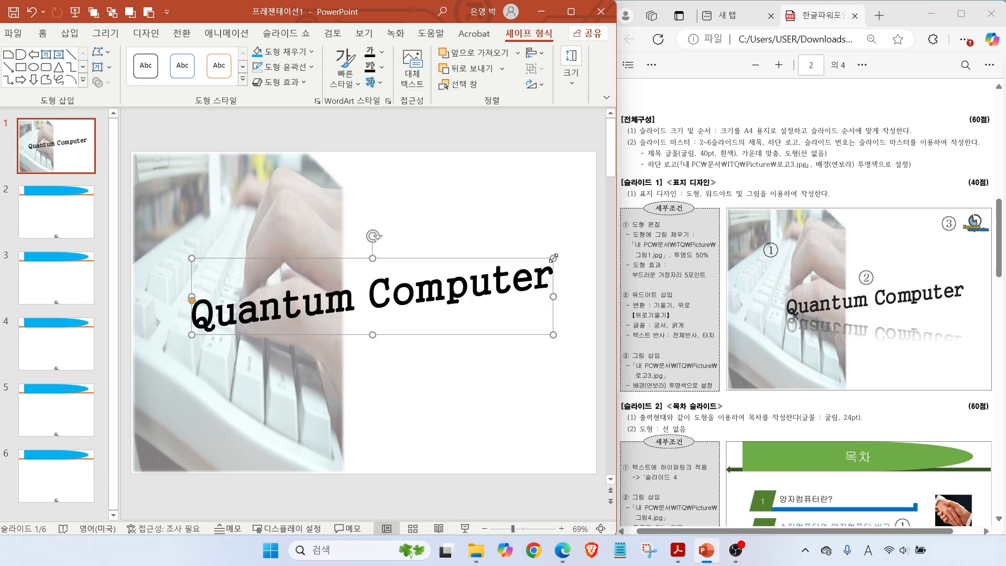
left_click_drag(553, 296, 577, 296)
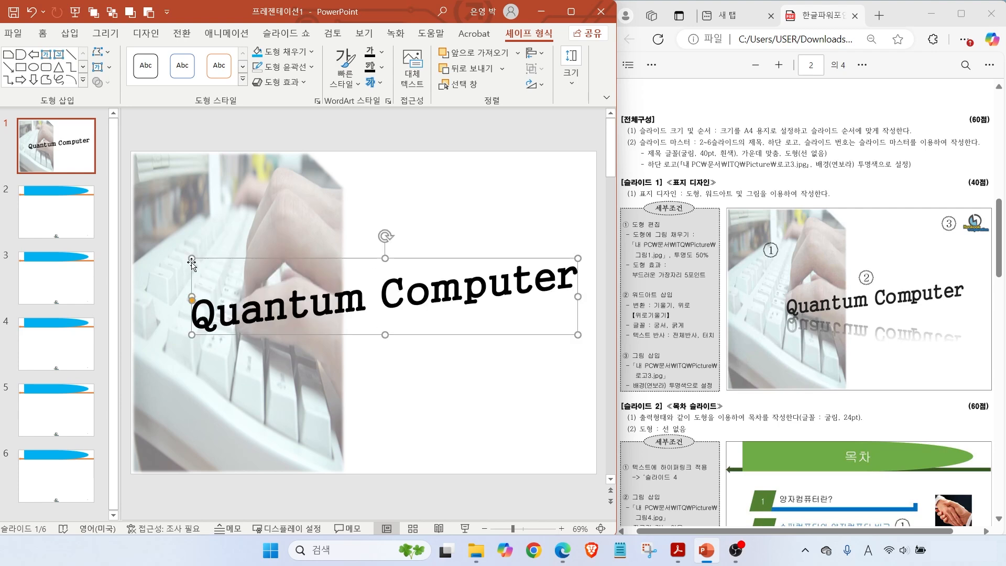
left_click_drag(191, 260, 244, 273)
Apply the full, touching reflection (전체 반사, 터치) to the WordArt text
left_click_drag(719, 294, 682, 327)
left_click_drag(628, 344, 721, 344)
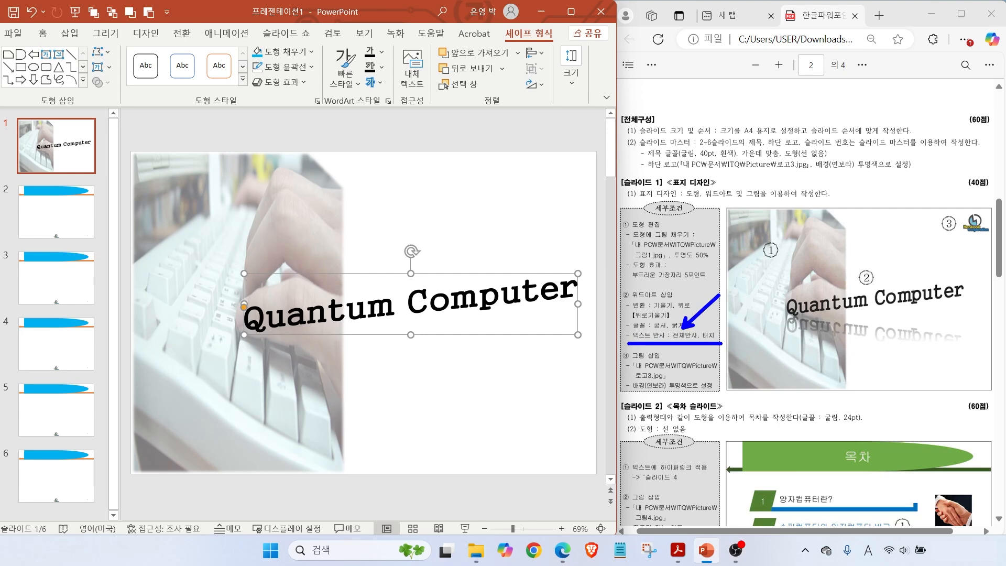
left_click(377, 82)
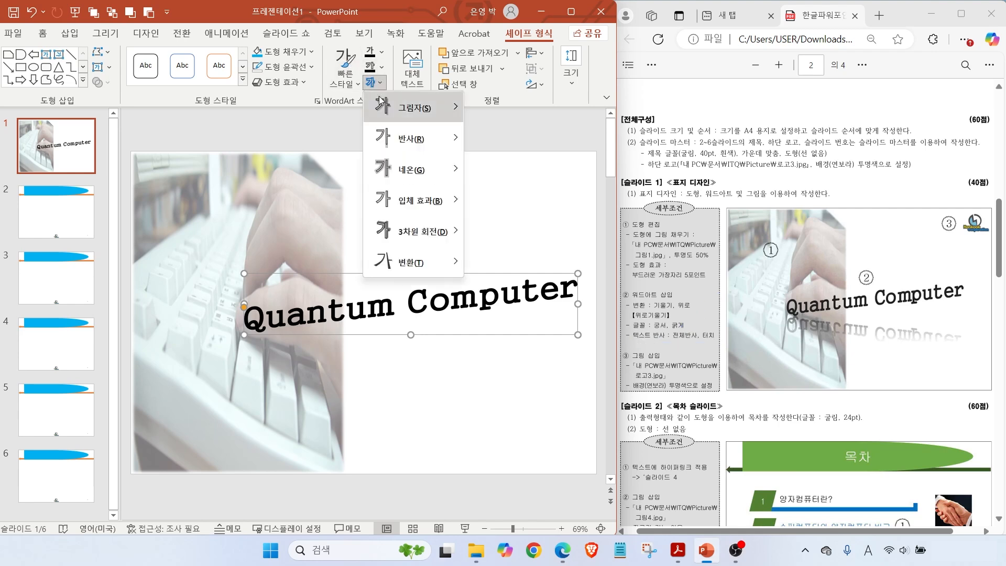
mouse_move(411, 143)
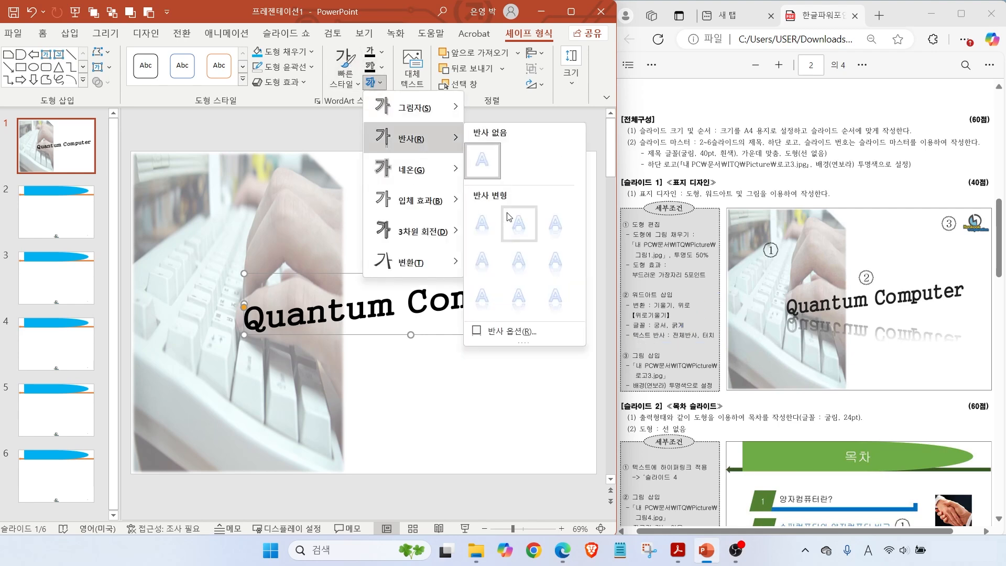
left_click(557, 224)
key("Escape")
Insert 로고3.jpg from the 문서 > ITQ > Picture folder, shrunk to about 2.32 × 3.36 cm in the slide's upper-right corner
left_click_drag(630, 354, 604, 316)
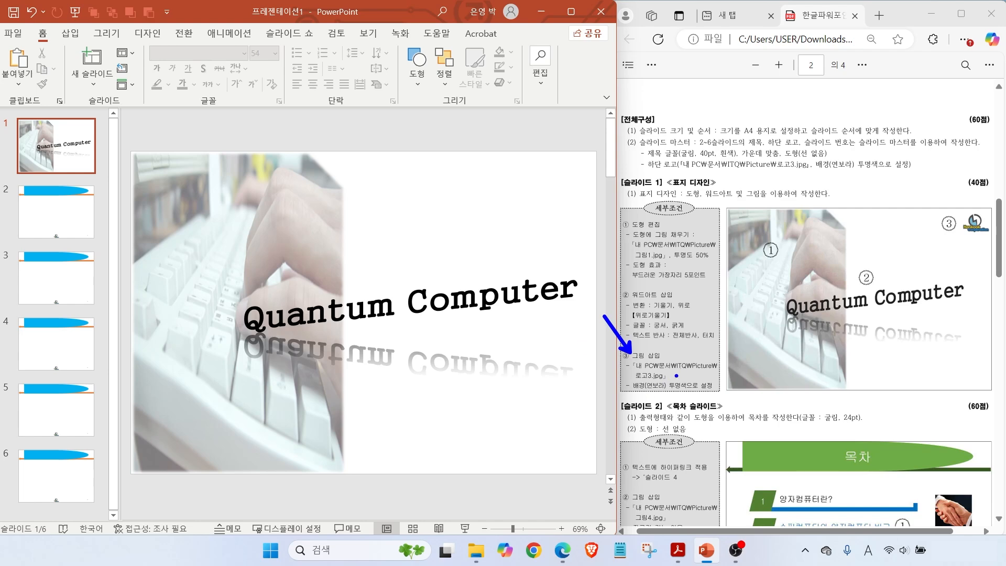
left_click_drag(669, 385, 666, 366)
mouse_move(993, 234)
left_mouse_down()
mouse_move(954, 198)
mouse_move(985, 226)
left_mouse_up()
key("Escape")
left_click(68, 36)
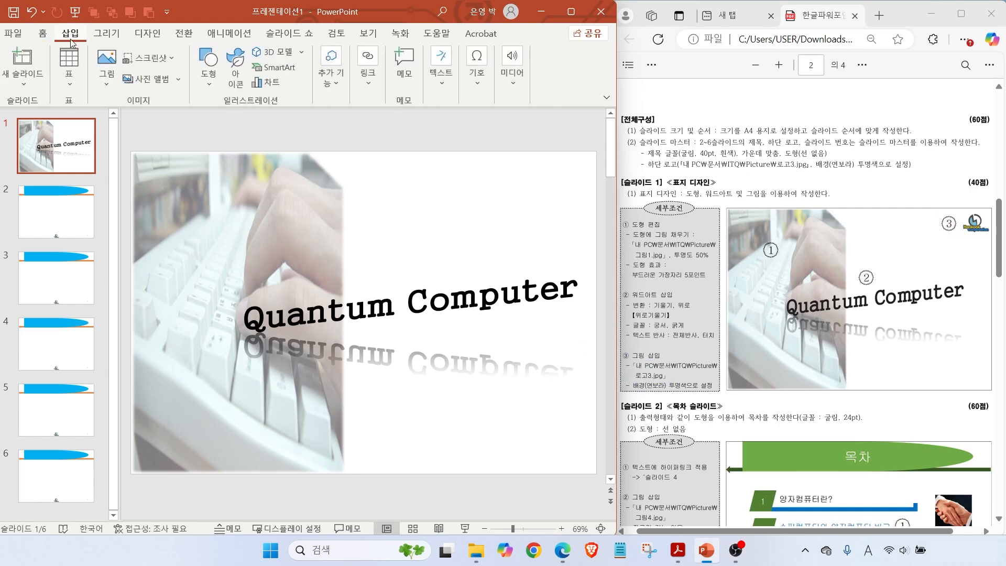
left_click(99, 63)
left_click(140, 124)
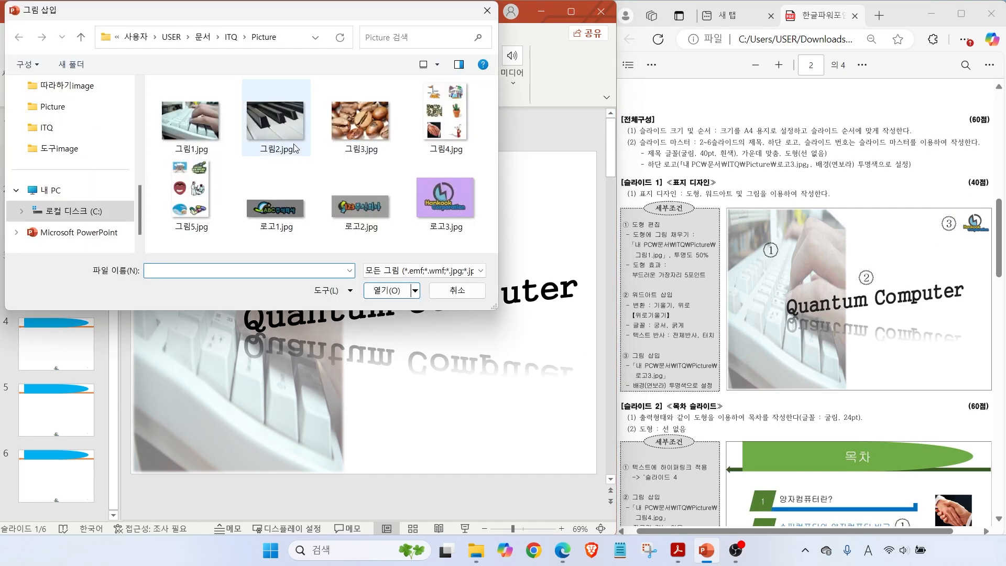
left_click(439, 220)
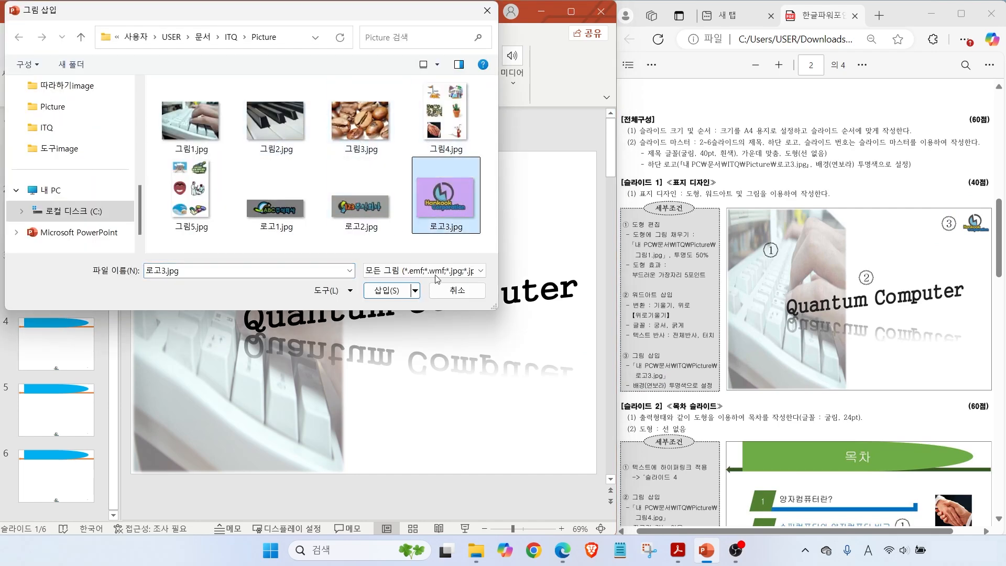
left_click(388, 290)
left_click_drag(368, 336, 506, 203)
left_click_drag(418, 273, 539, 191)
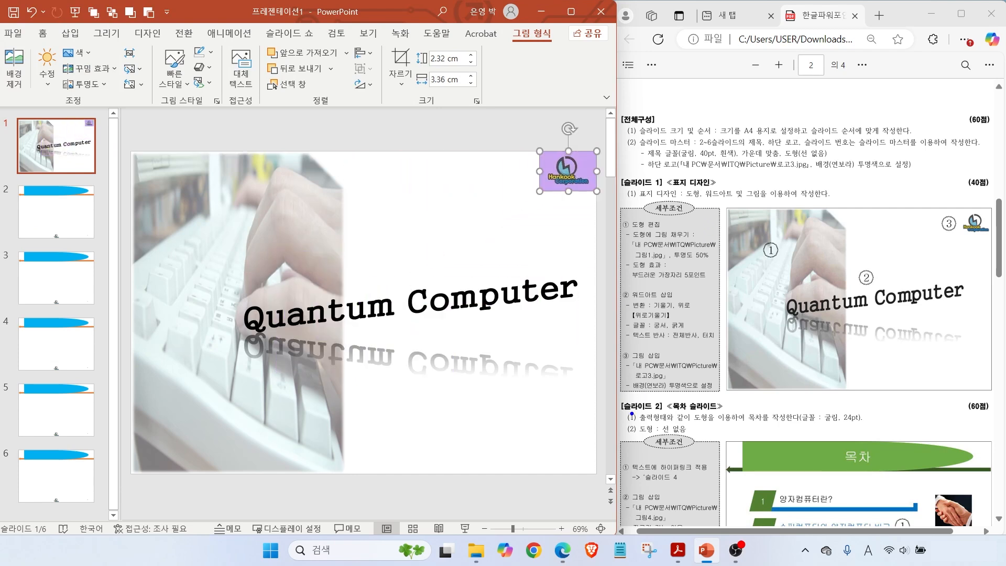
left_click_drag(650, 393, 676, 428)
left_click_drag(628, 395, 717, 394)
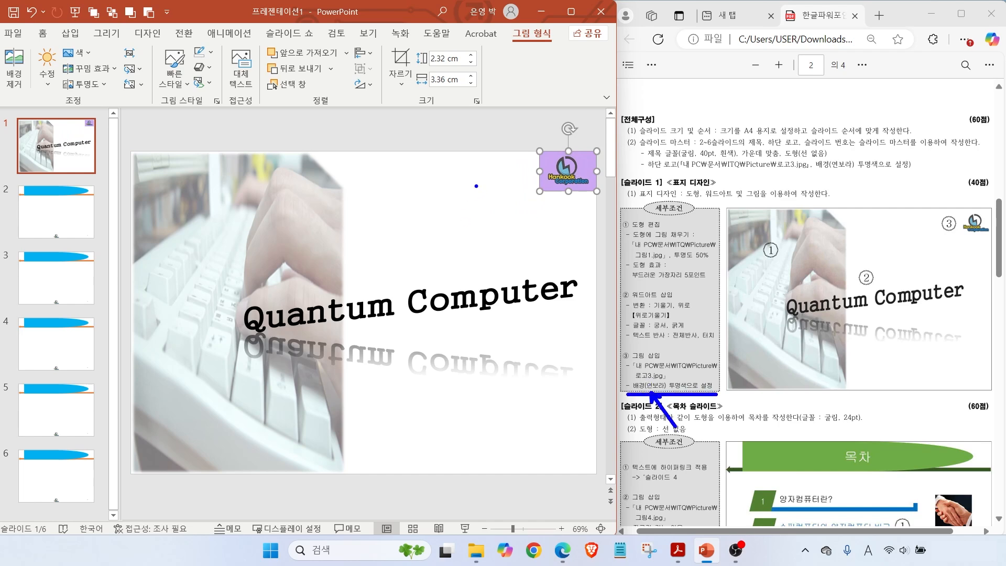
Make the light purple background of the logo picture on slide 1 transparent with 투명한 색 설정
mouse_move(579, 213)
left_mouse_down()
mouse_move(529, 176)
mouse_move(597, 198)
left_mouse_up()
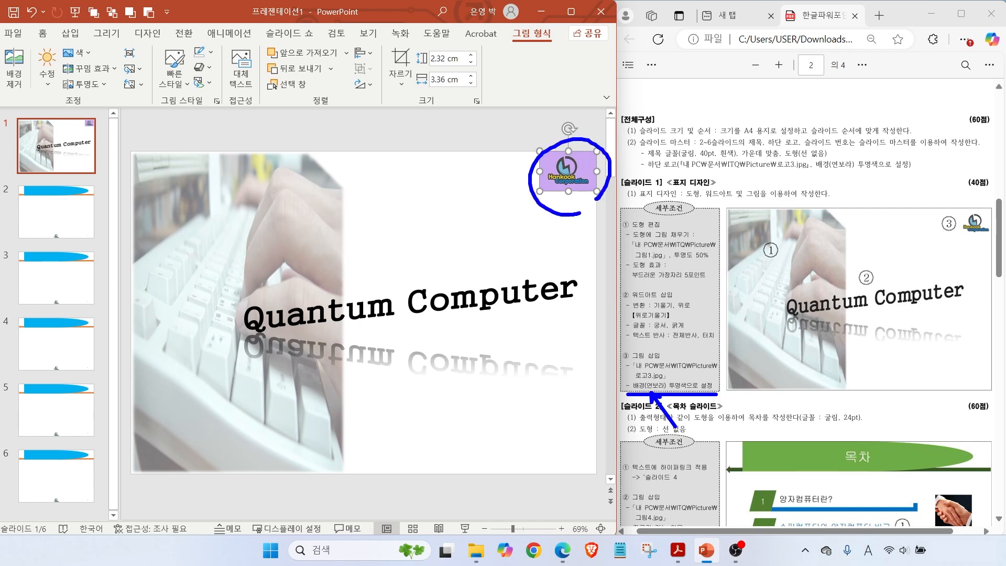
mouse_move(561, 52)
left_mouse_down()
mouse_move(550, 11)
mouse_move(560, 53)
left_mouse_up()
key("Escape")
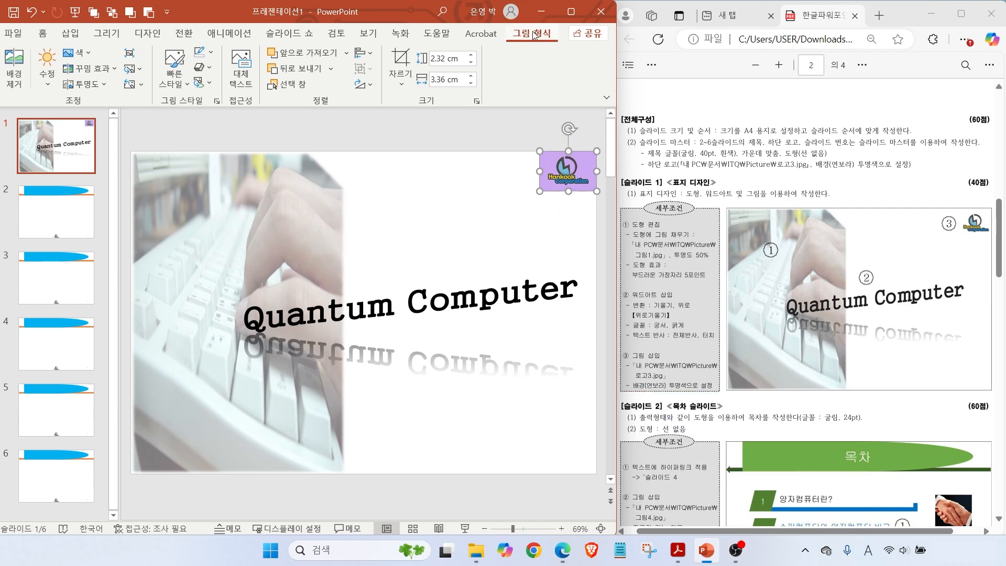
left_click(79, 53)
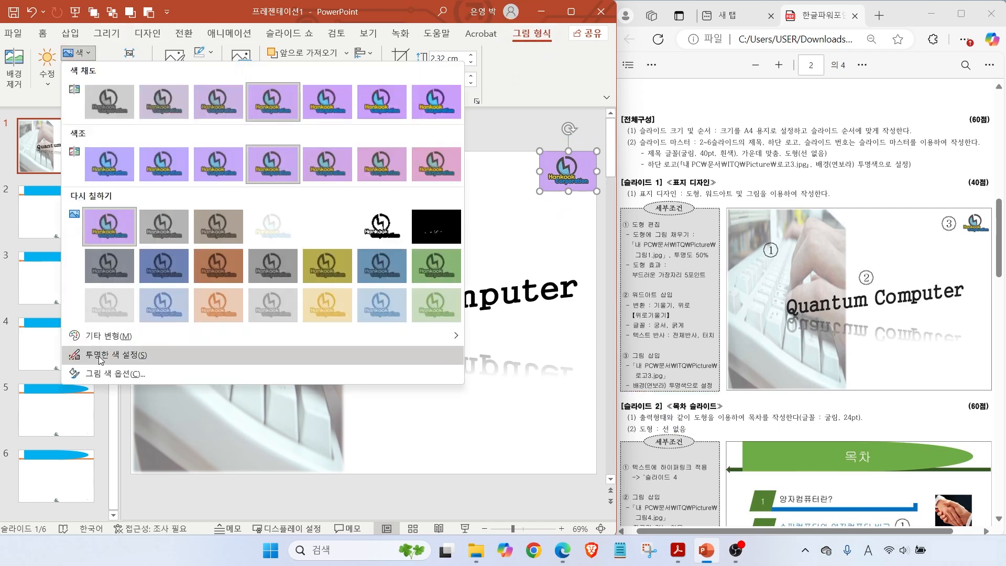
left_click(115, 355)
left_click(551, 158)
left_click(475, 170)
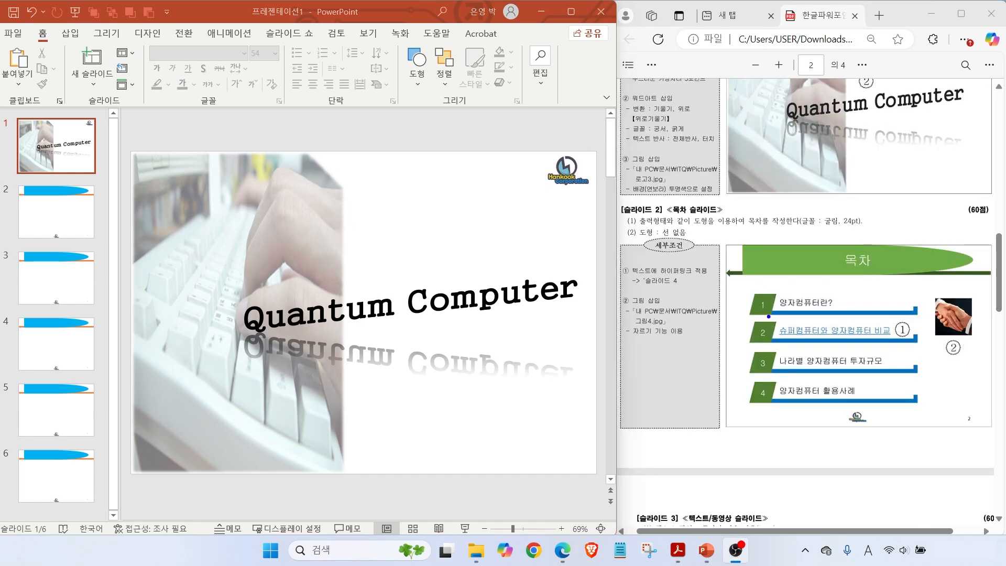
Enter the title 목차 in the title shape of slide 2
left_click_drag(649, 197, 744, 221)
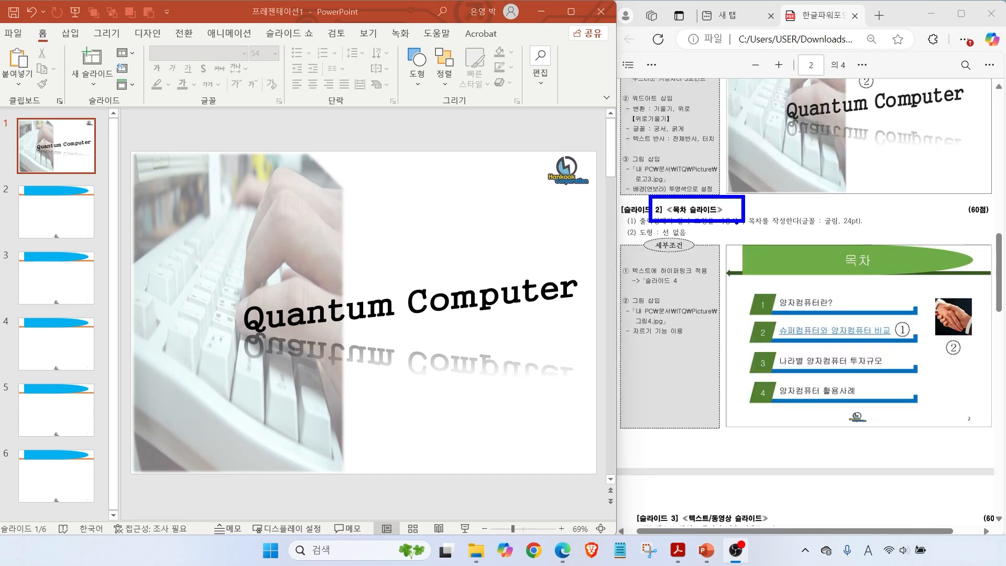
key("Escape")
left_click(58, 228)
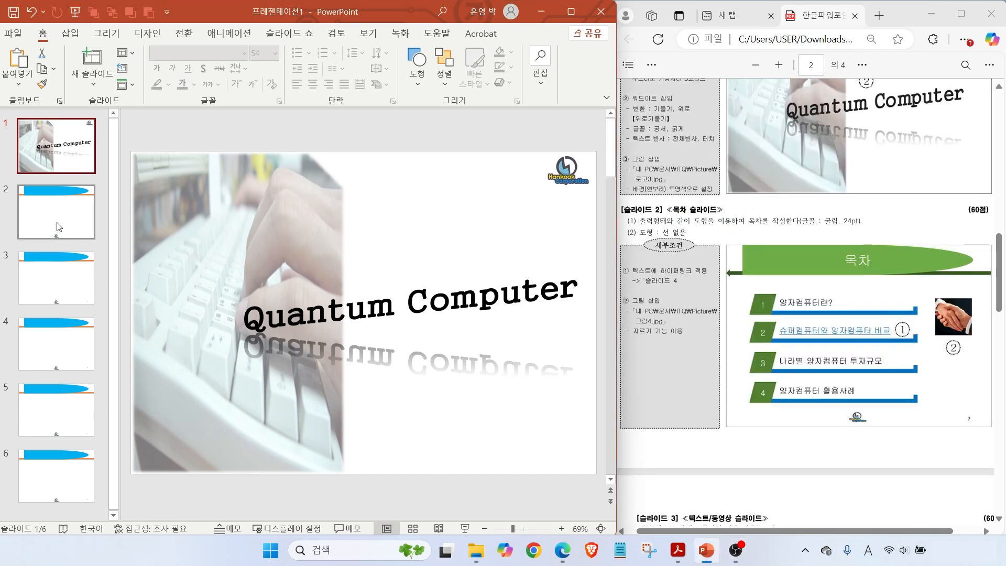
left_click(84, 209)
left_click(304, 191)
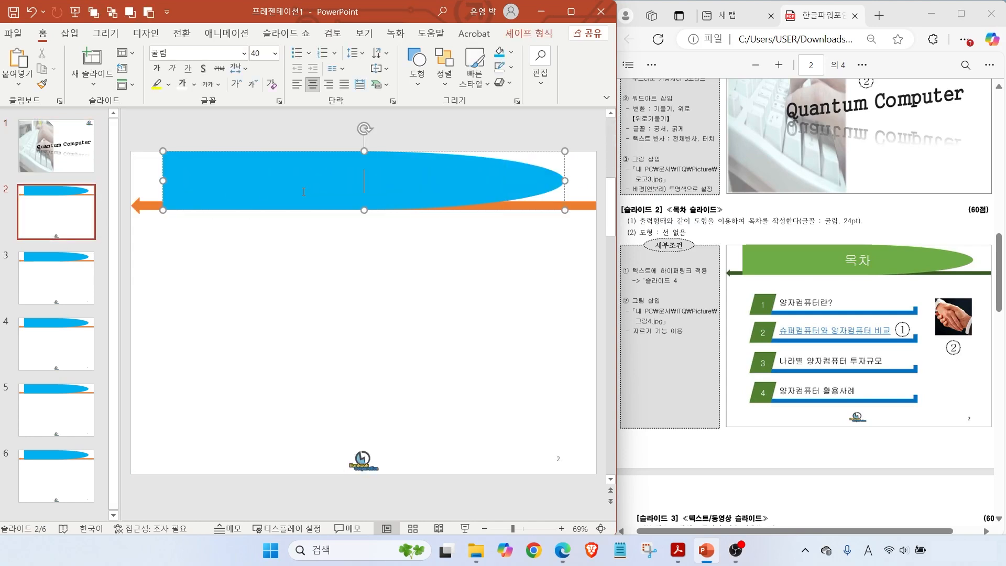
type("목차")
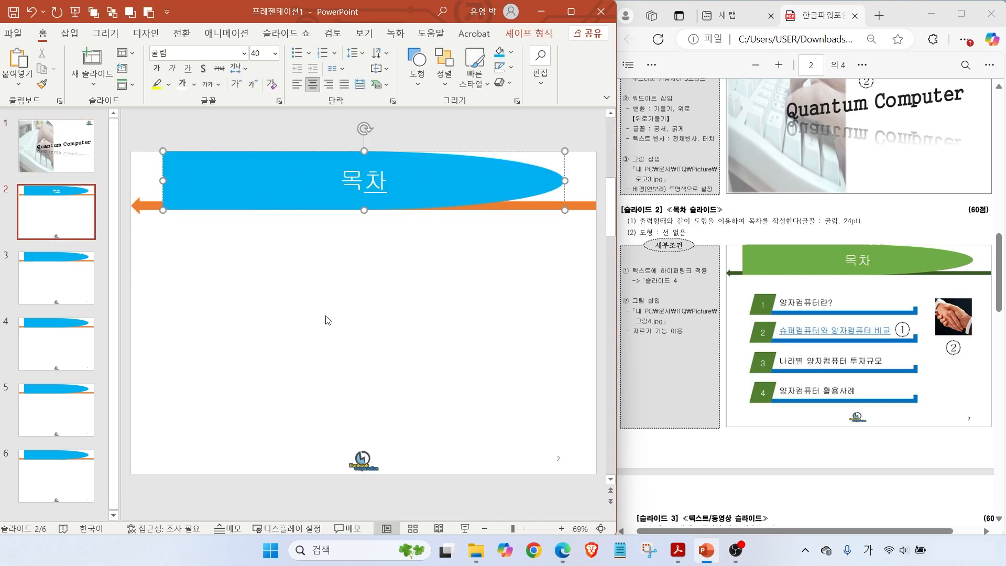
left_click(327, 319)
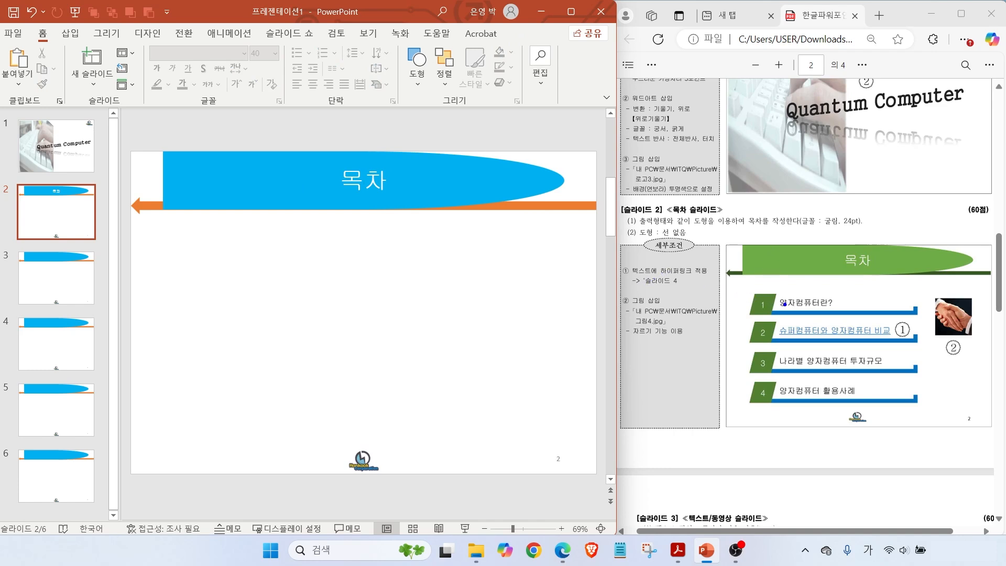
Draw a long, thin L-shape as an underline bar beneath the 목차 title on slide 2 and remove its outline
mouse_move(739, 282)
left_mouse_down()
mouse_move(794, 313)
mouse_move(930, 324)
left_mouse_up()
left_click_drag(865, 298, 882, 342)
key("Escape")
left_click(70, 33)
left_click(208, 70)
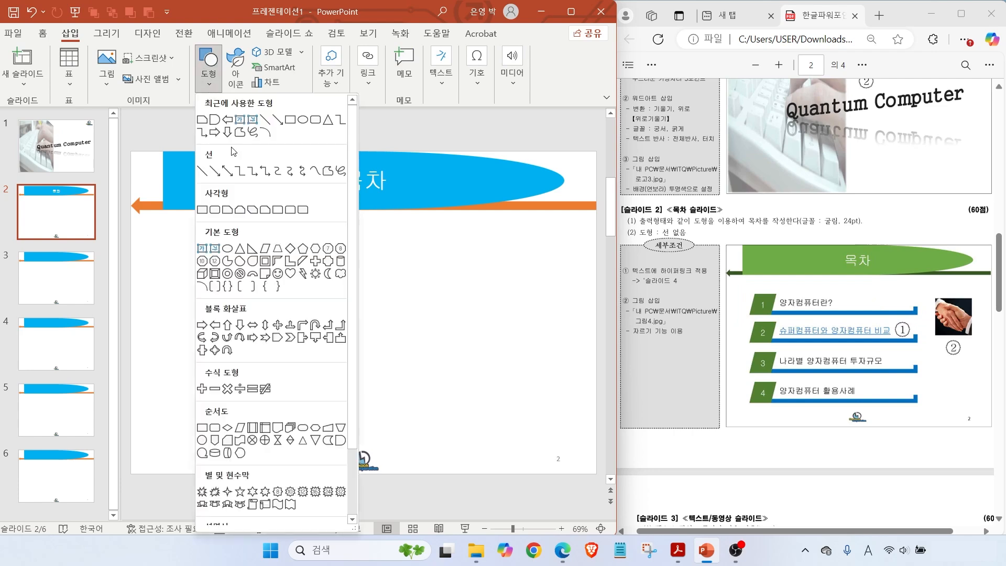
left_click(289, 261)
left_click_drag(205, 261, 472, 278)
left_click_drag(683, 226, 721, 195)
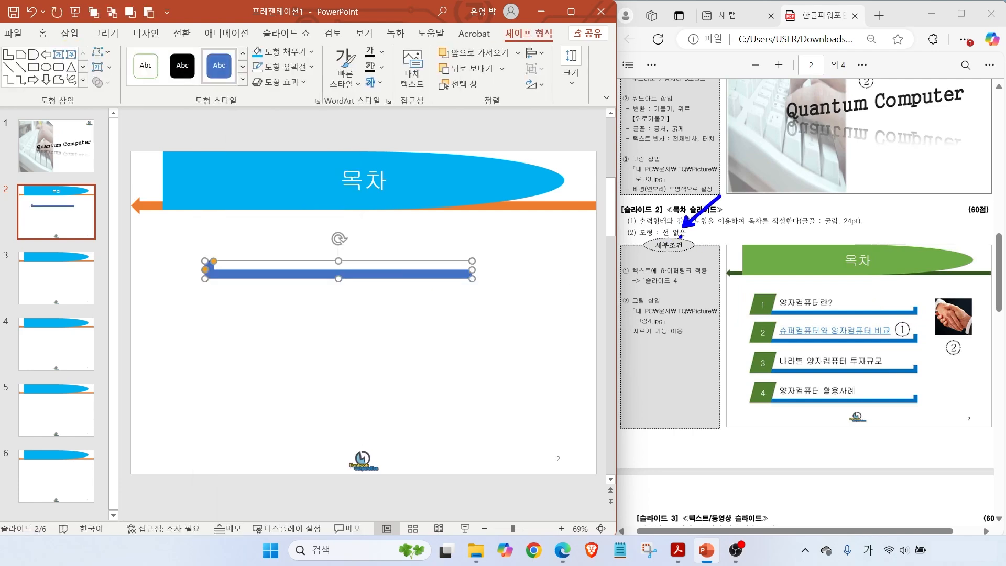
left_click(283, 67)
left_click(312, 211)
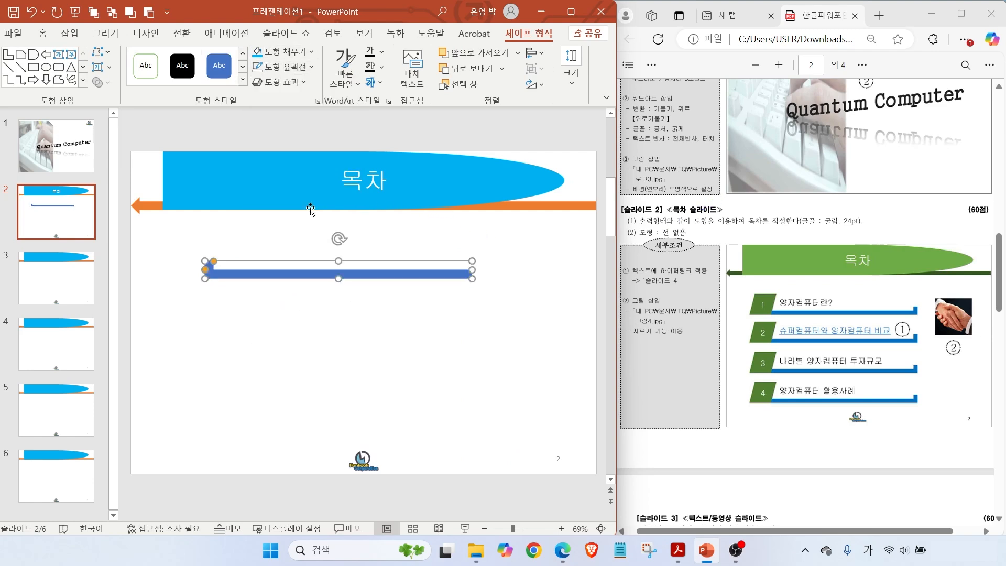
Flip the L-shape bar horizontally (좌우 대칭) and shift it slightly to the left
left_click_drag(338, 240, 327, 325)
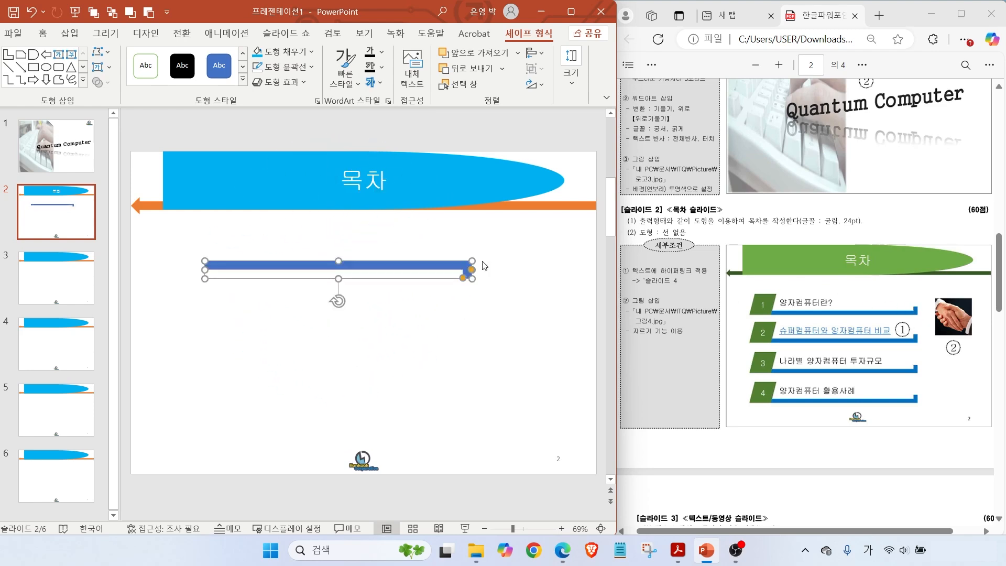
key("ctrl+z")
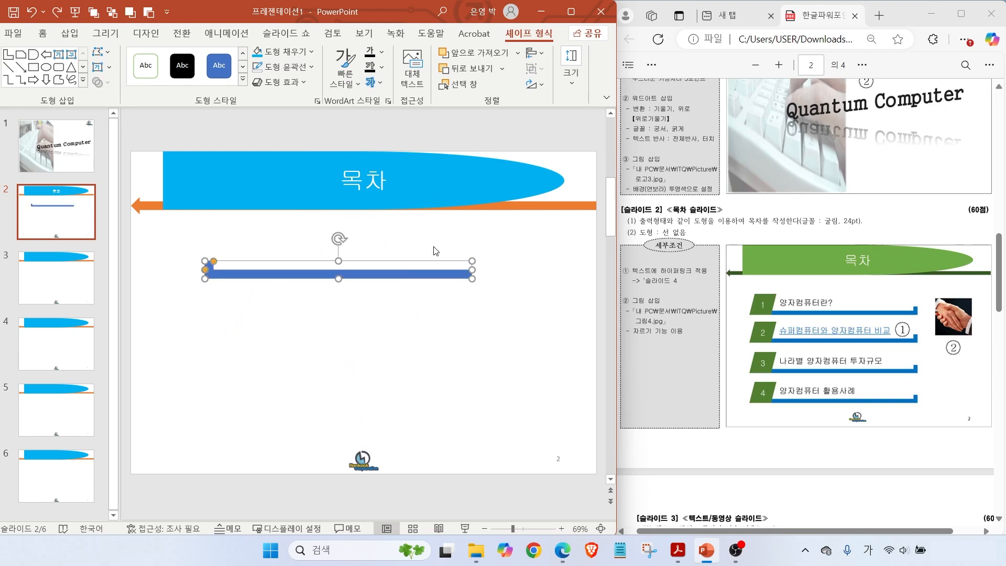
mouse_move(540, 44)
left_mouse_down()
mouse_move(533, 12)
mouse_move(556, 53)
left_mouse_up()
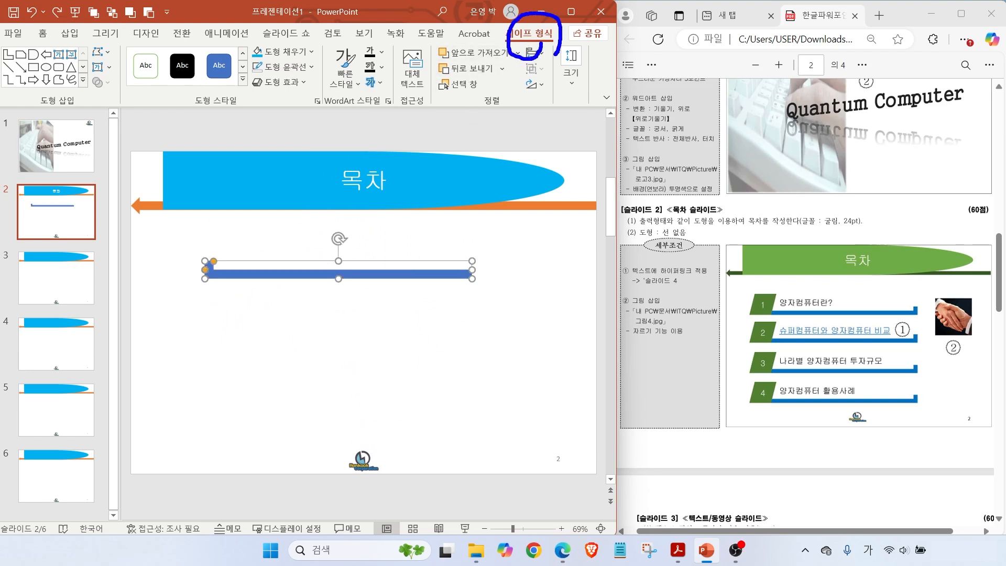
left_click(536, 95)
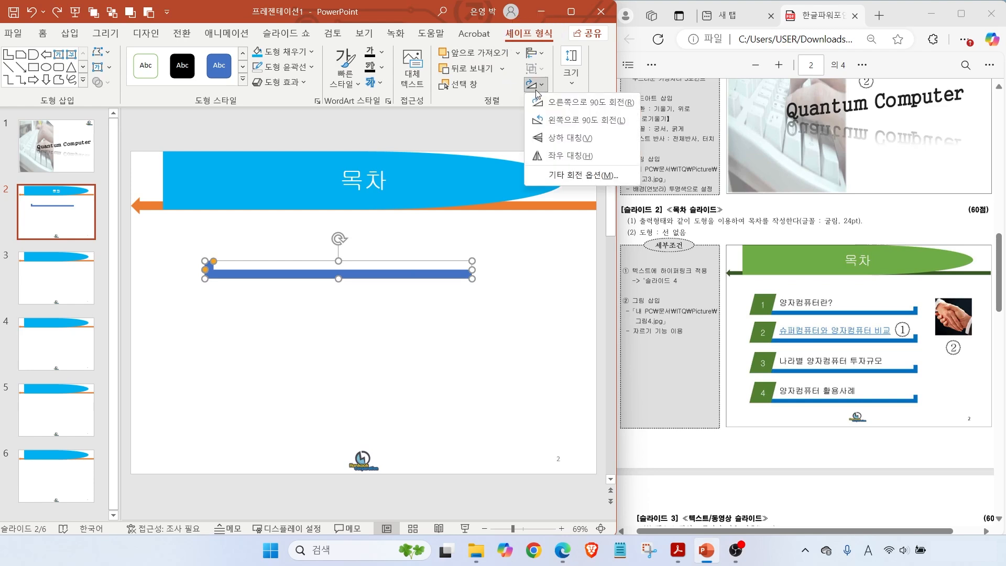
left_click(564, 156)
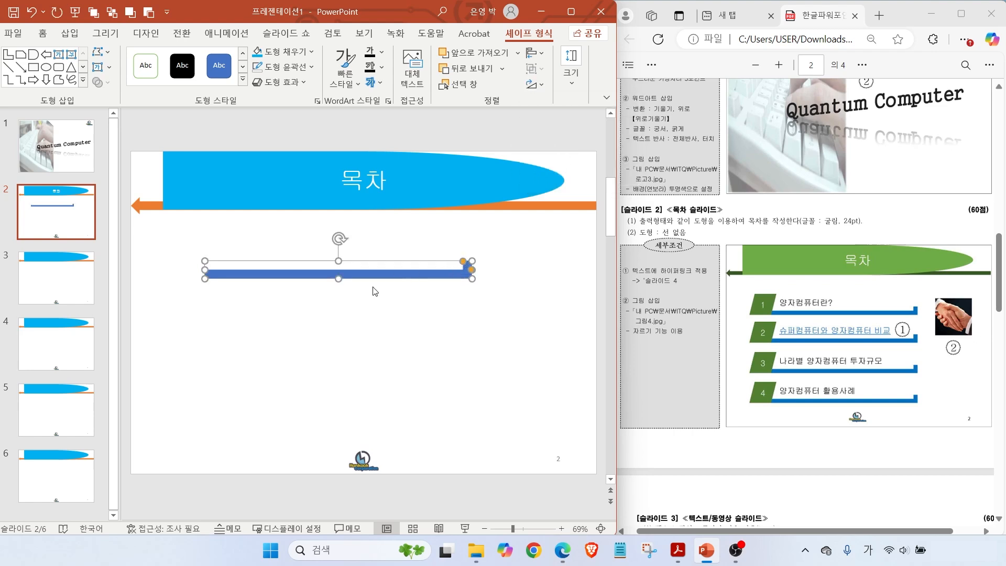
left_click_drag(366, 276, 344, 278)
key("Escape")
Draw a small parallelogram over the left end of the L-shape bar
left_click(70, 33)
left_click(208, 65)
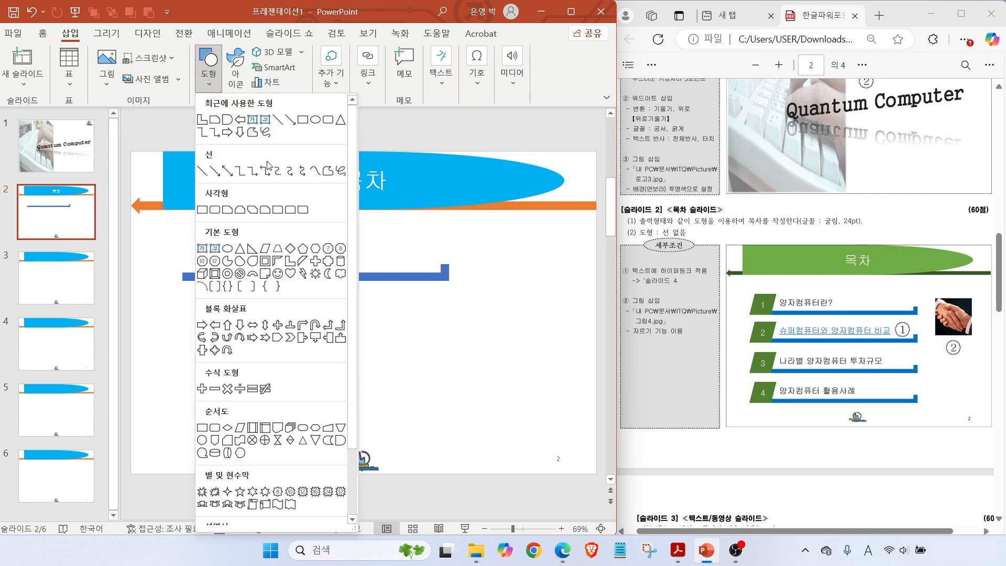
left_click(278, 253)
left_click_drag(155, 244, 203, 281)
Remove the parallelogram's outline and fill it with the standard green colour
left_click(305, 70)
left_click(287, 210)
left_click(295, 53)
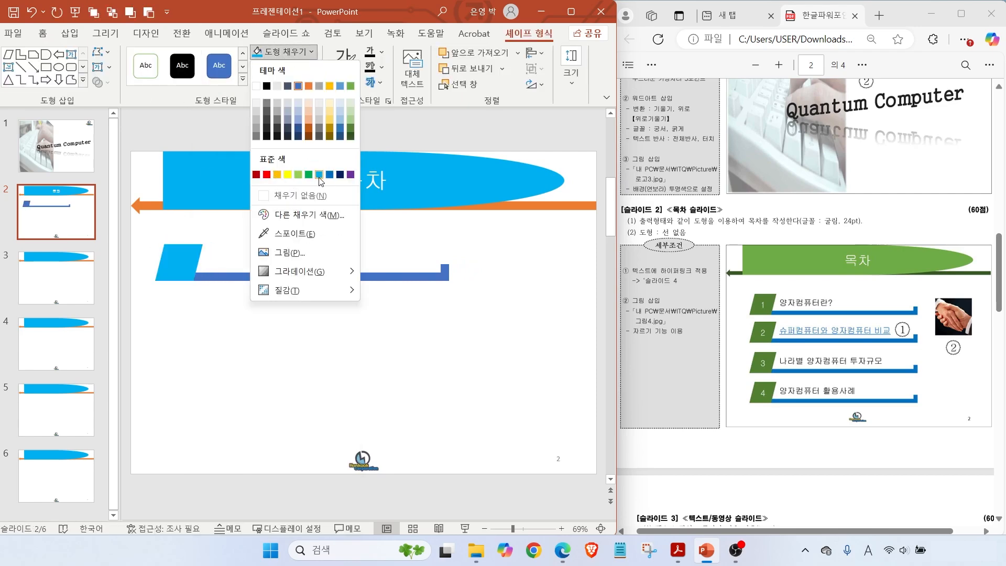
left_click(309, 175)
left_click(254, 292)
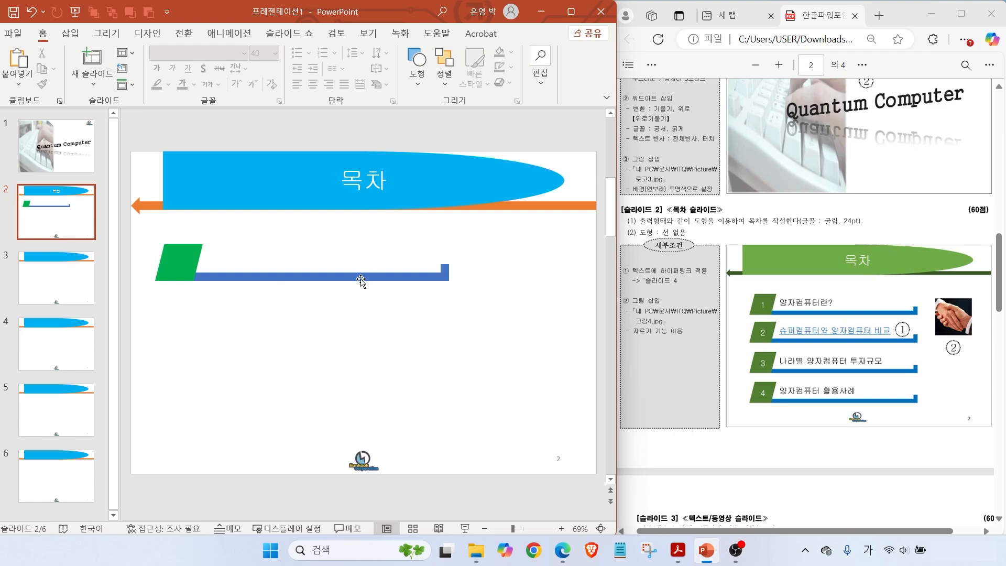
Add a horizontal text box above the blue bar, to the right of the parallelogram, containing 양자컴퓨터란?
left_click_drag(803, 297, 828, 270)
left_click(70, 33)
left_click(440, 78)
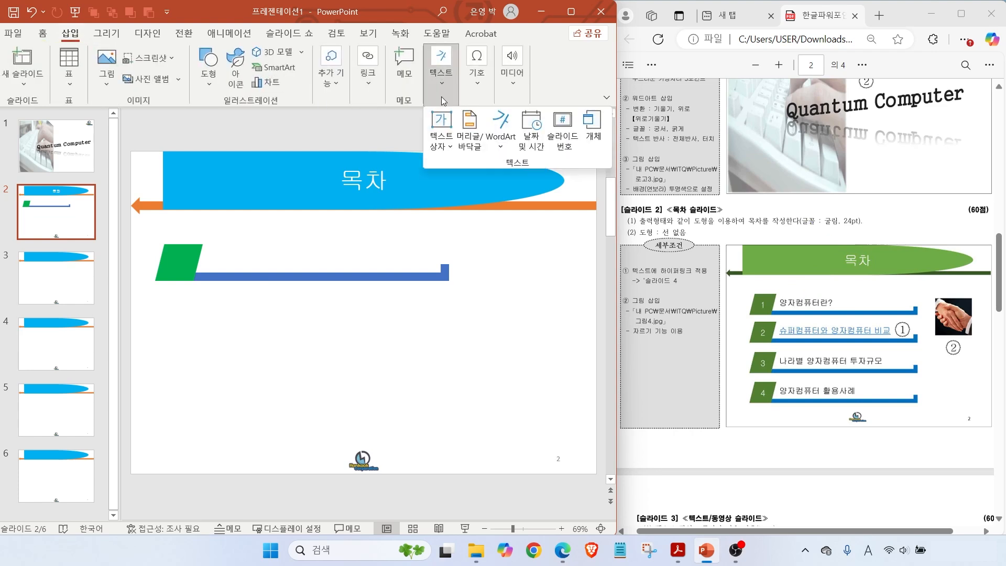
left_click(441, 144)
left_click(505, 163)
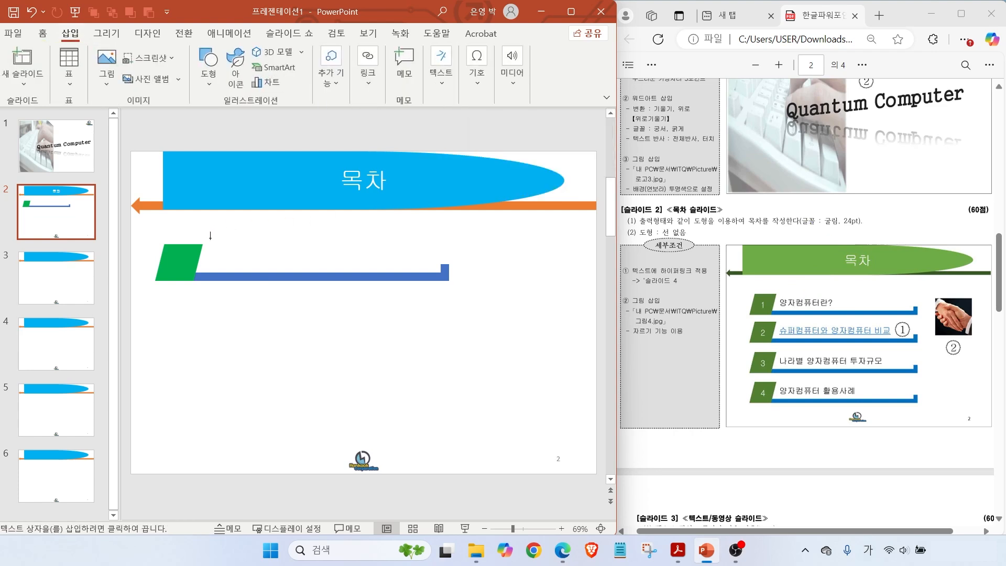
left_click_drag(208, 245, 438, 272)
type("양자컴퓨터란?")
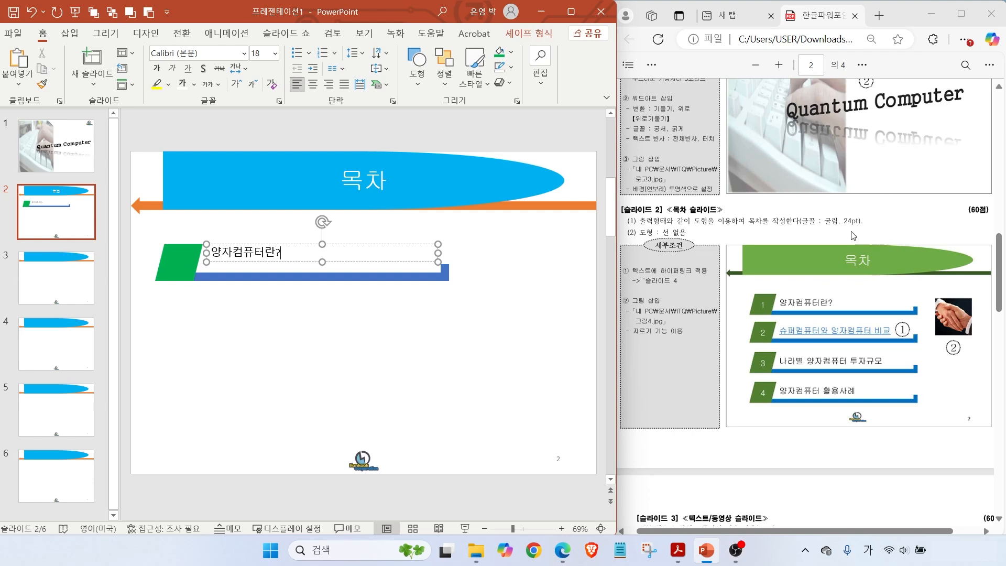
left_click_drag(825, 232, 872, 231)
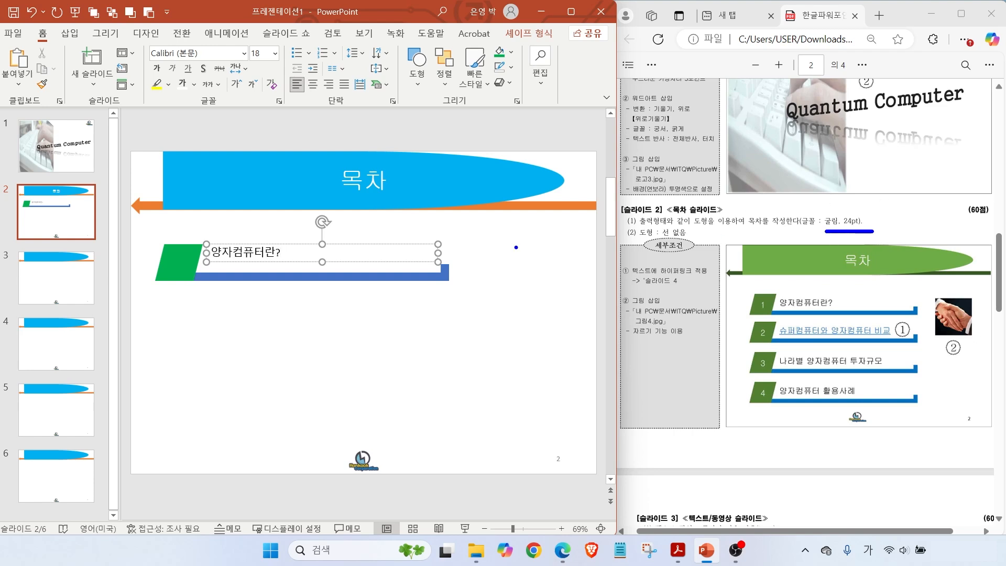